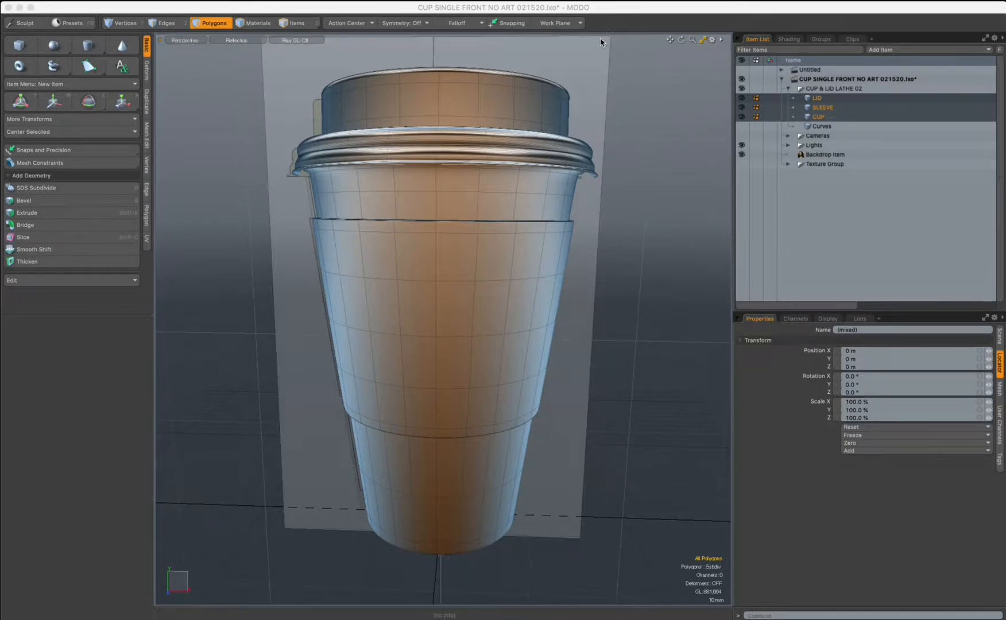
Open the preview render of the cup and place its window over the viewport
click(350, 12)
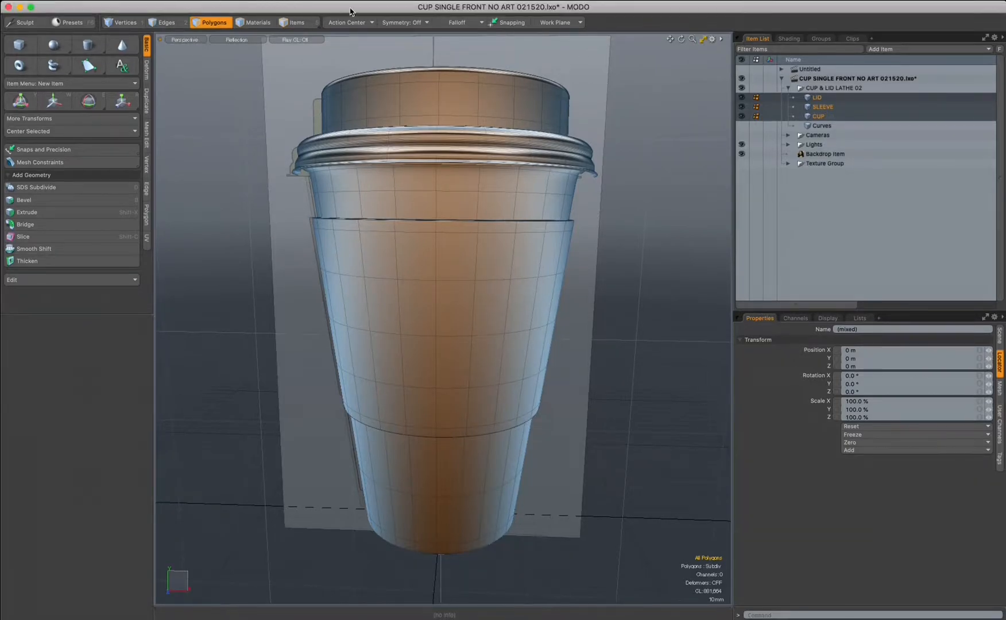
click(402, 1)
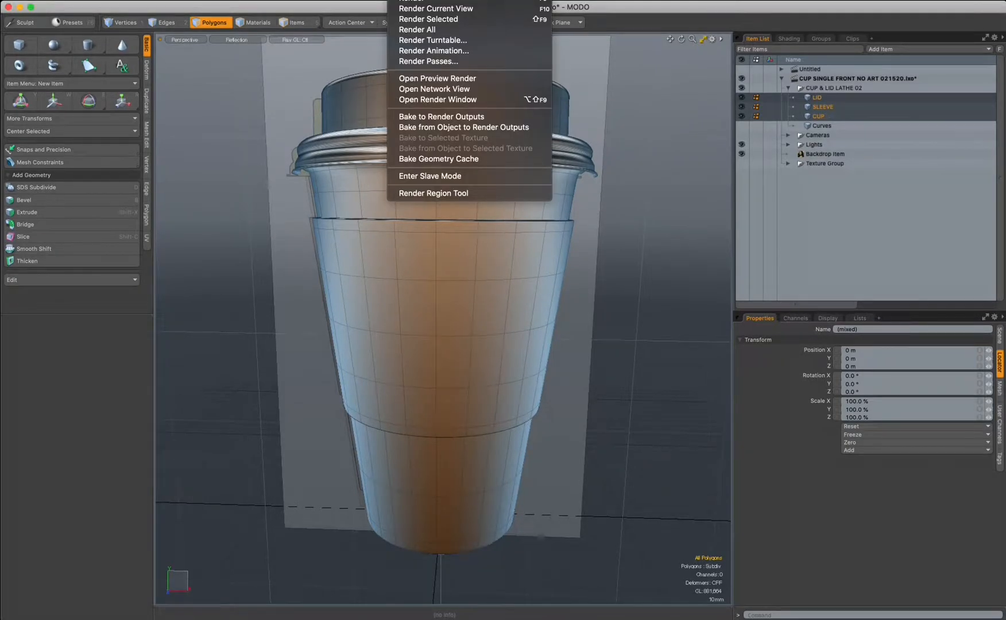
click(428, 79)
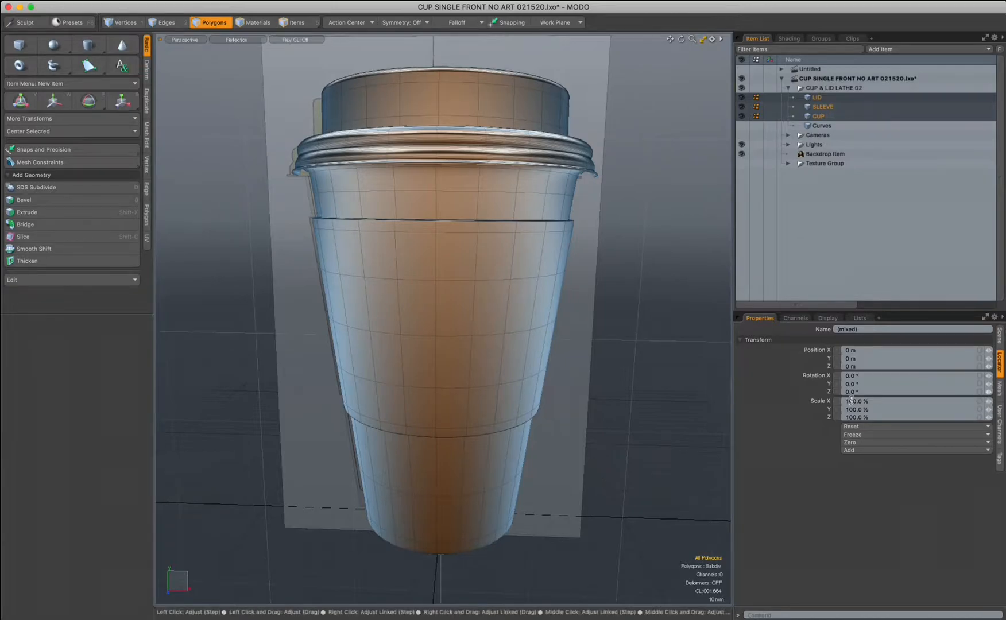
click(397, 2)
click(427, 79)
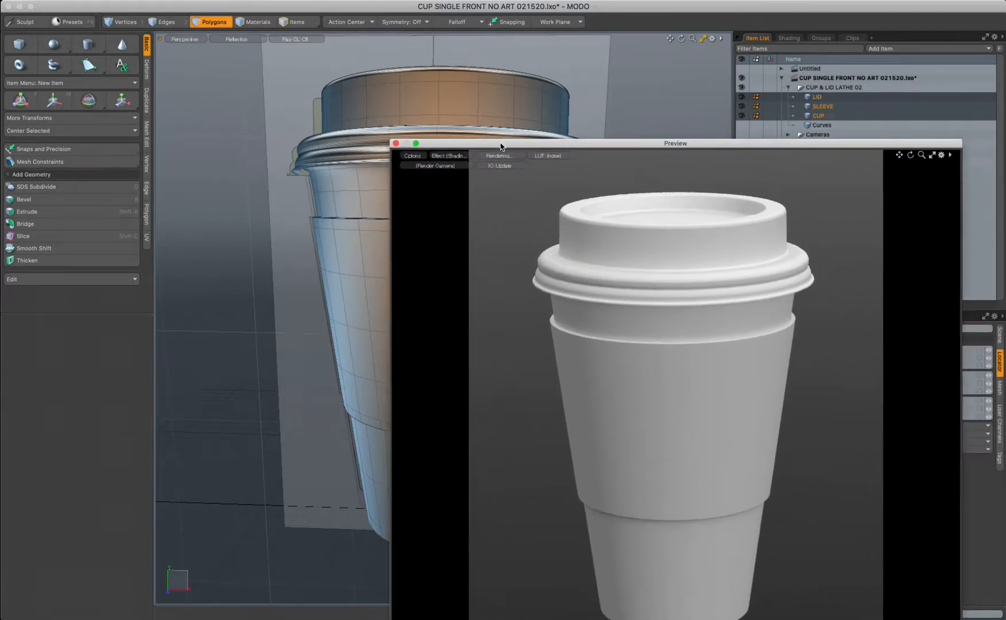
drag(505, 138, 260, 99)
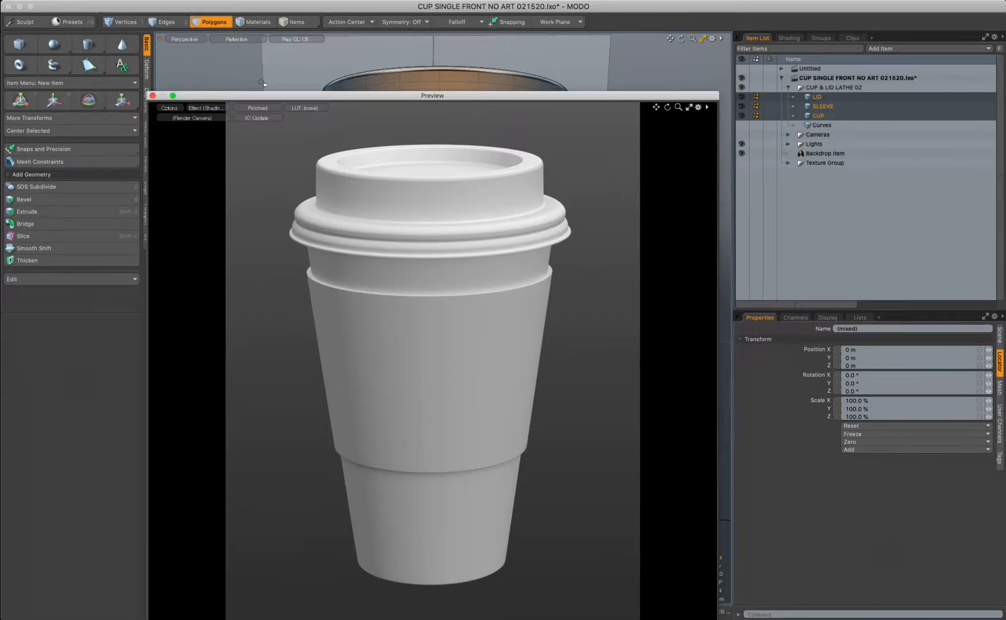
Show the Environment Material's texture layer settings in the Shader Tree and resize the surrounding panels to read them
click(790, 39)
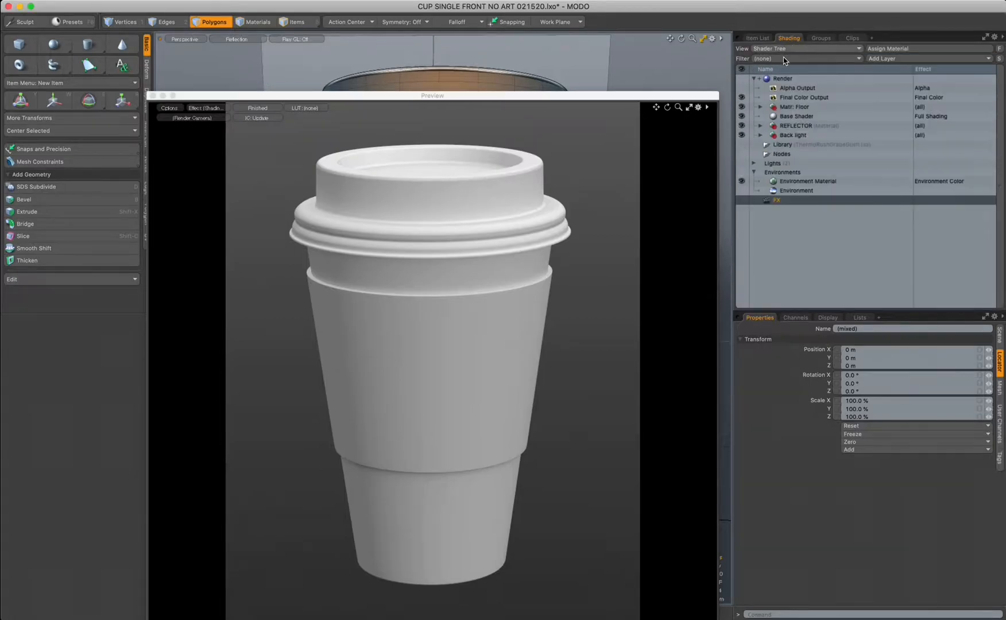
click(755, 173)
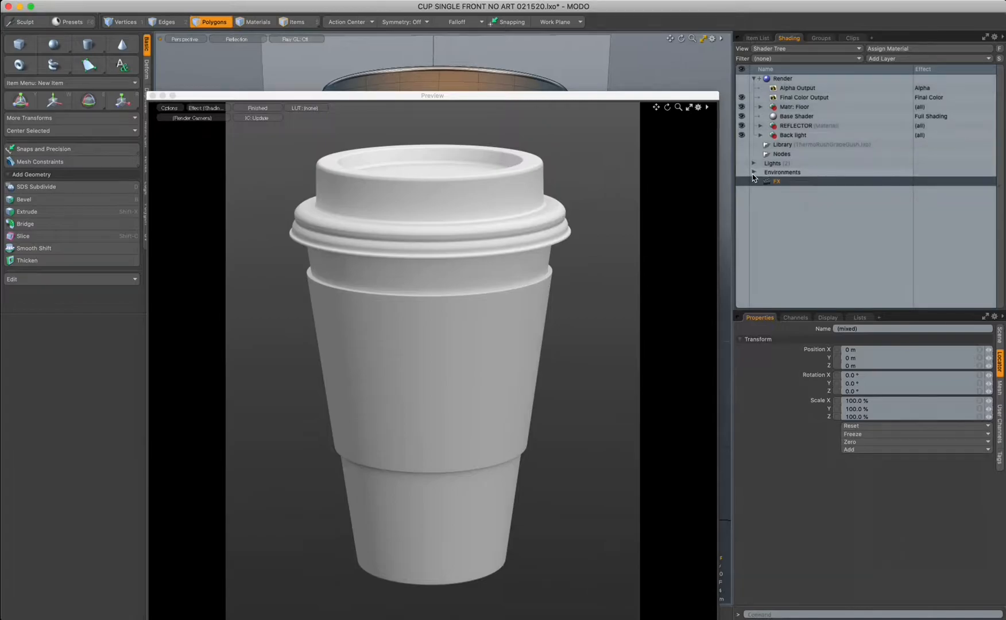
click(754, 172)
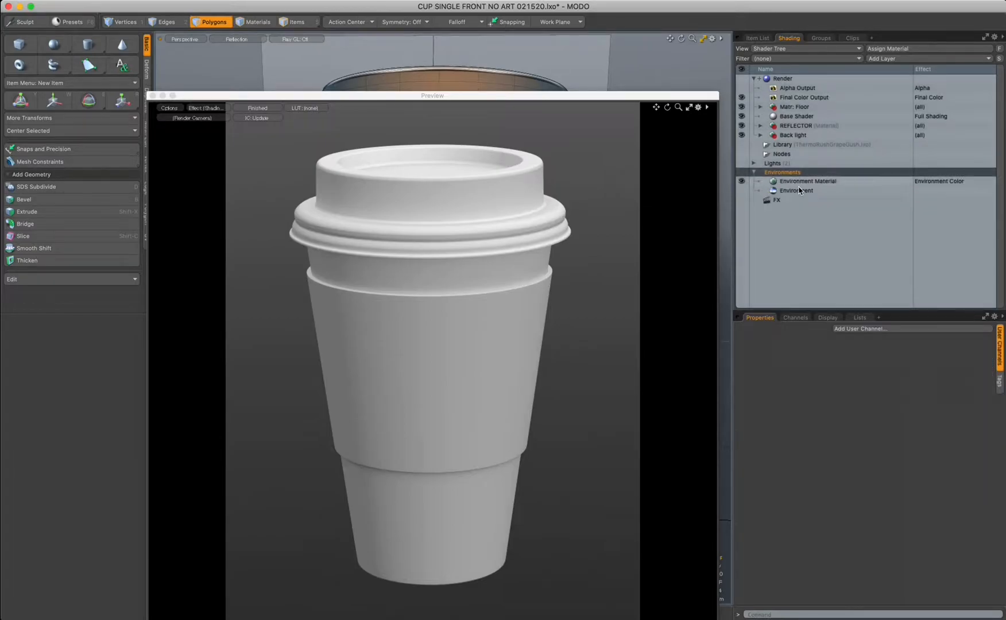
click(803, 183)
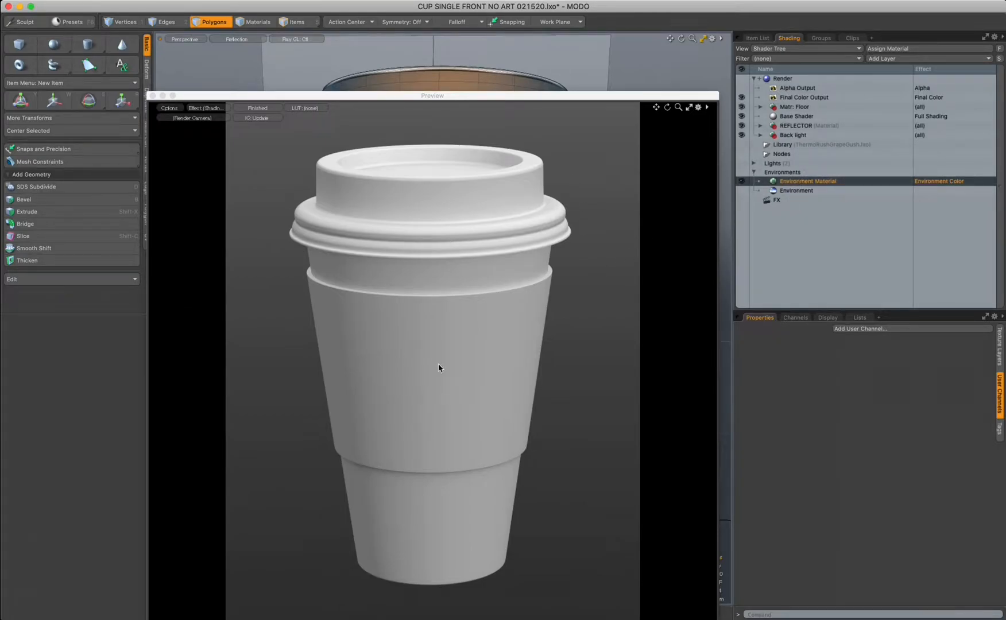
drag(825, 313, 835, 275)
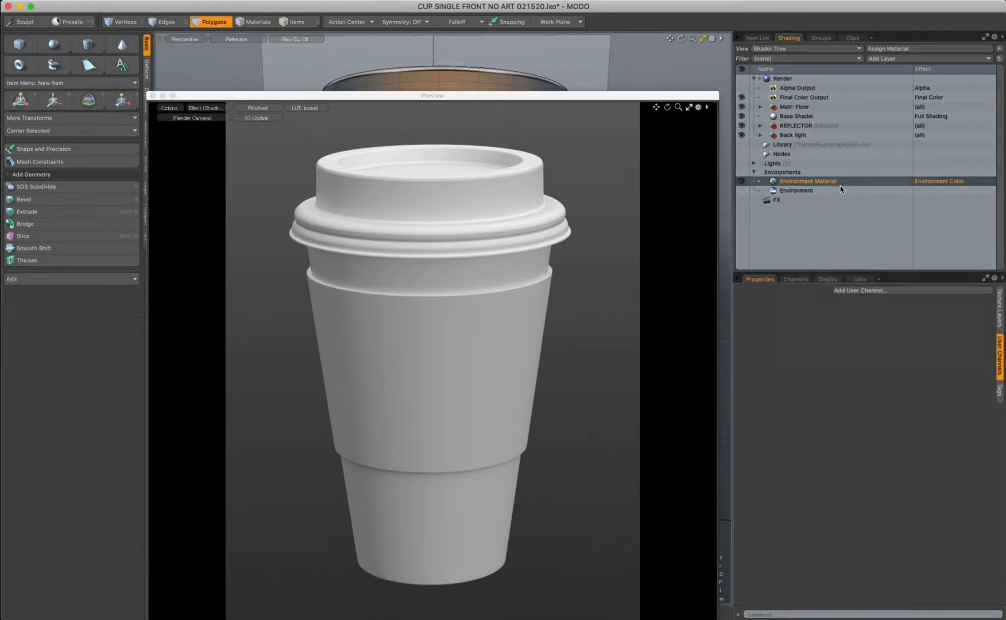
click(1001, 309)
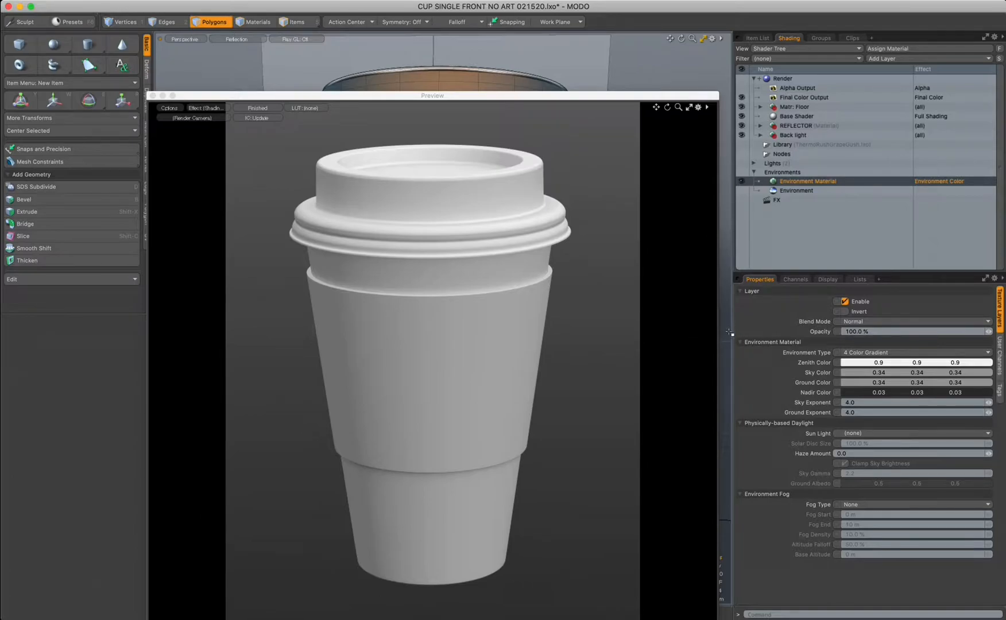
drag(731, 331, 771, 331)
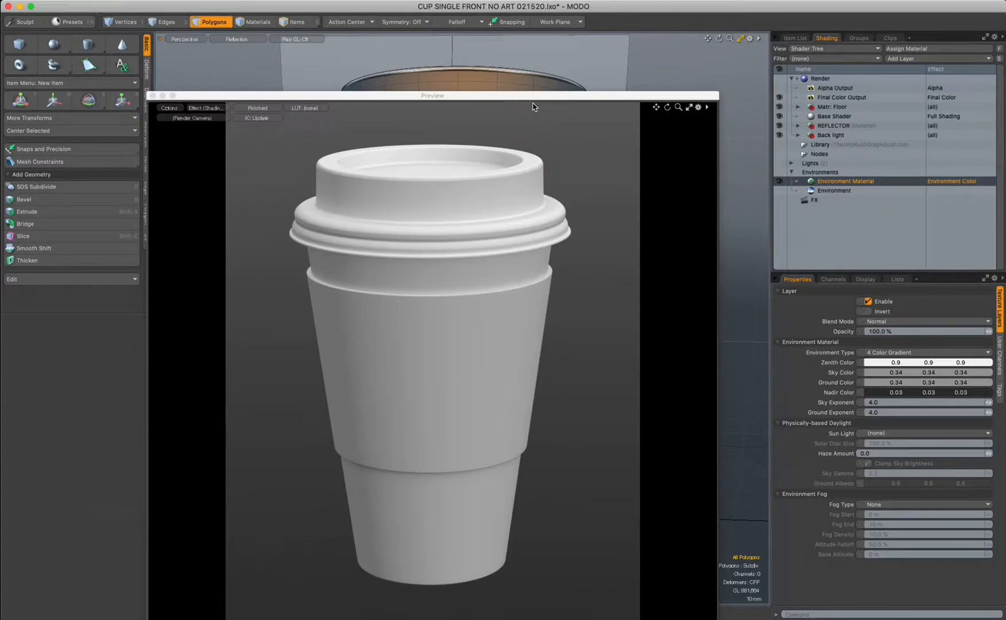
Move the preview render aside and examine the CUP STRAIGHT 01.jpg reference in Photoshop, then clear it away and return to MODO
drag(536, 98, 1005, 167)
key(super+Tab)
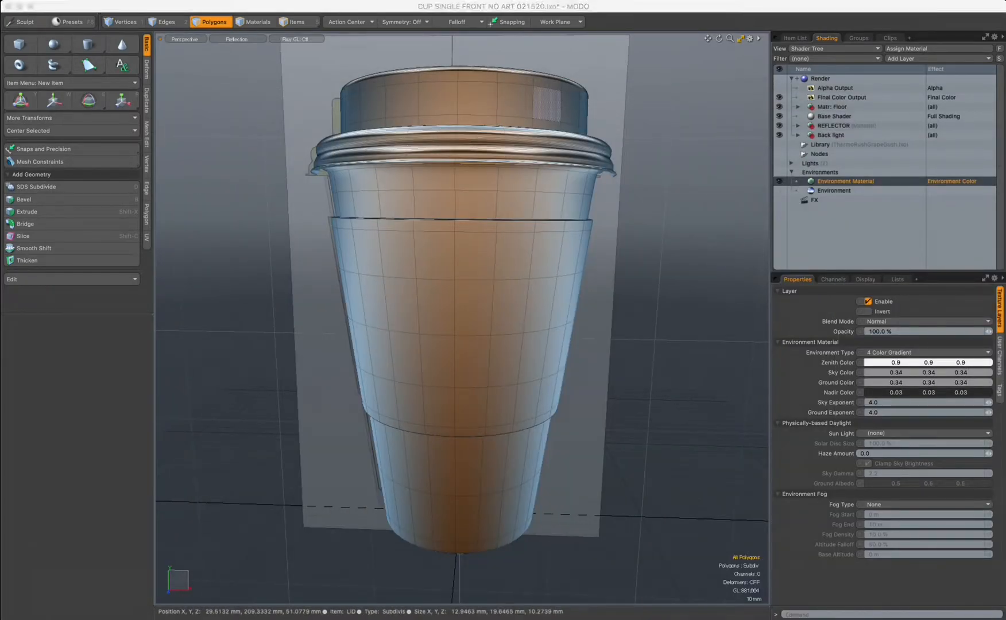
drag(920, 83, 696, 62)
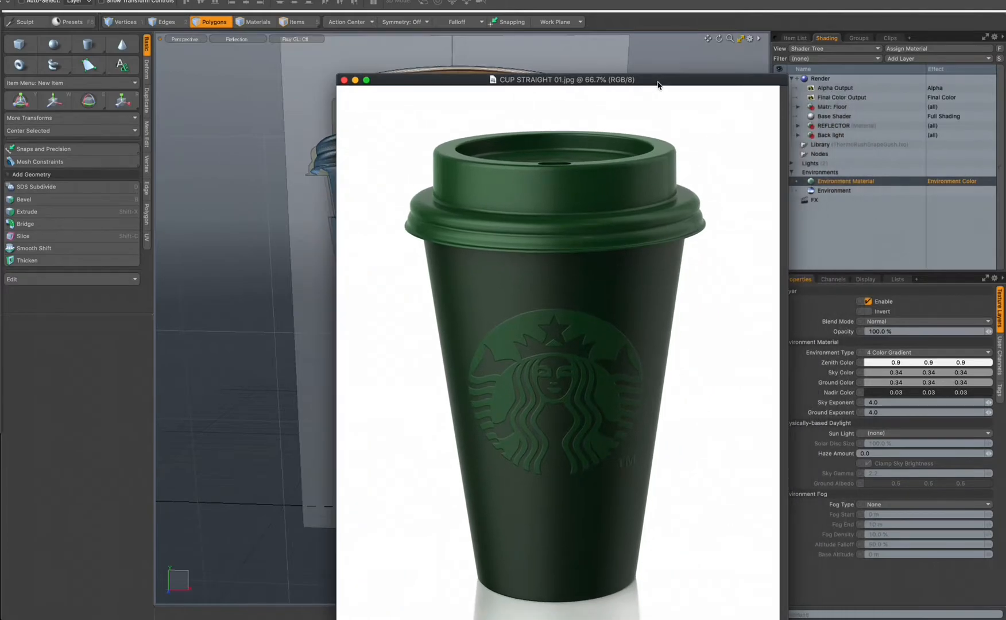
drag(658, 81, 651, 77)
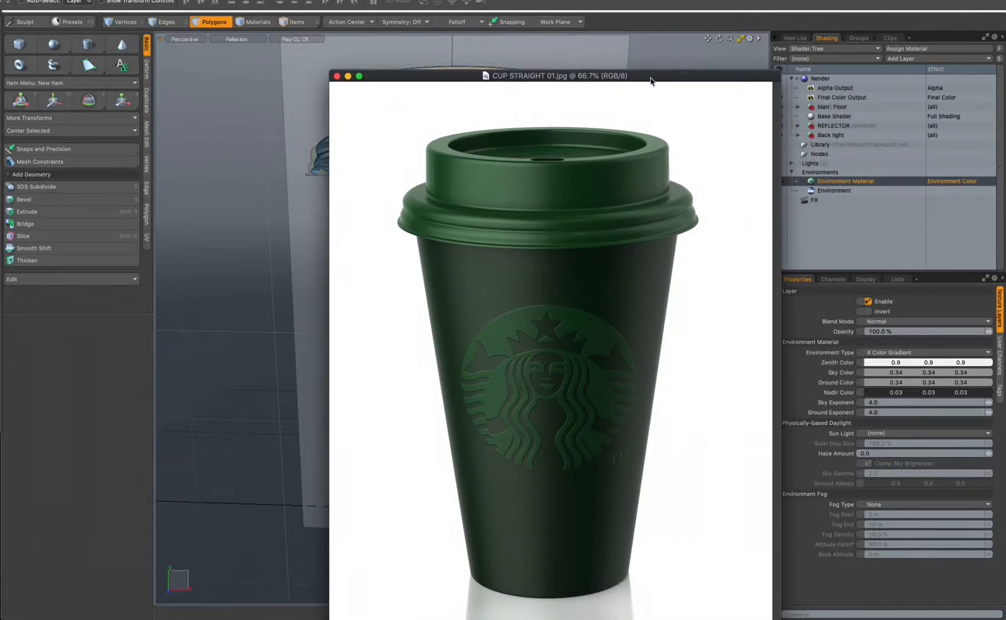
drag(651, 81, 701, 99)
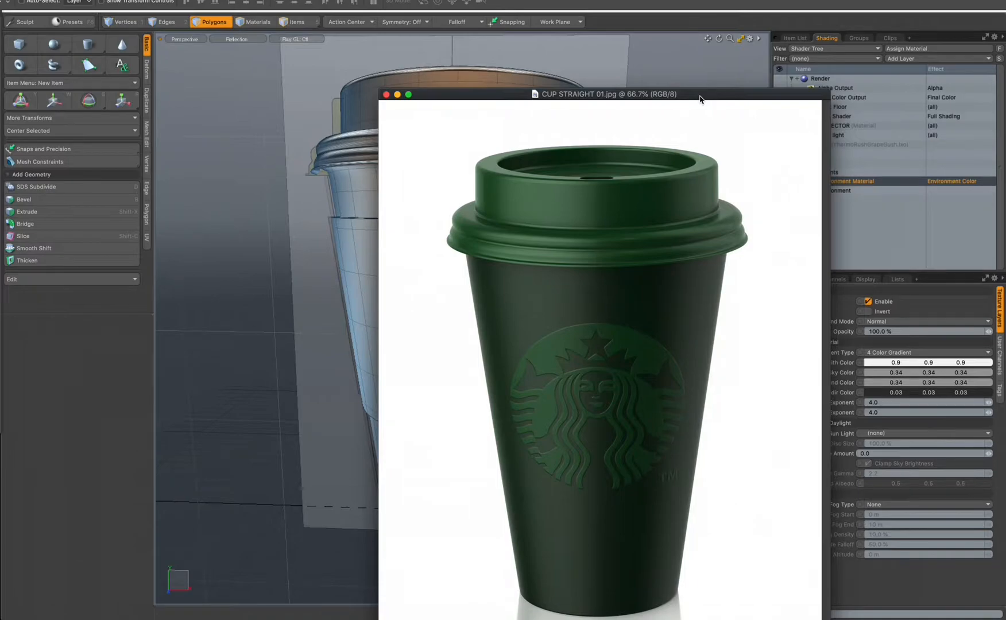
drag(700, 99, 672, 61)
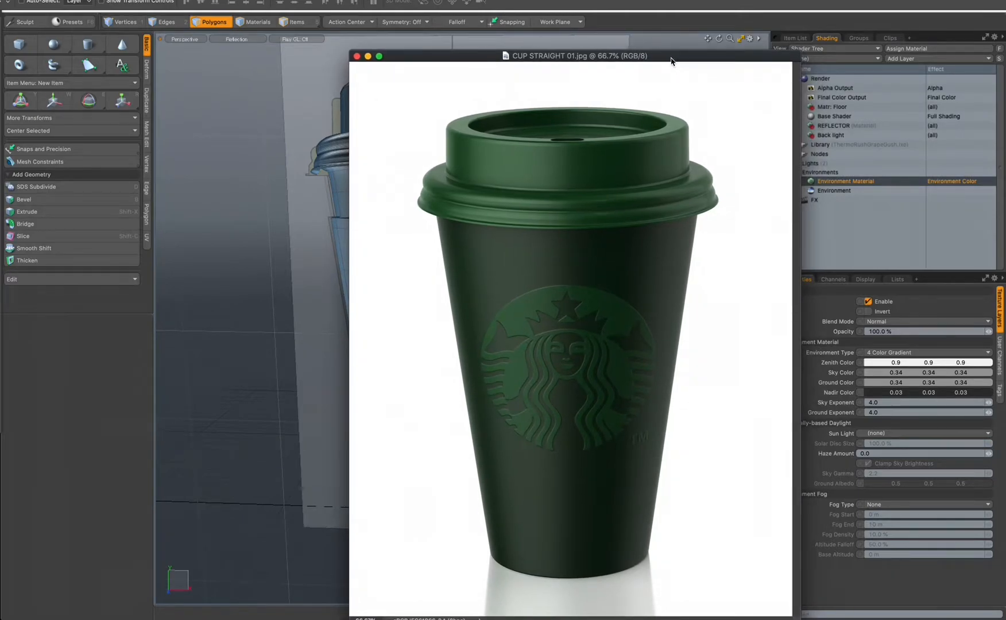
drag(670, 60, 671, 61)
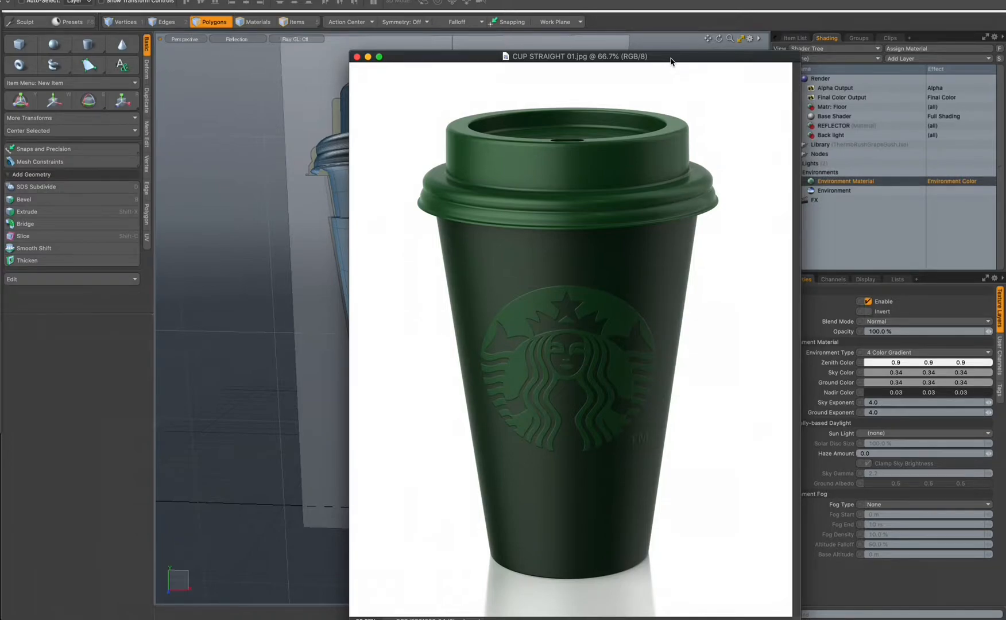
drag(670, 61, 1005, 64)
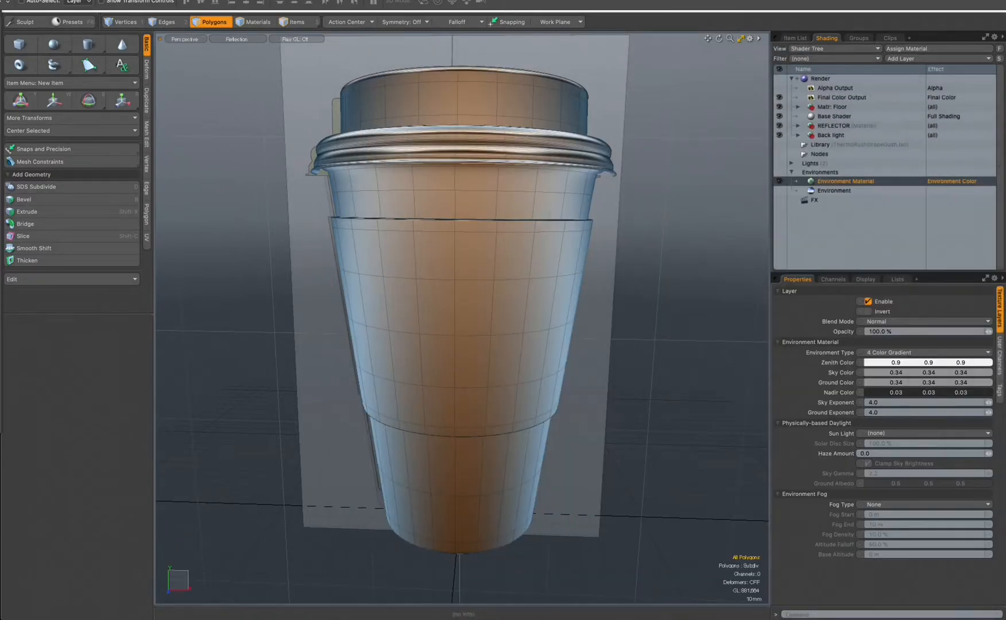
click(831, 589)
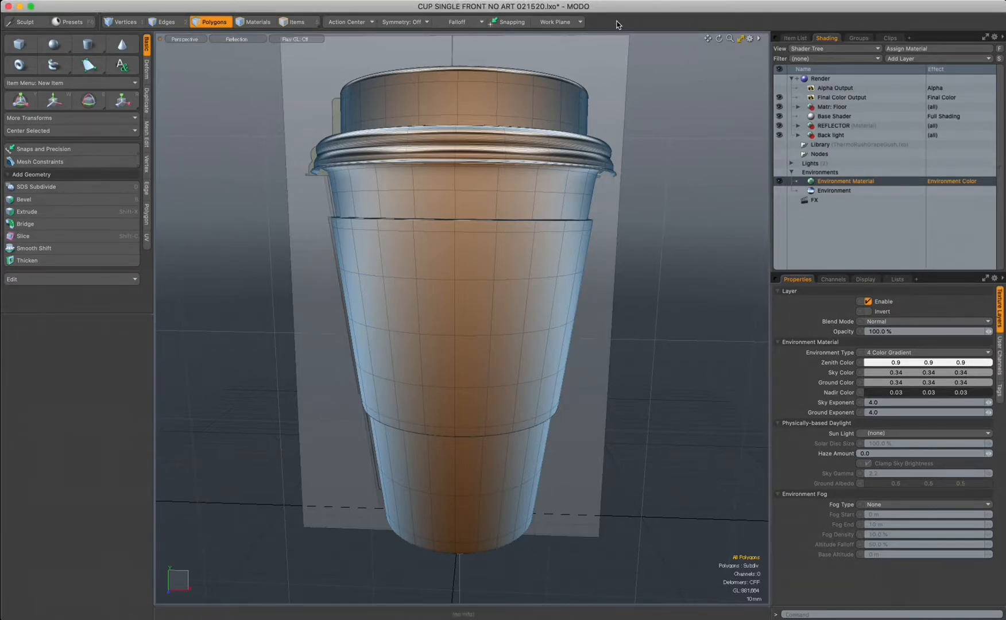
Make LID the only selected mesh and hide the backdrop item
click(796, 38)
click(853, 98)
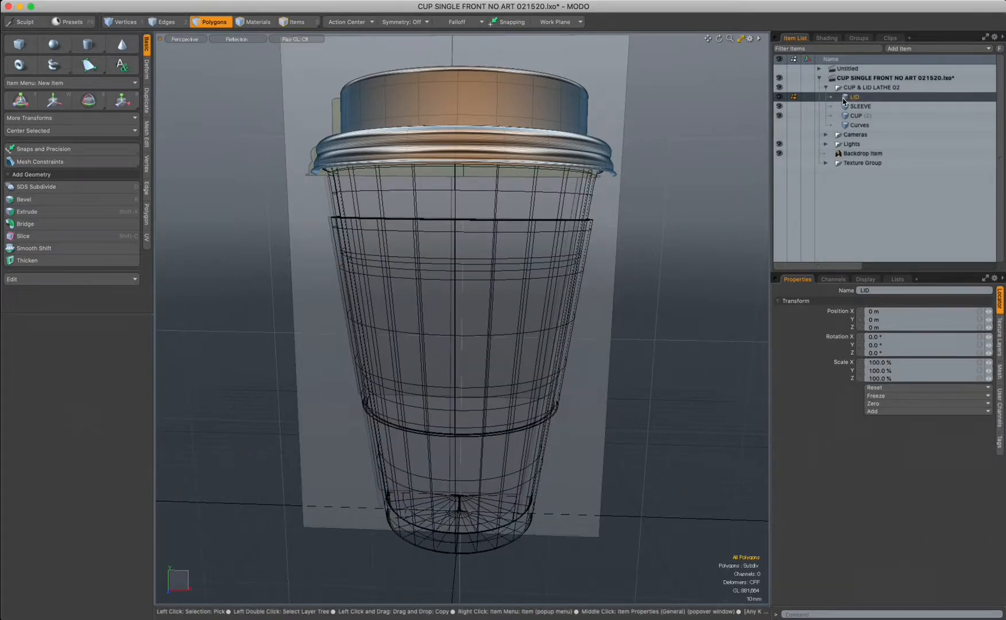
alt+drag(449, 266, 509, 287)
click(780, 154)
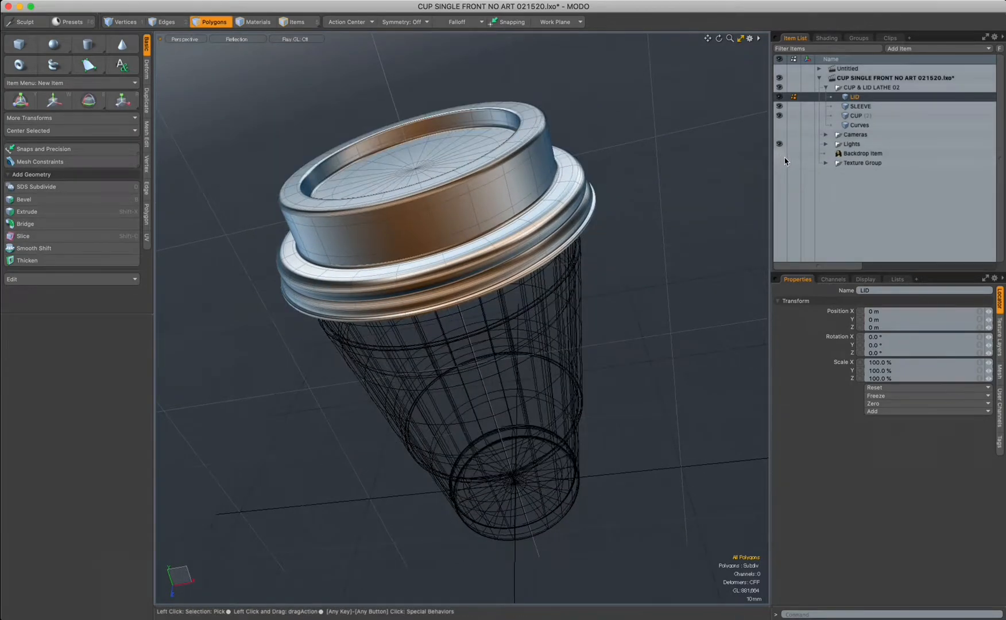
alt+drag(496, 314, 551, 251)
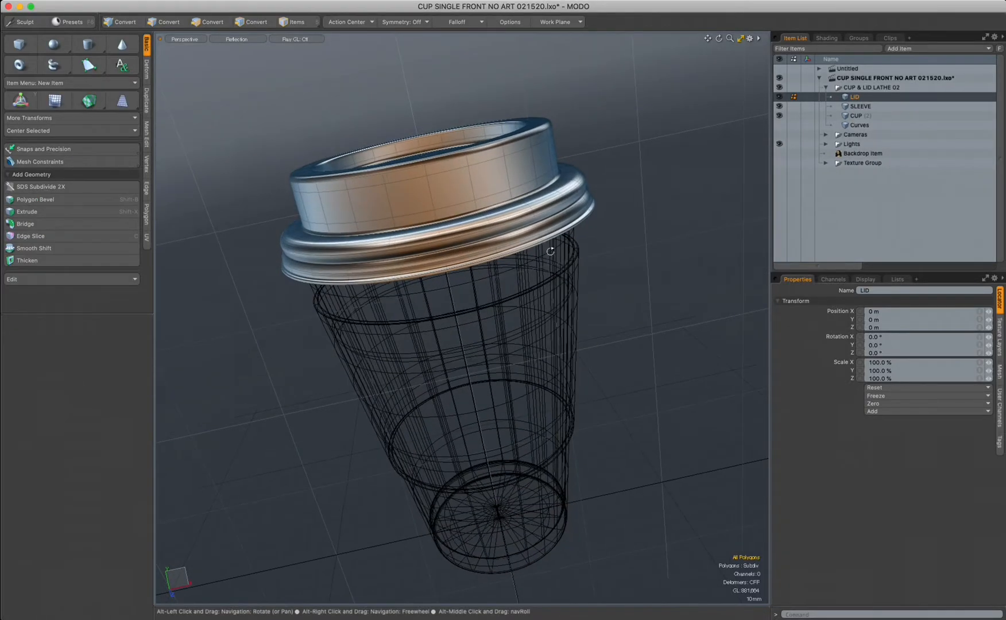
Select all connected lid polygons and assign them a new material named LID
double_click(405, 193)
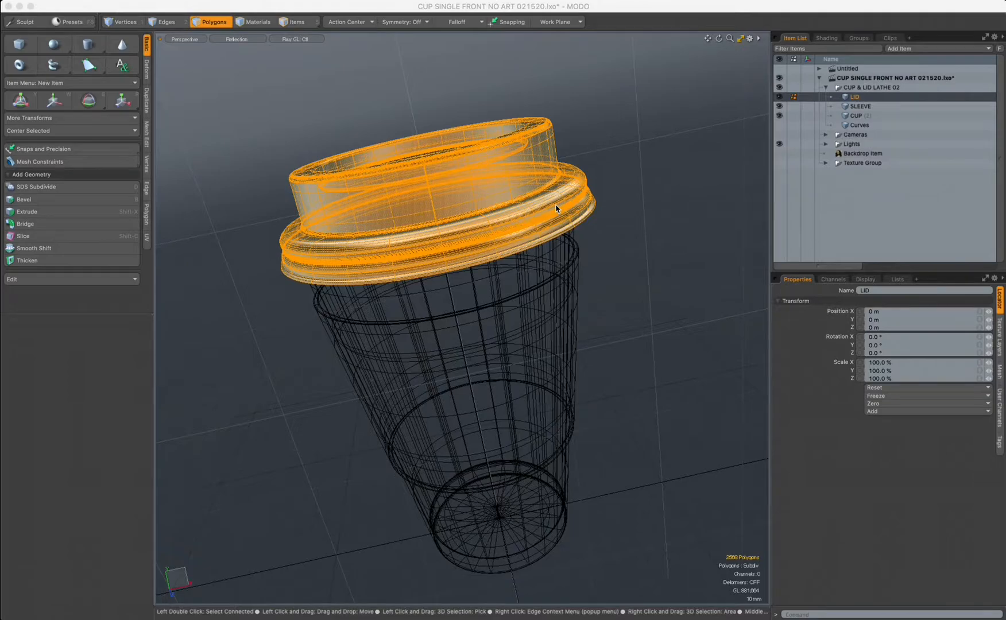
key(m)
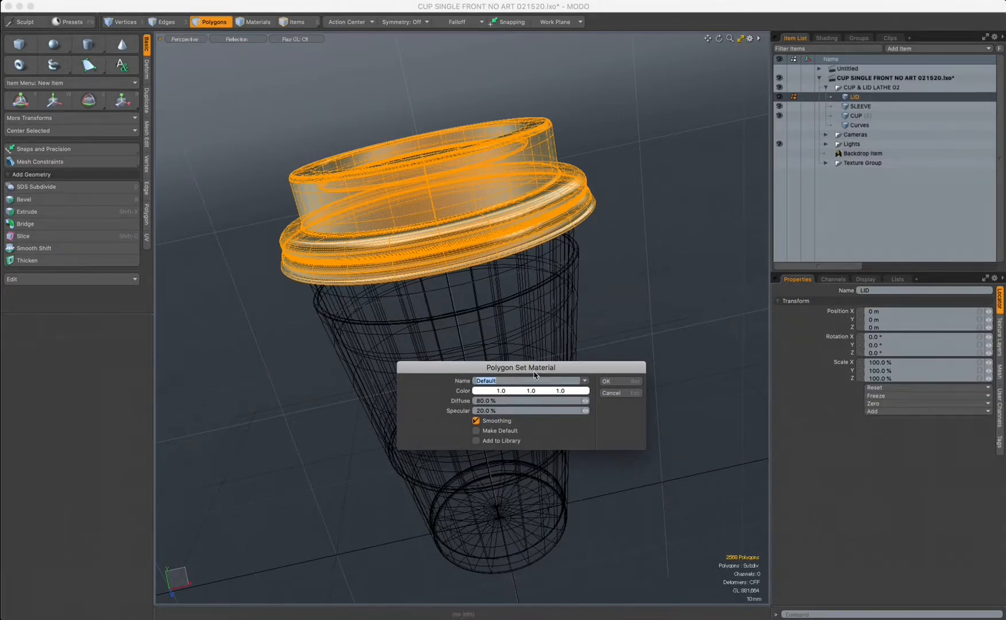
text(LID)
click(621, 382)
Assign a new material named SLEEVE to the sleeve mesh
click(861, 108)
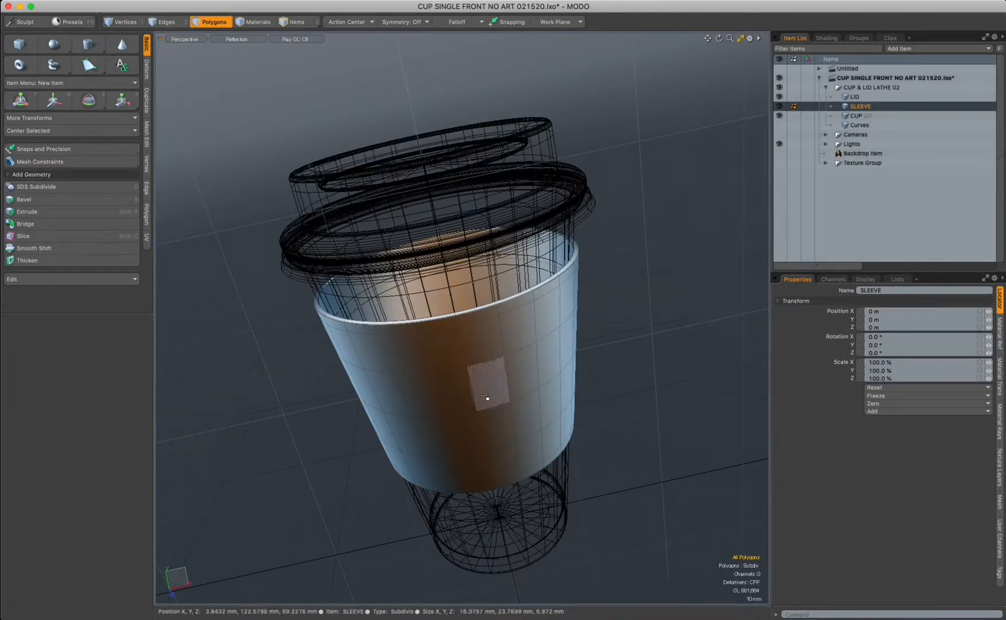
alt+drag(485, 428, 465, 391)
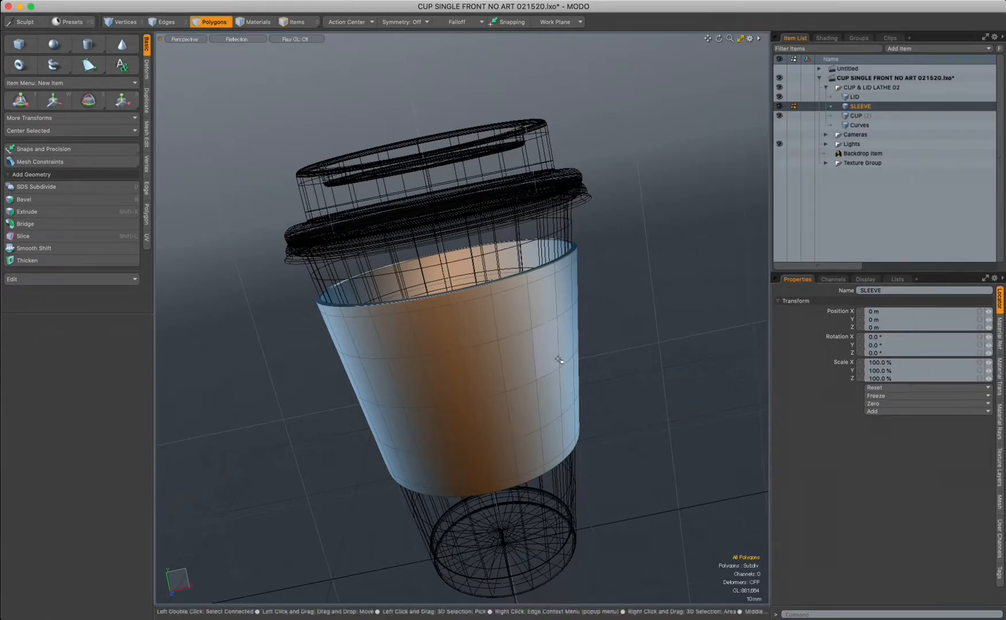
key(m)
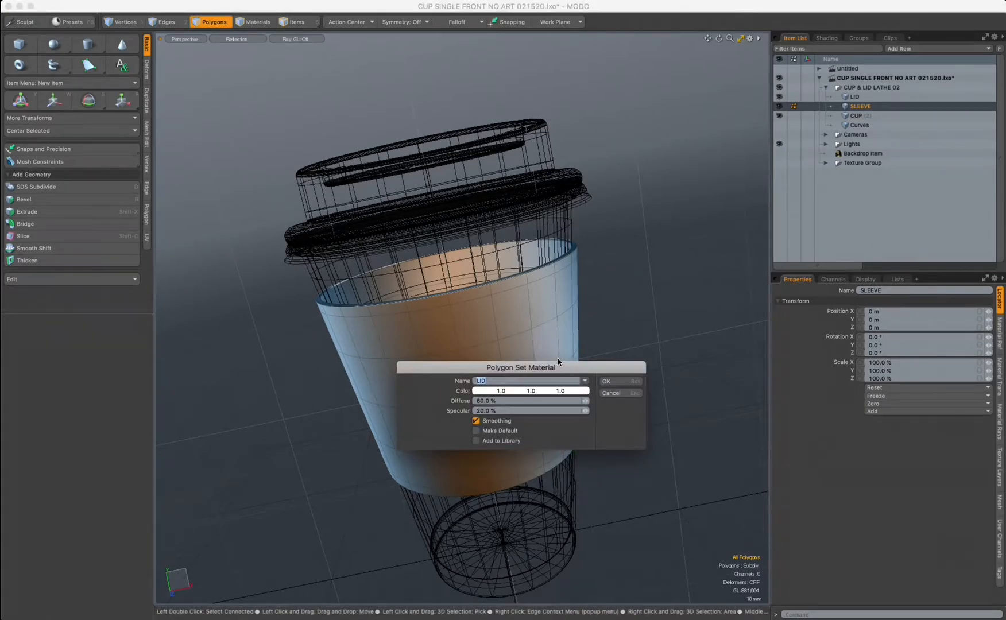
text(SLEEVE)
click(619, 382)
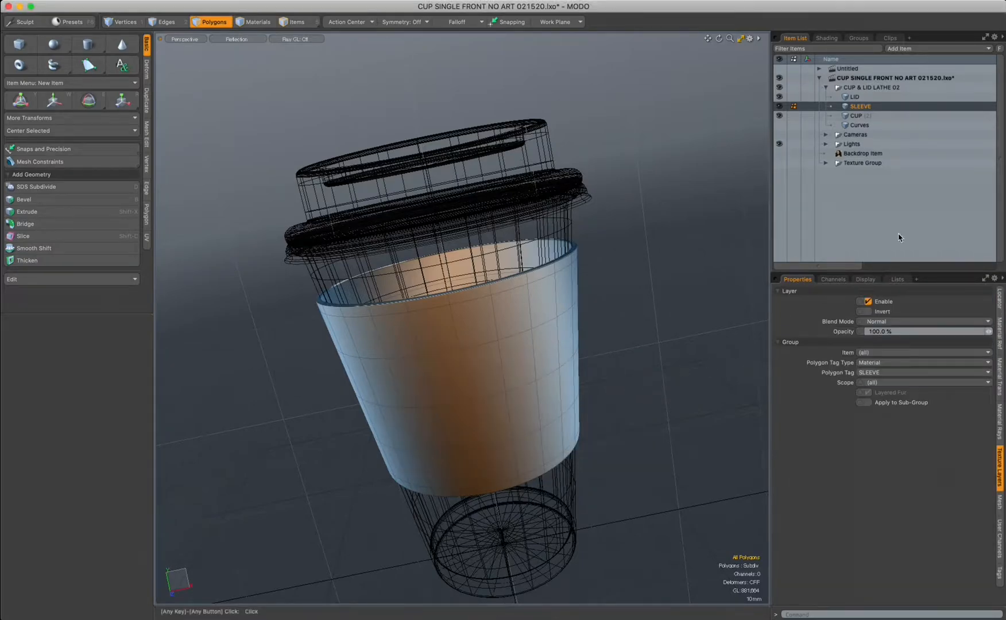
Assign a new material named CUP to the cup mesh, and select the LID, SLEEVE and CUP meshes together
click(856, 117)
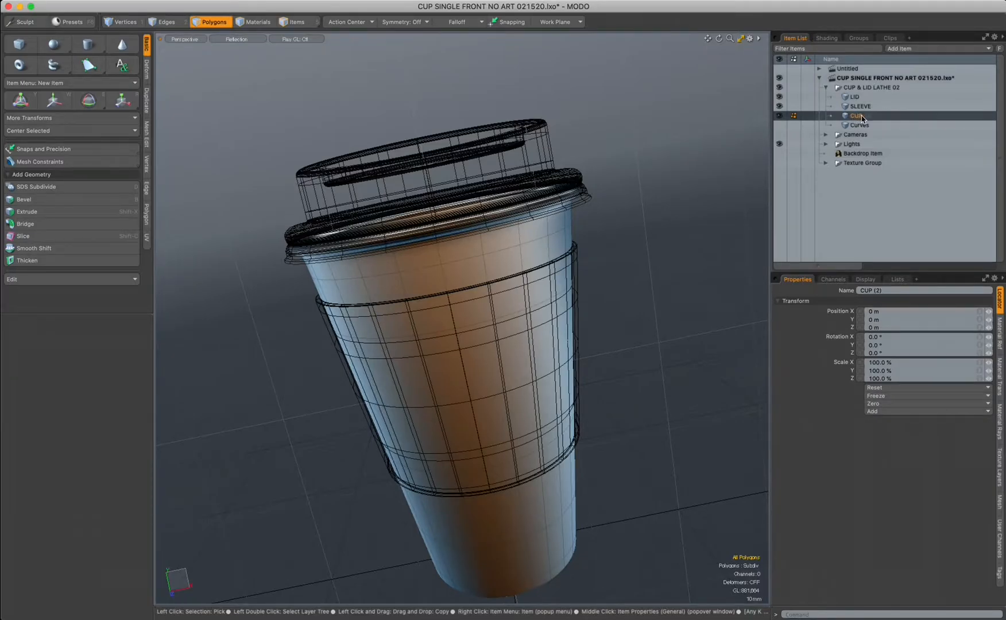
alt+shift+drag(494, 349, 568, 295)
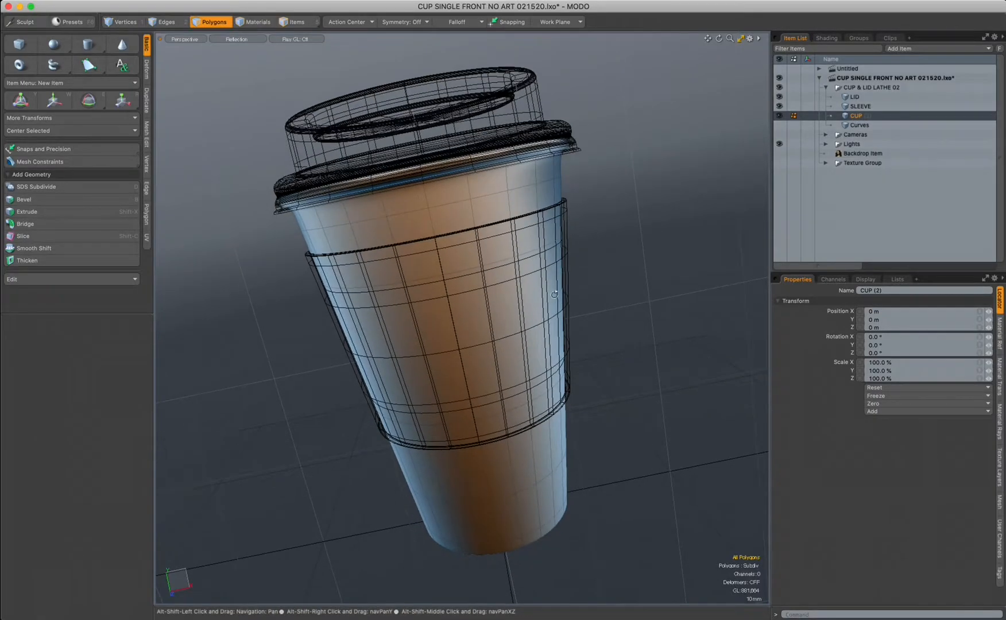
key(m)
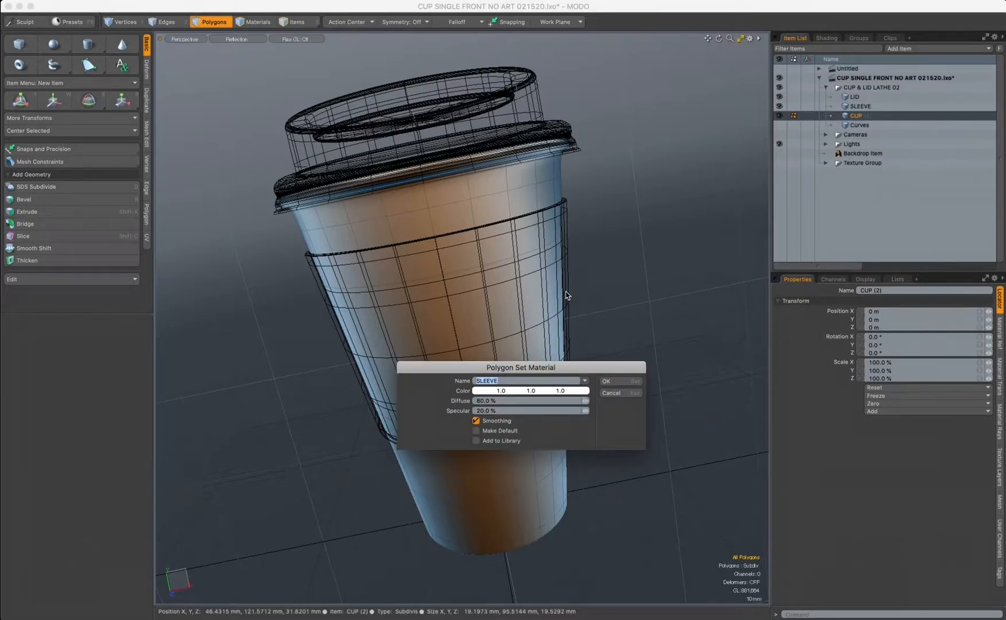
text(CU)
key(Return)
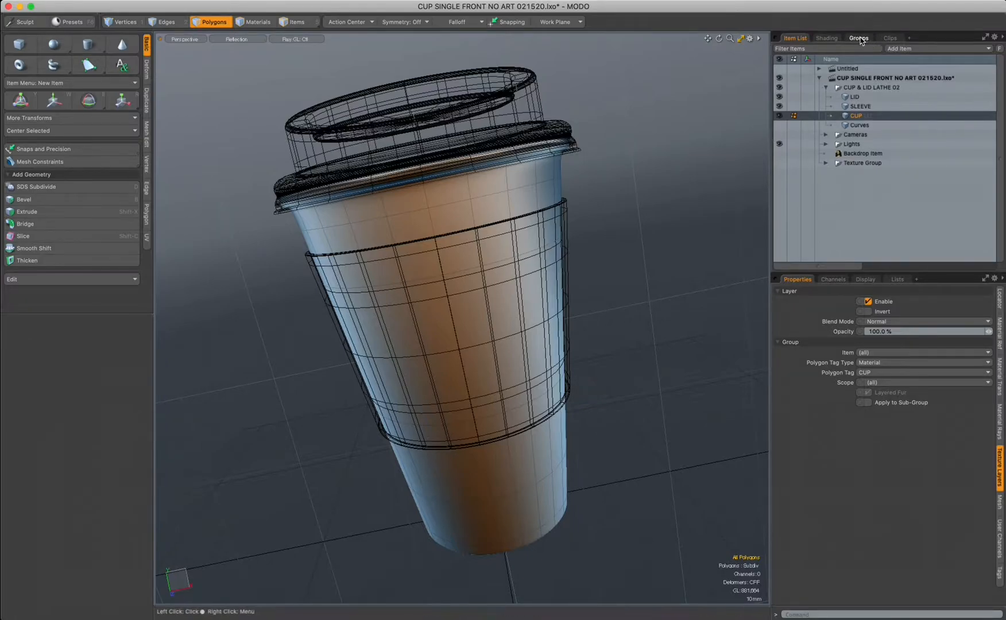
click(856, 97)
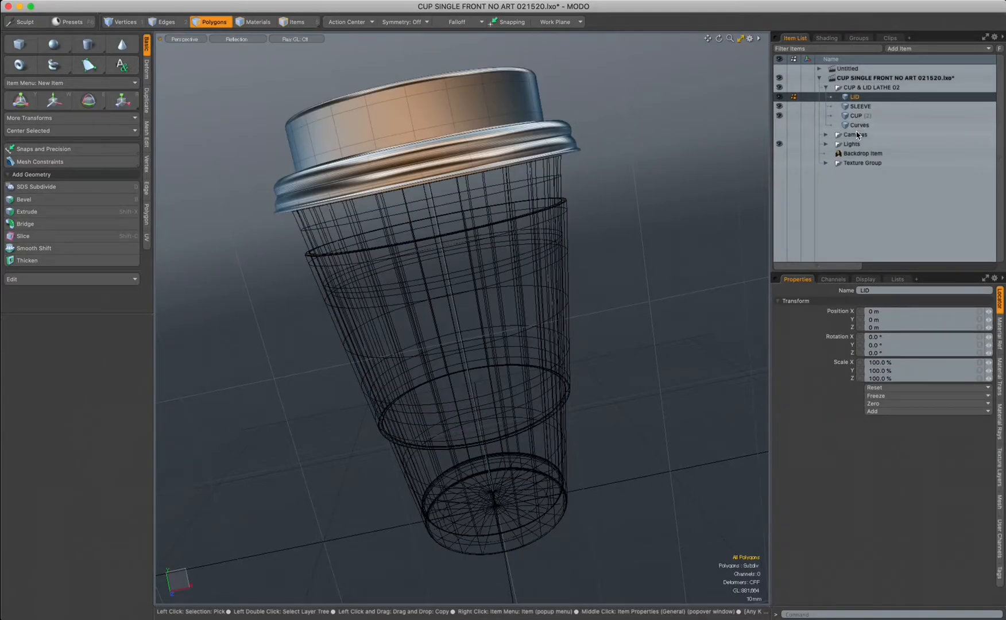
shift+click(856, 117)
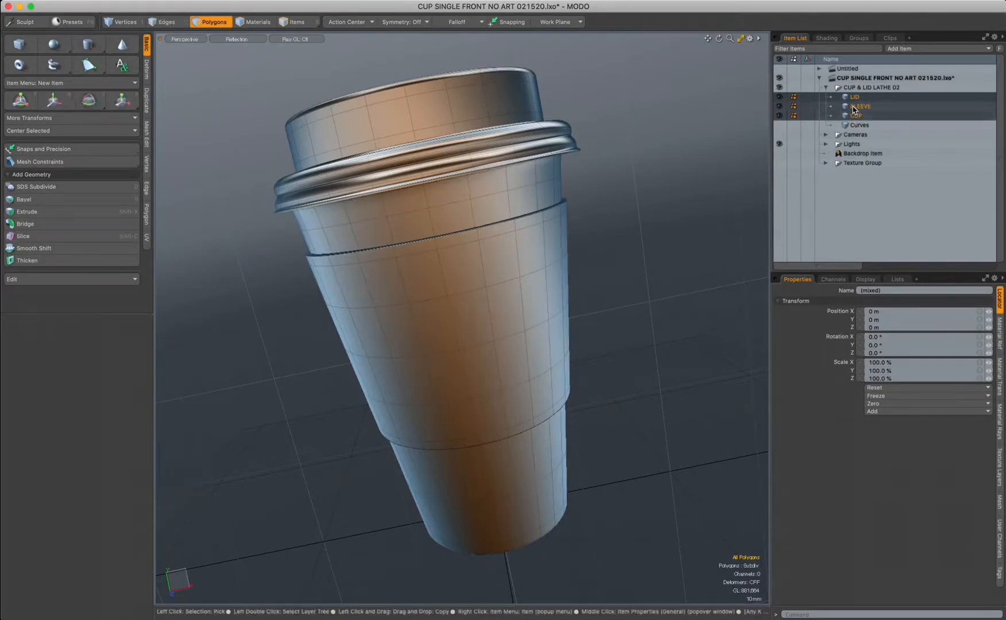
Move the LID, SLEEVE, CUP and Curves meshes out of the CUP & LID LATHE 02 group and delete the emptied group
drag(848, 99, 860, 90)
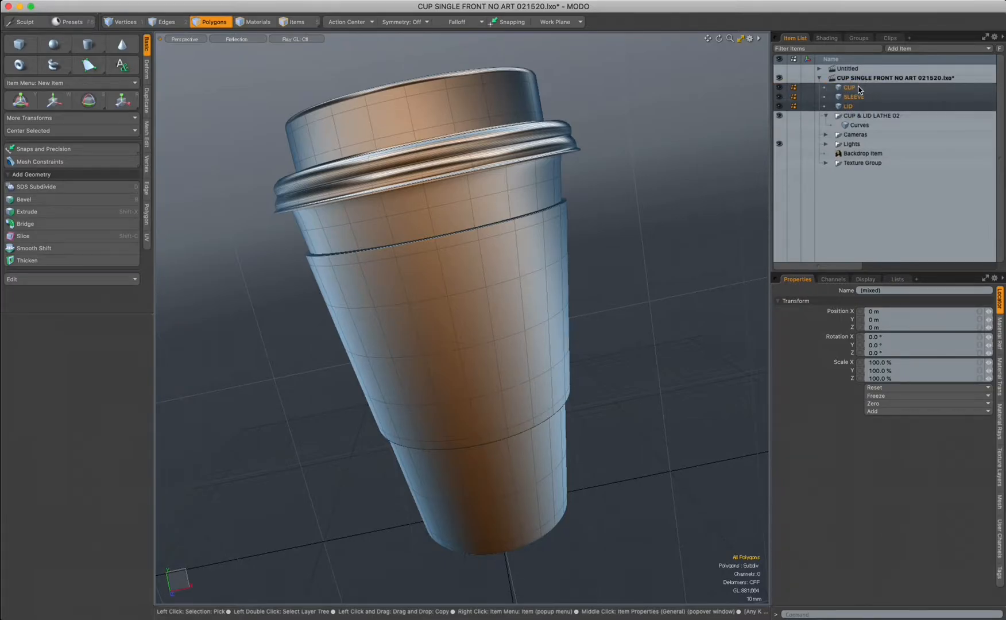
click(849, 128)
drag(847, 127, 851, 113)
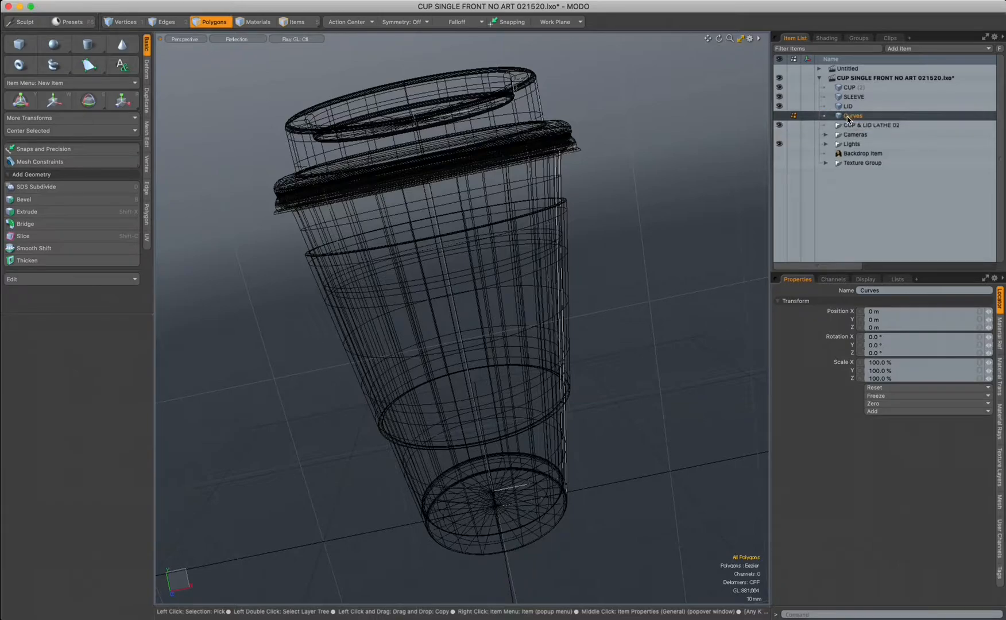
click(859, 127)
right_click(873, 127)
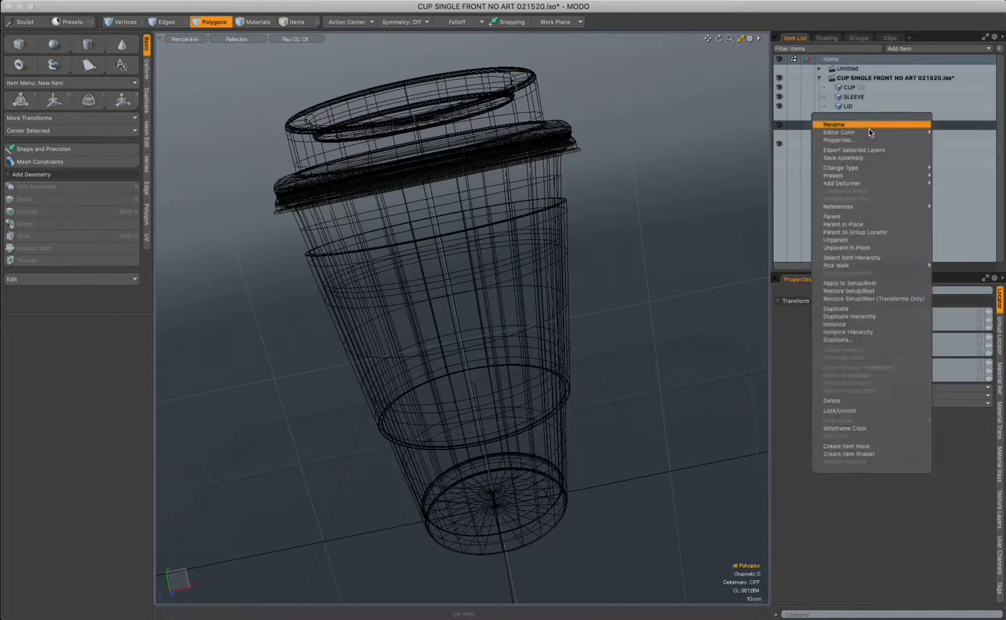
click(836, 401)
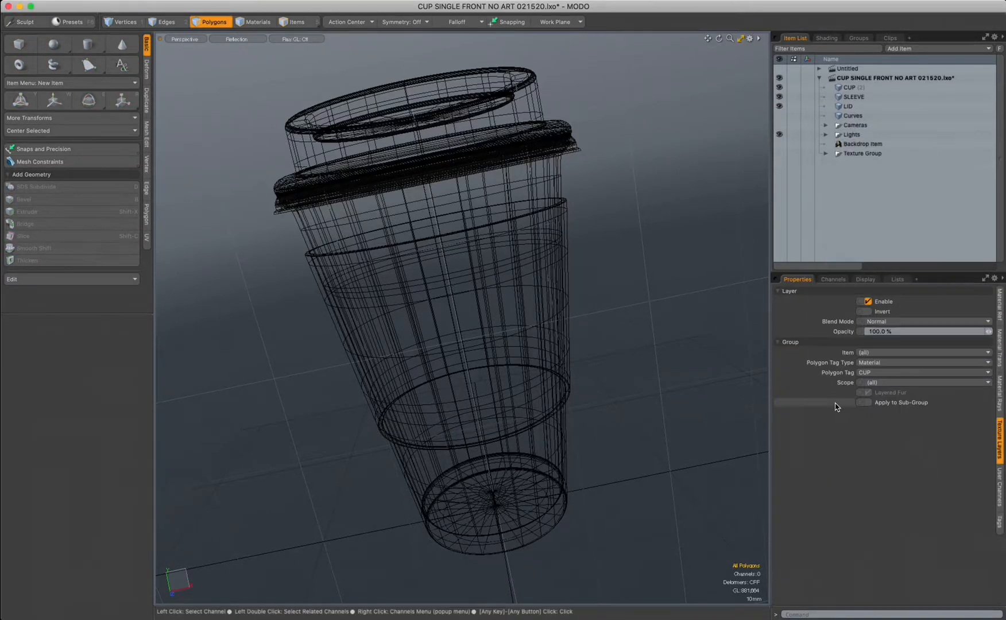
Inspect the CUP, SLEEVE and LID meshes one at a time to check which part of the model each contains
click(845, 89)
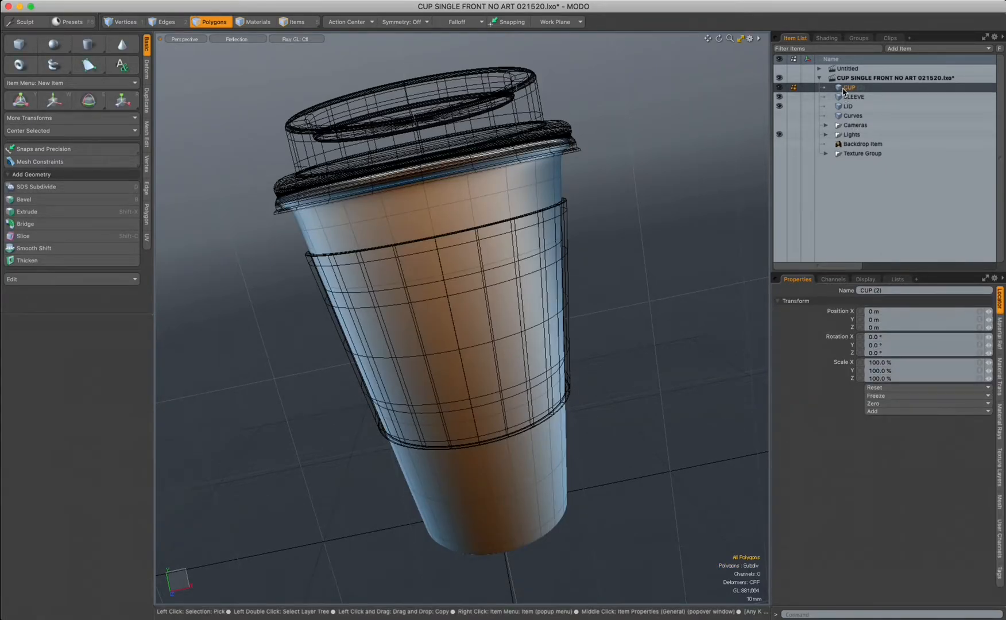
click(848, 99)
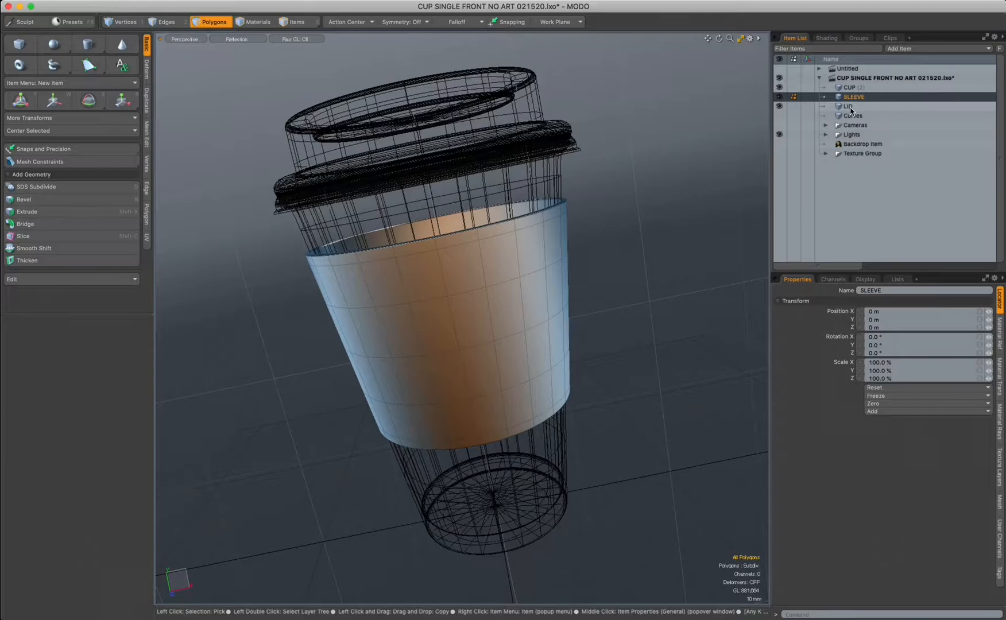
click(851, 107)
click(853, 97)
click(849, 88)
click(850, 97)
click(849, 107)
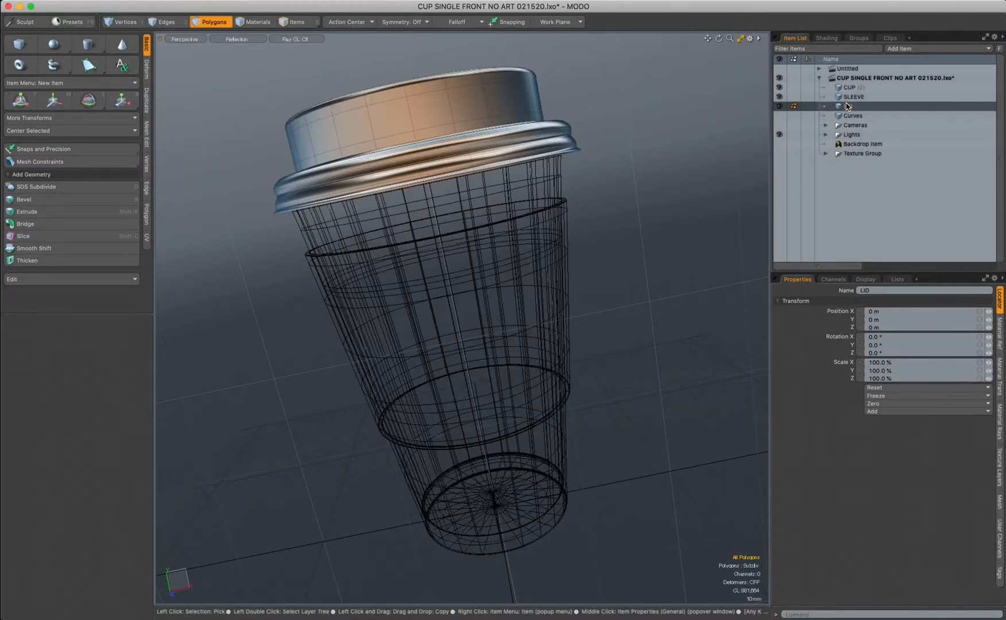
click(849, 97)
Group the CUP, SLEEVE and LID meshes under a group locator named CUP PROJECT
click(848, 88)
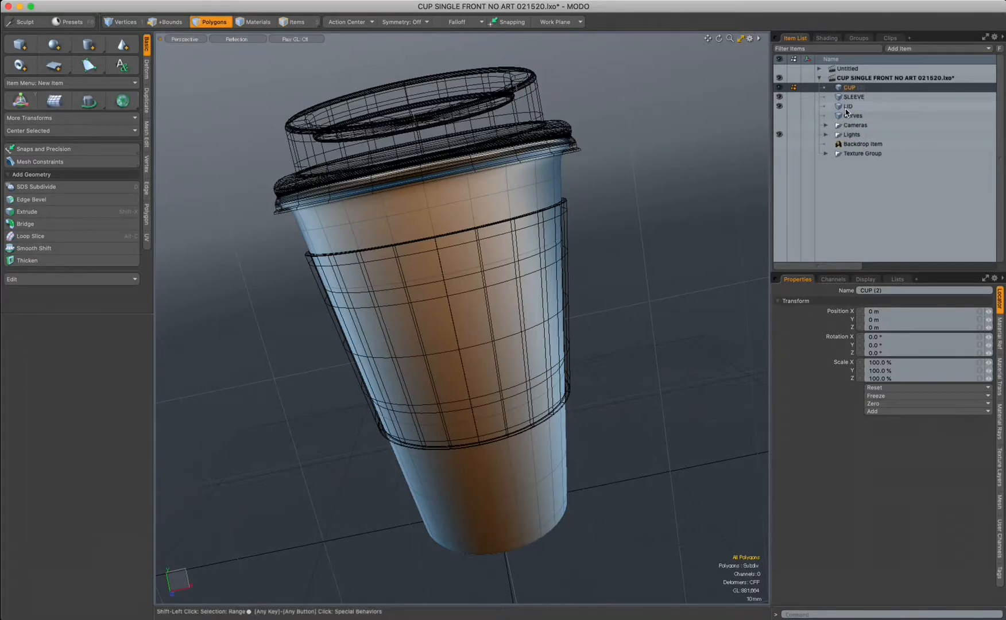
shift+click(847, 107)
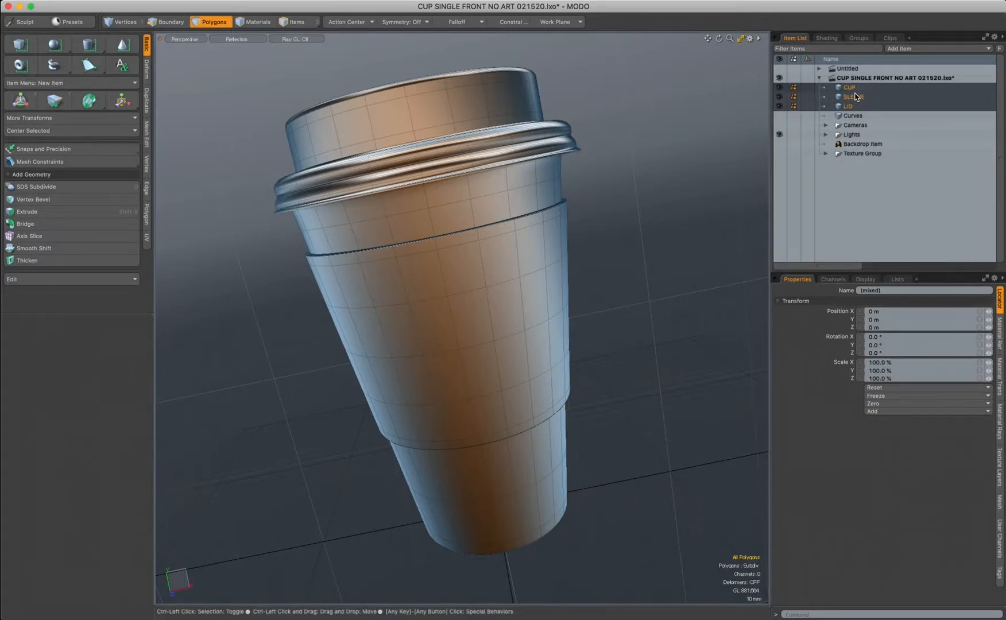
key(ctrl+g)
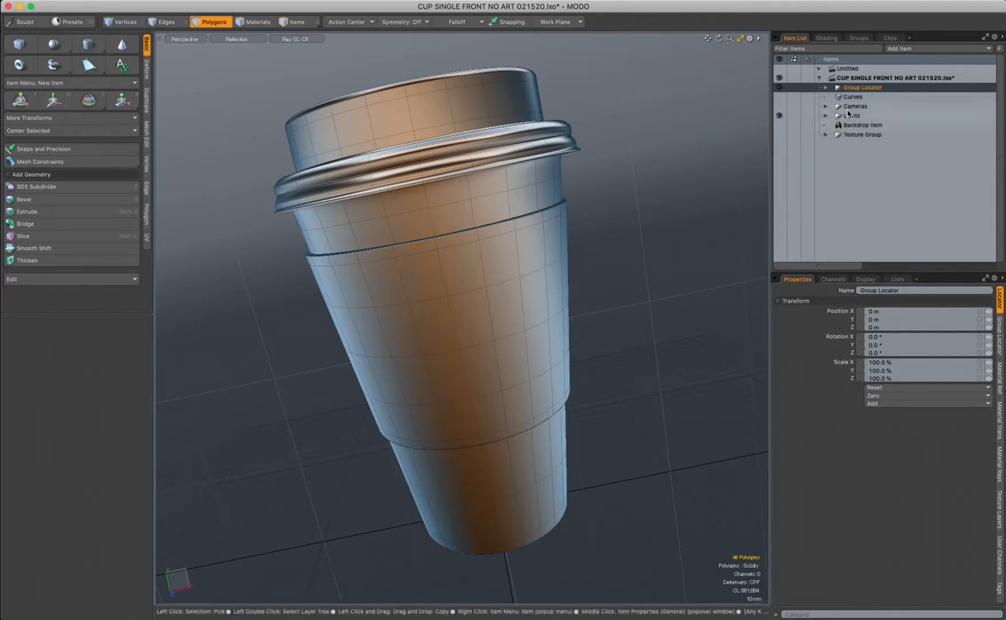
double_click(856, 89)
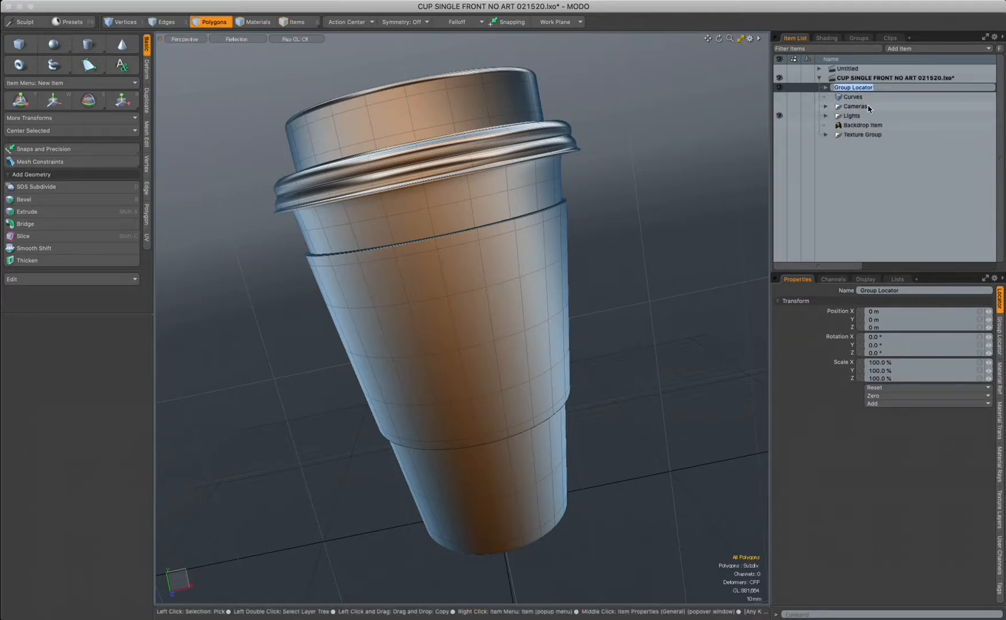
text(CUP PROJECT)
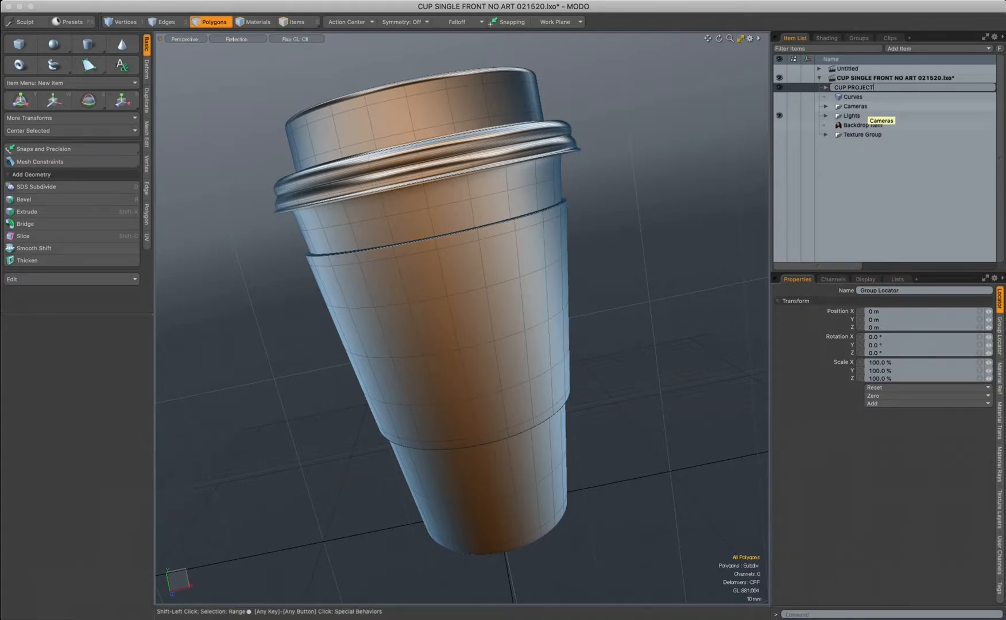
key(Return)
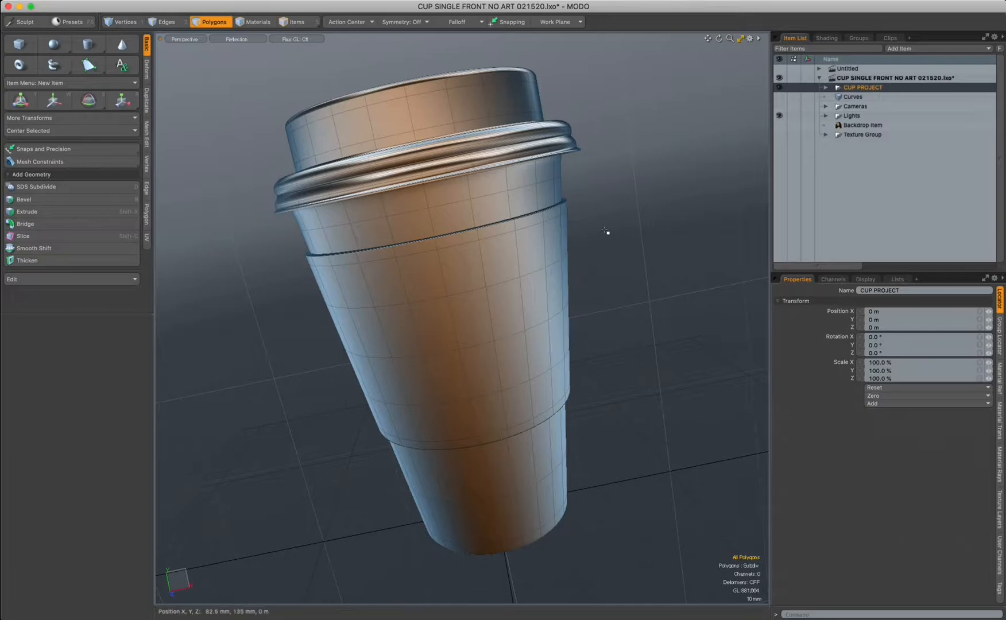
Move the Curves mesh into the Texture Group and make the backdrop item visible
click(840, 98)
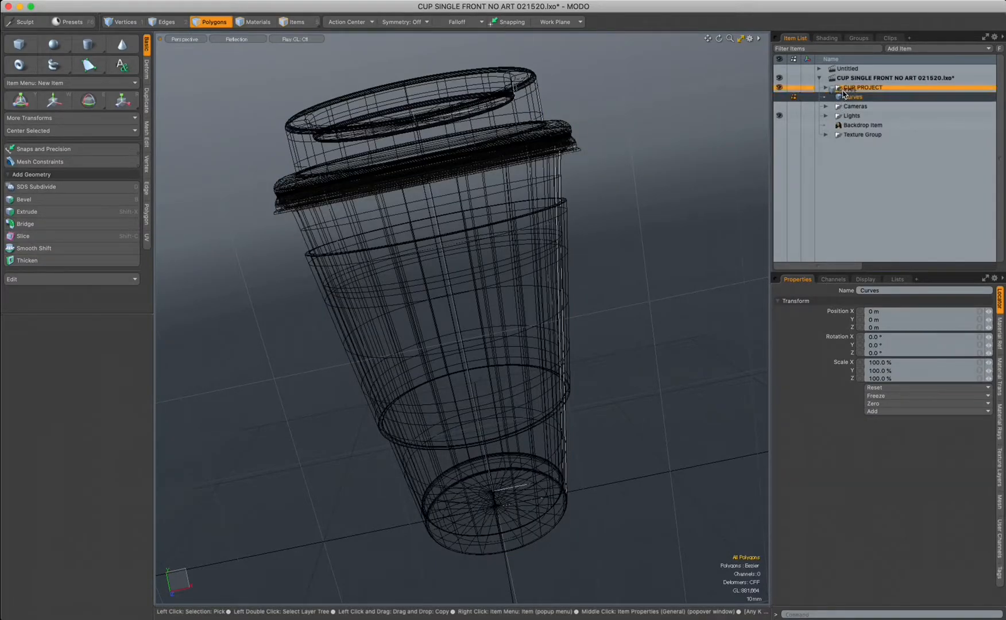
drag(839, 99, 843, 133)
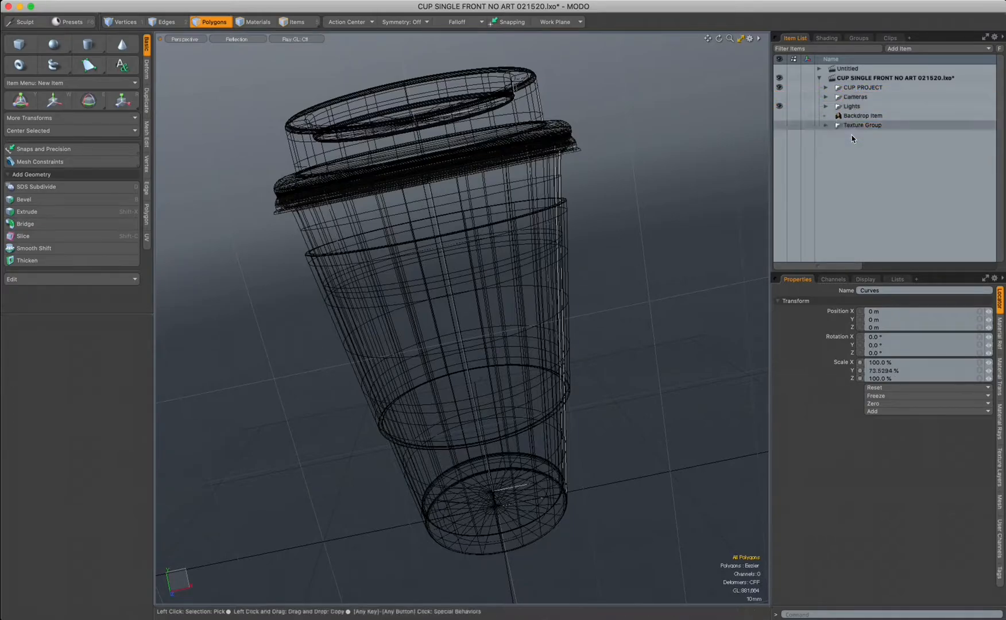
click(845, 118)
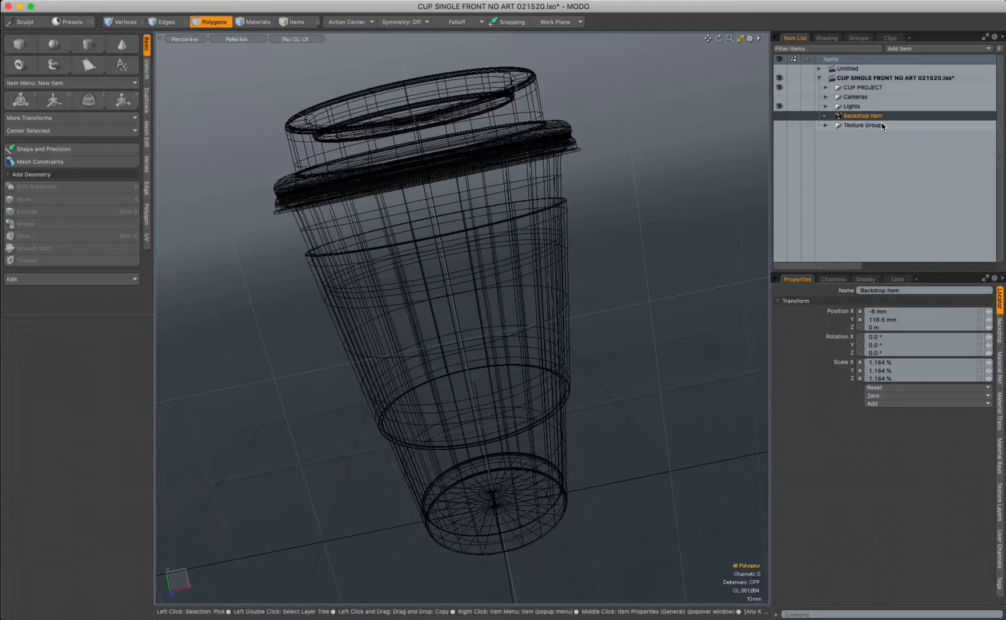
click(780, 116)
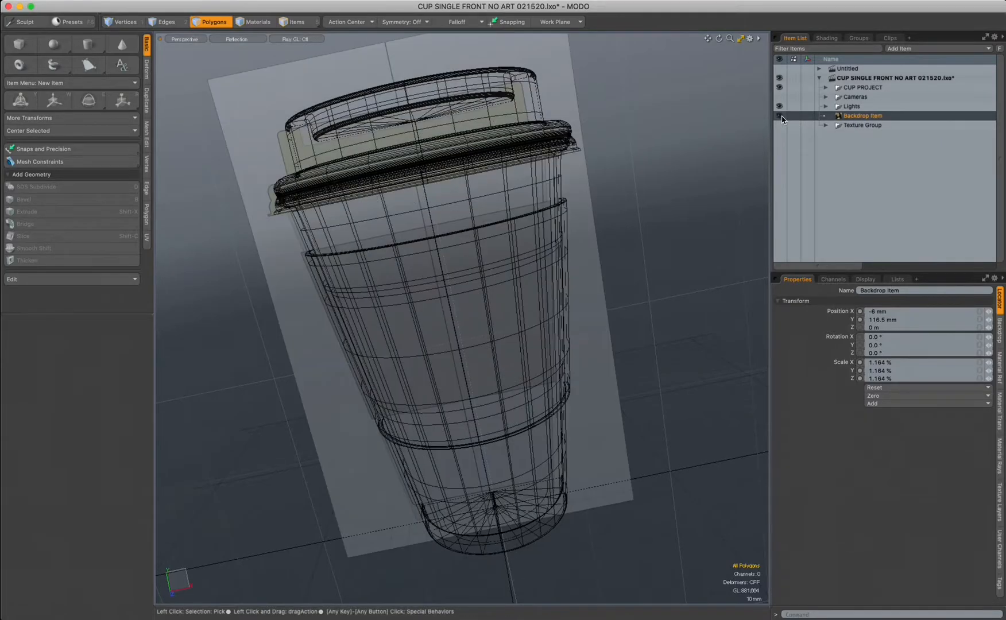
Review the scene organisation by checking the CUP PROJECT hierarchy and the contents of the Cameras and Lights groups
click(850, 88)
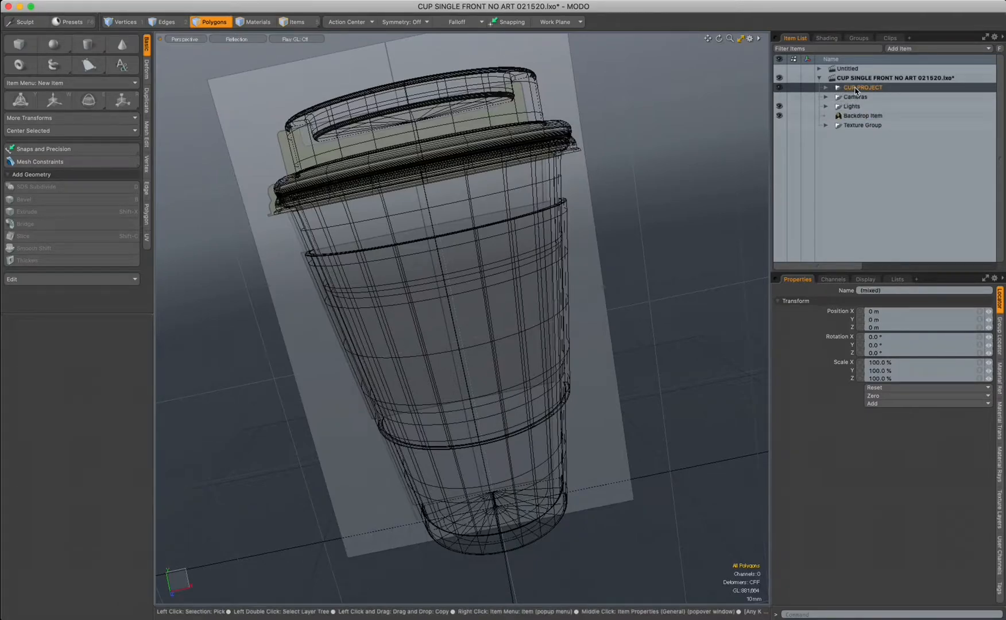
double_click(856, 89)
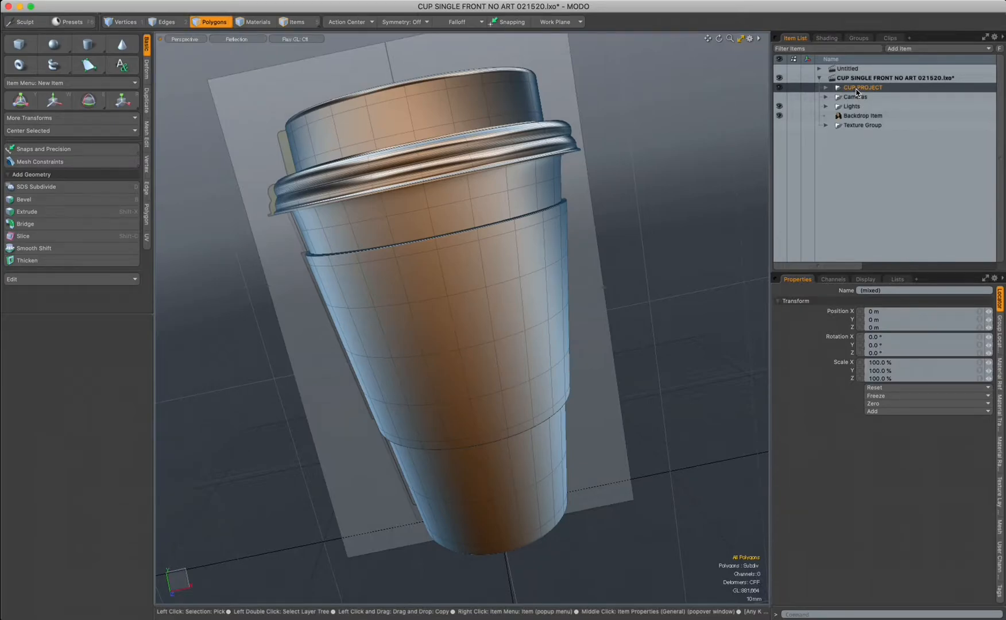
click(852, 97)
click(827, 97)
click(827, 98)
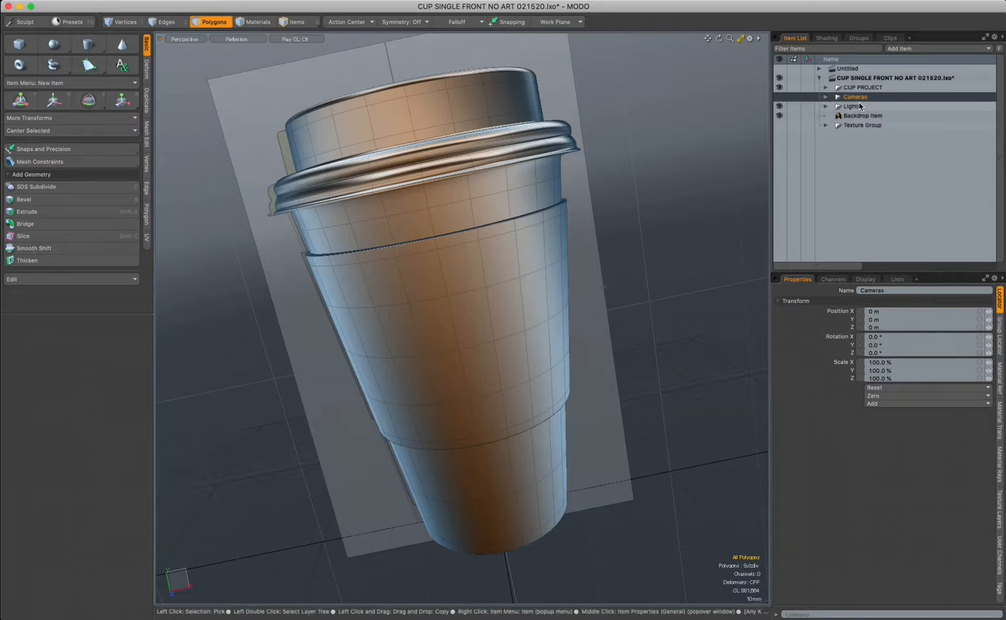
click(826, 107)
click(825, 107)
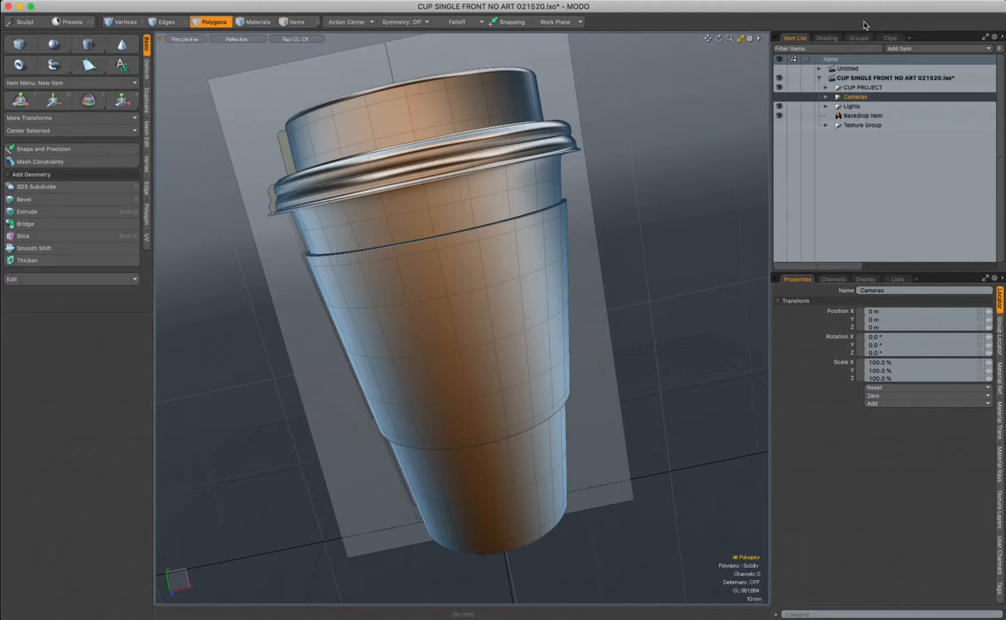
Show the Shader Tree with more room for its list and open a render preview of the cup
click(825, 38)
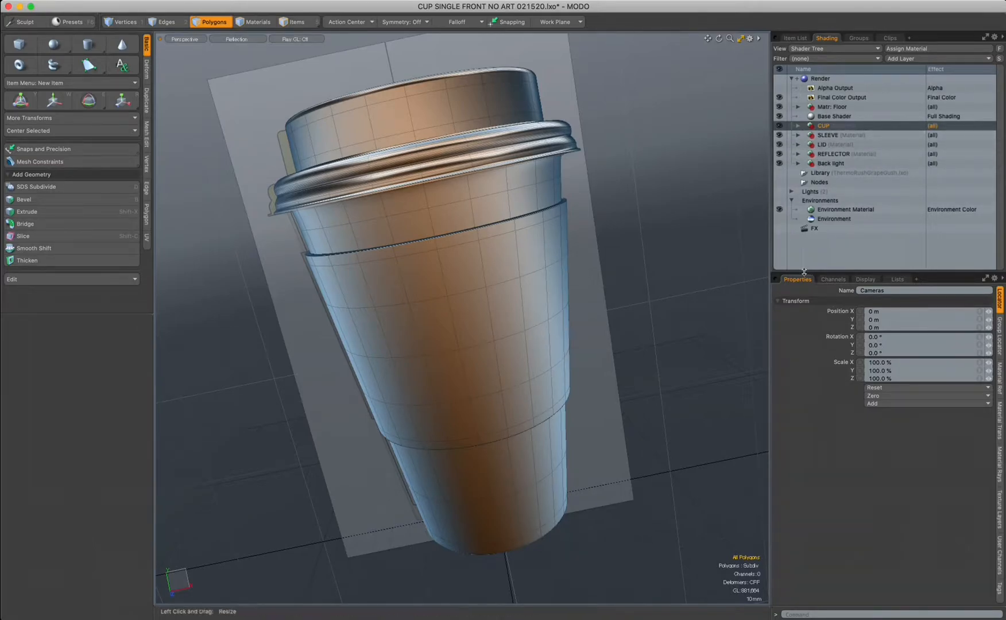
drag(806, 279, 807, 298)
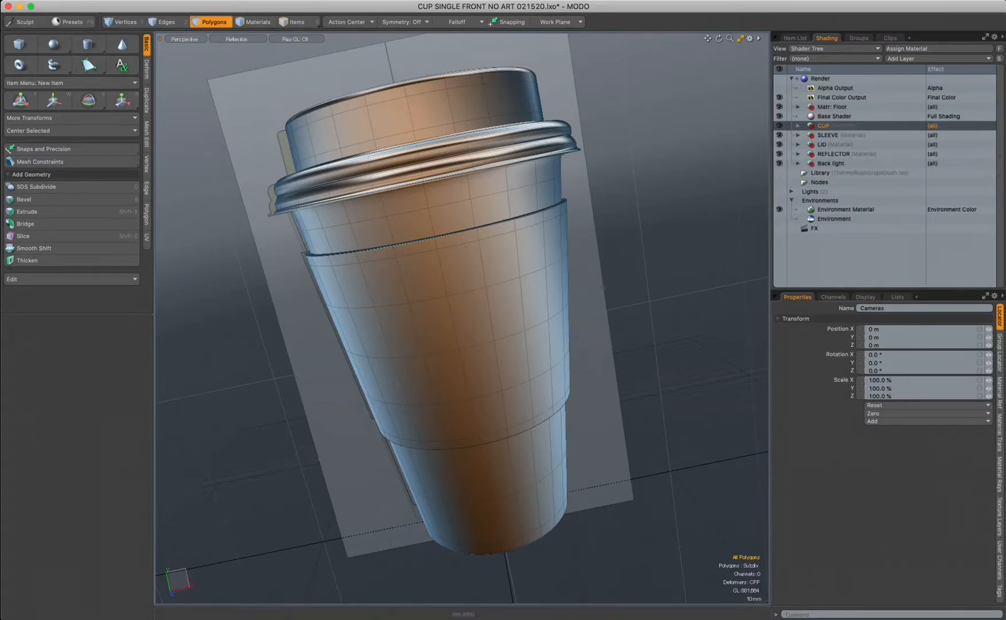
key(F8)
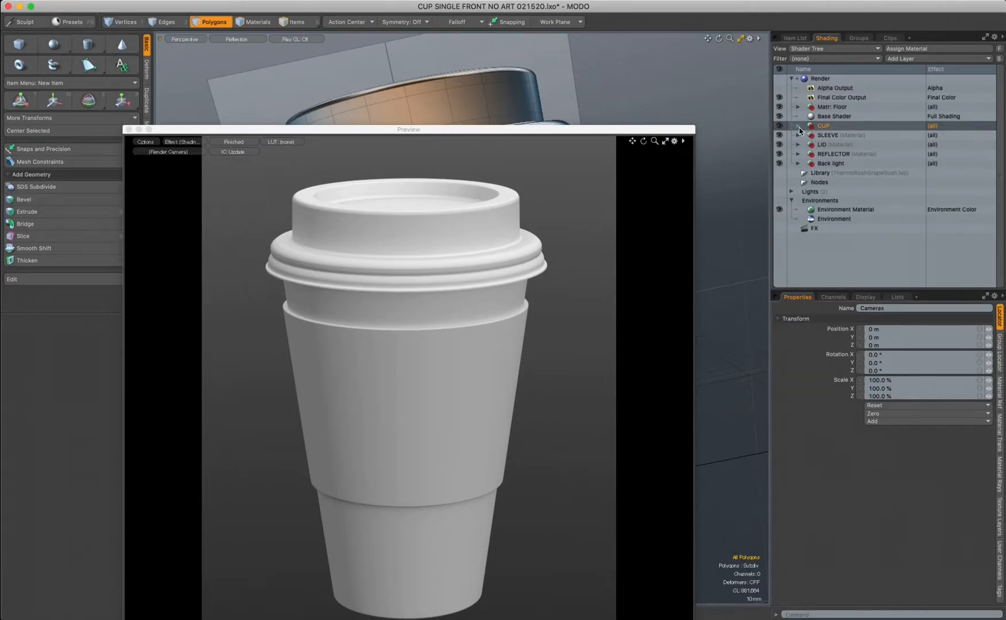
Examine the surface settings of the materials inside the CUP, SLEEVE and LID material groups
click(799, 126)
click(831, 136)
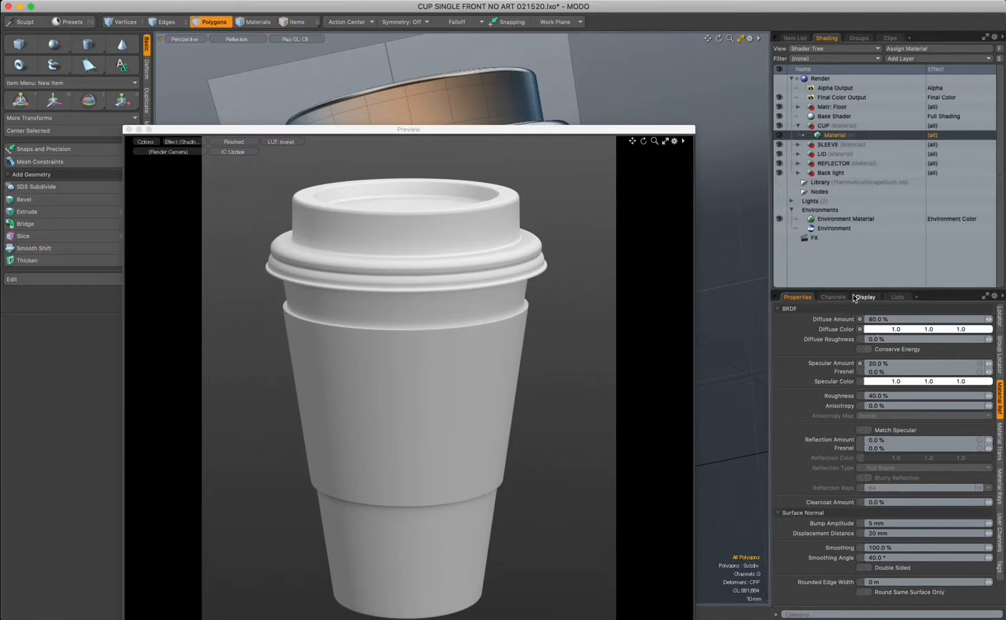
drag(854, 290, 856, 275)
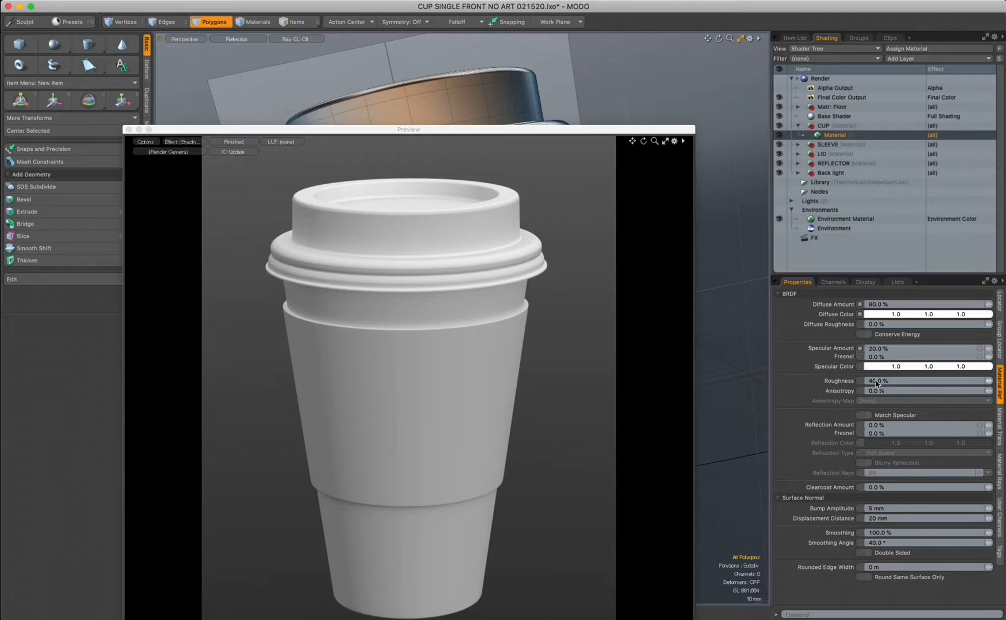
click(798, 145)
click(833, 154)
click(799, 163)
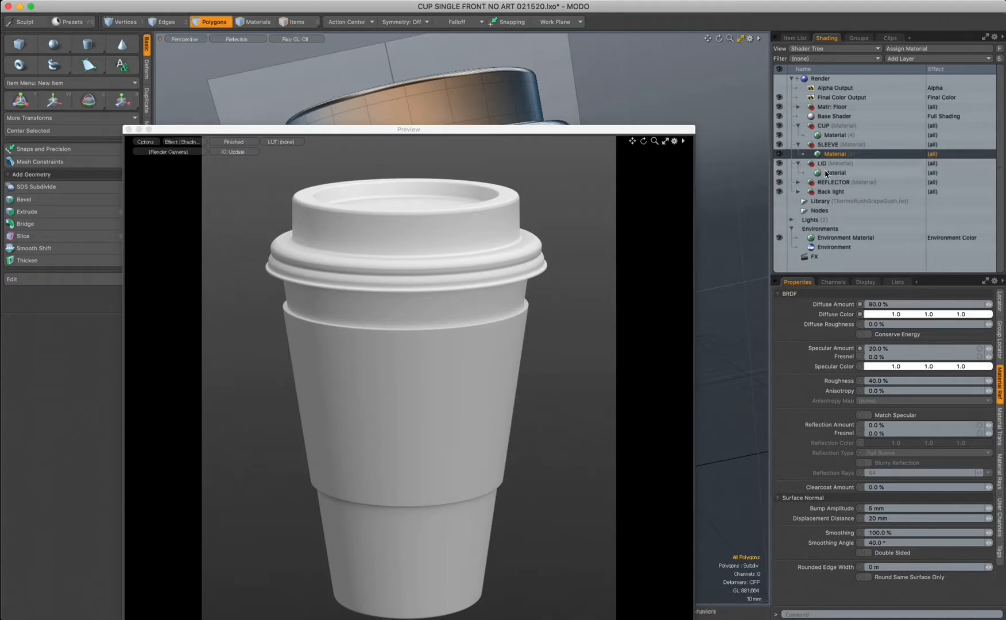
click(825, 173)
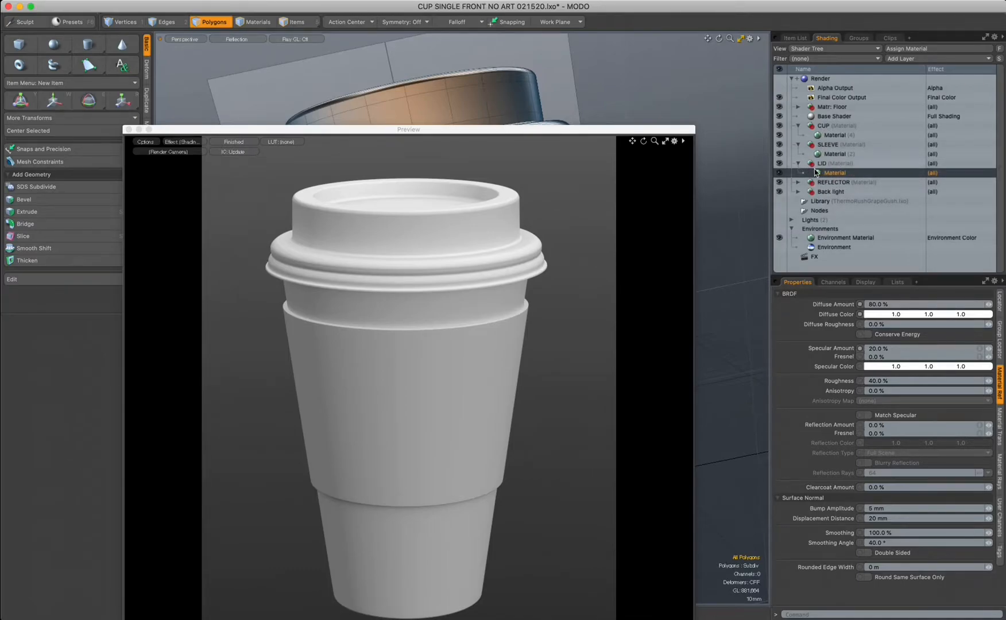
click(798, 164)
click(798, 145)
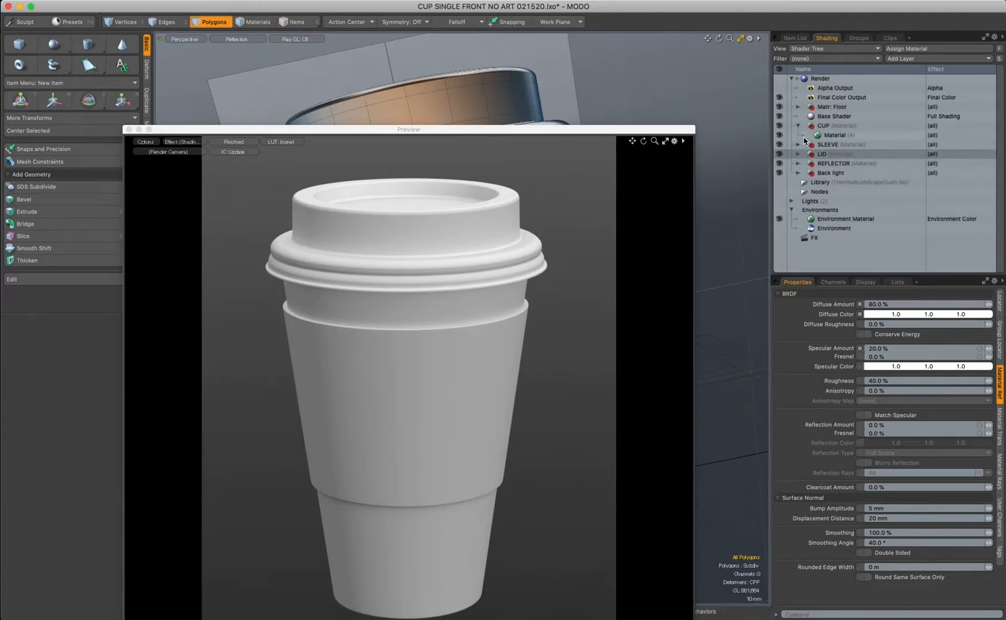
click(799, 126)
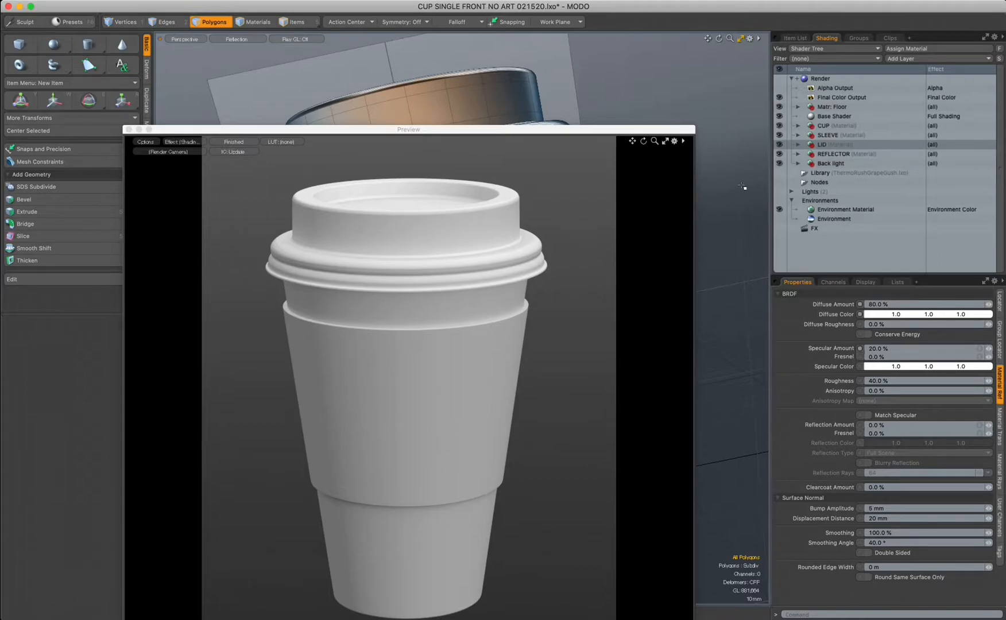
Group the CUP, SLEEVE and LID material groups in the Shader Tree under a new group named CUP MATERIALS
key(ctrl)
click(827, 127)
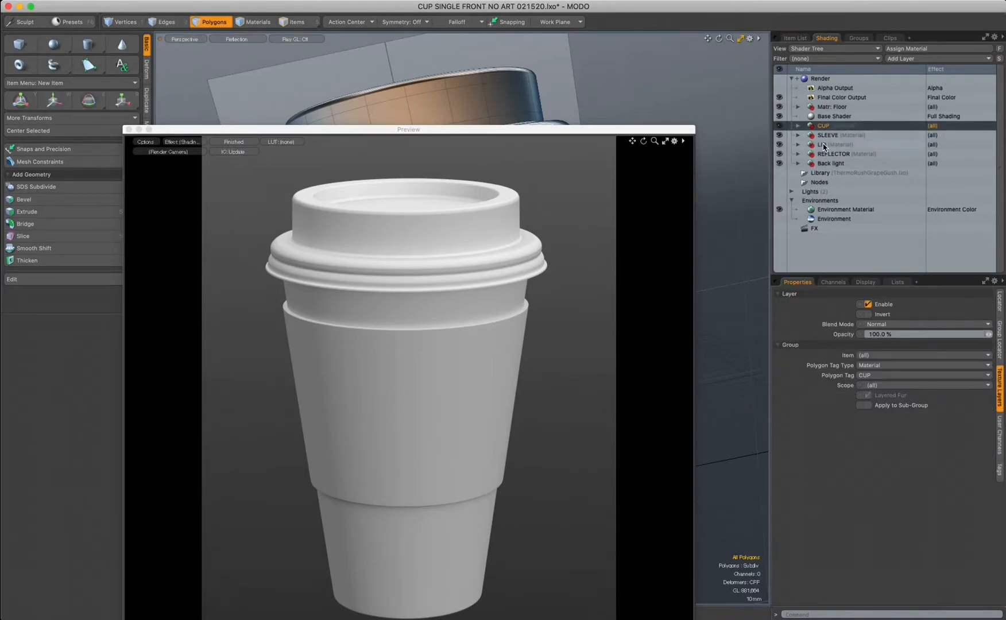
key(ctrl)
shift+click(825, 147)
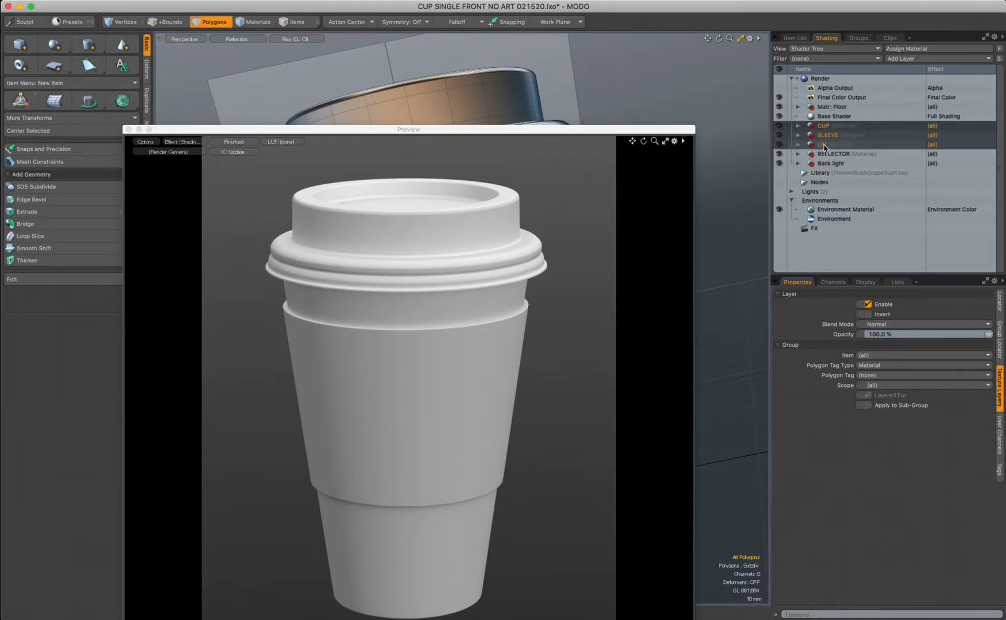
key(ctrl)
key(ctrl+g)
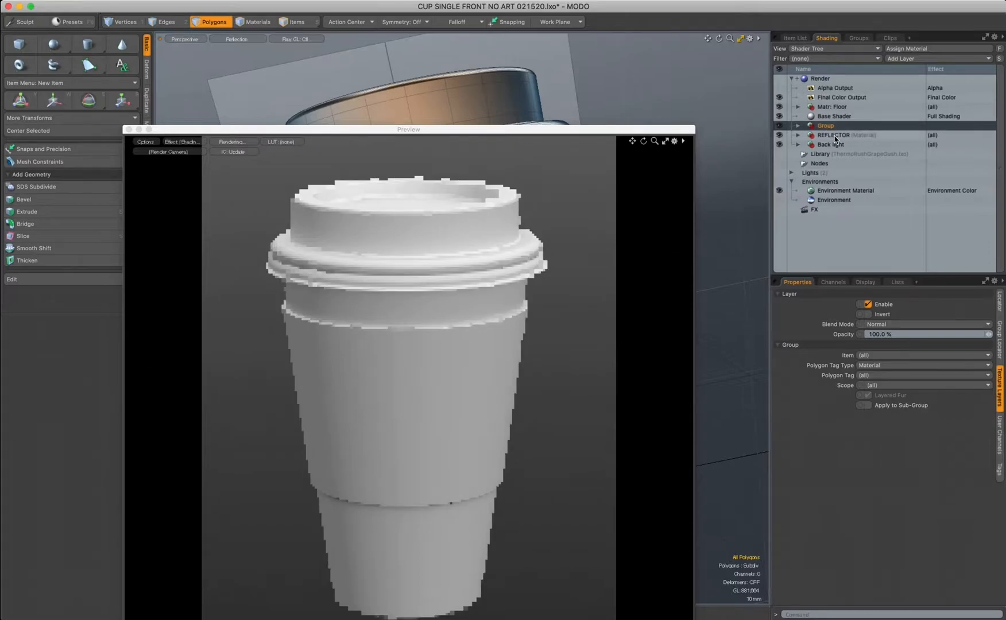
text(CUP MATERIALS)
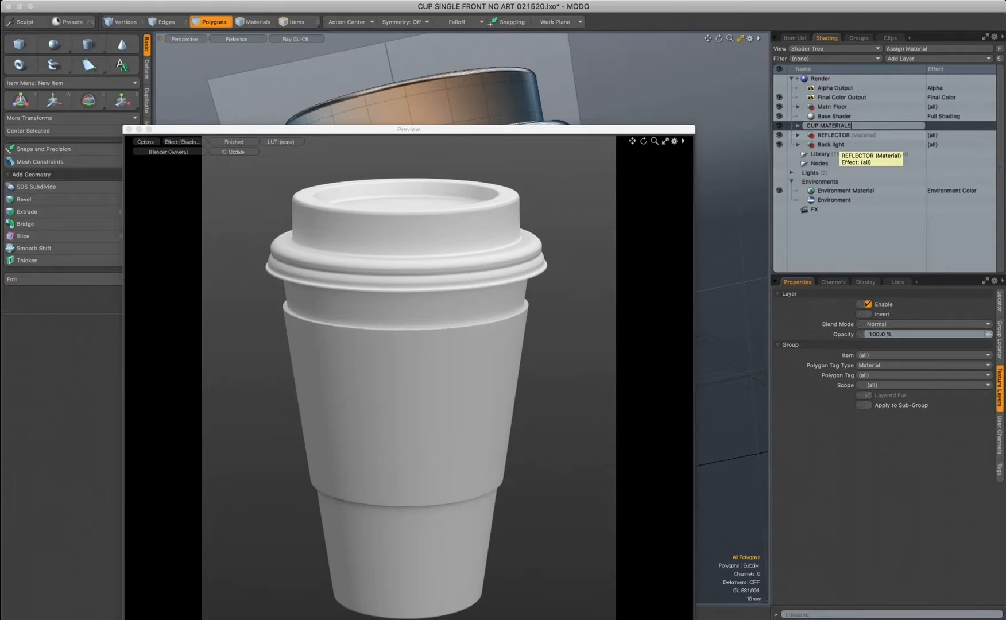
key(Return)
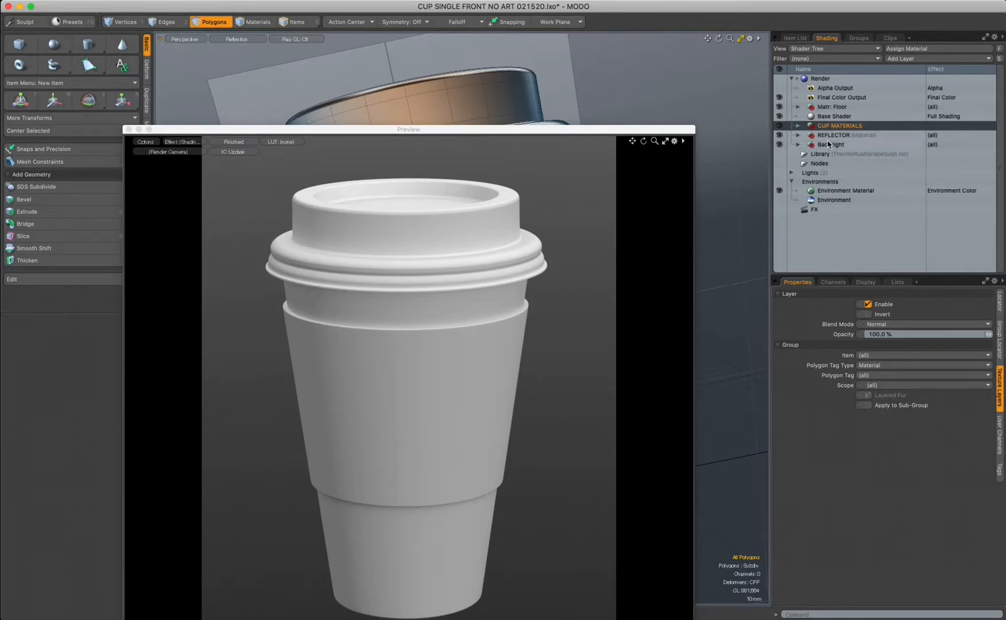
Load studio011 1 Blk Roof-Panel2.hdr from the imported_images folder as an image map above the Environment Material
drag(665, 130, 704, 124)
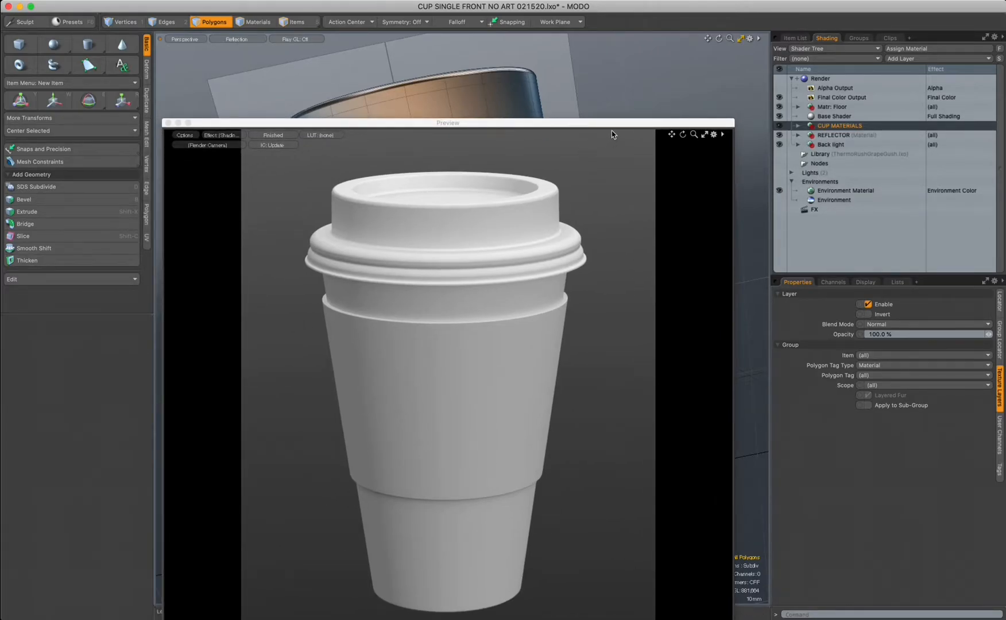
drag(616, 123, 615, 111)
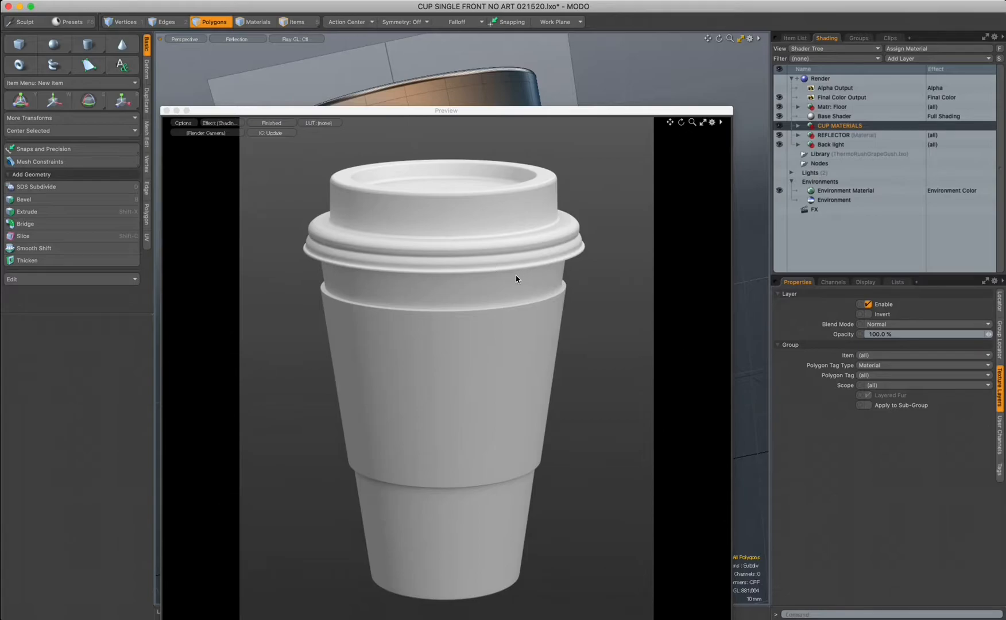
click(854, 193)
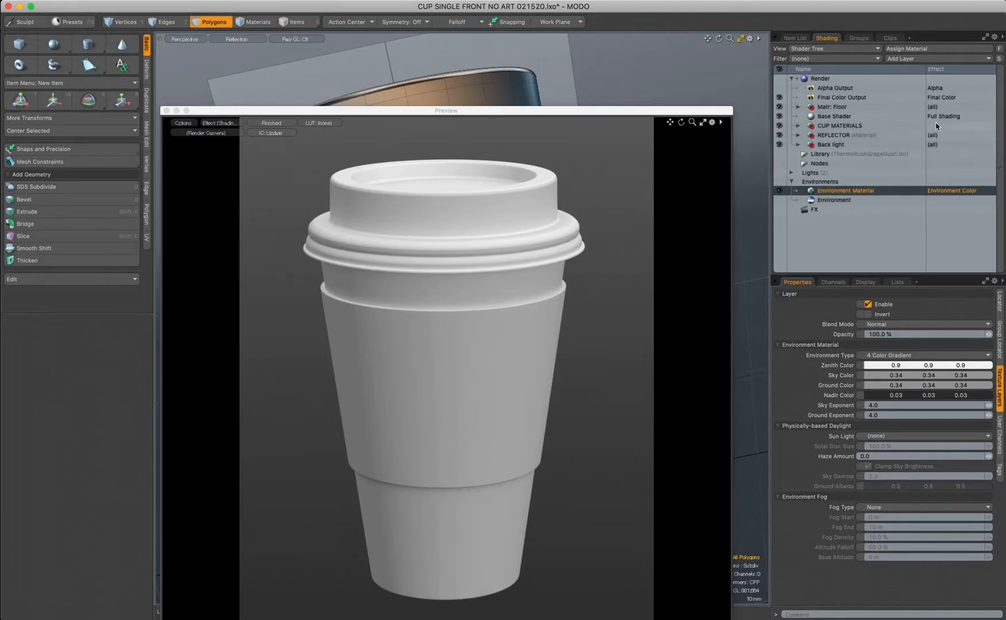
click(911, 59)
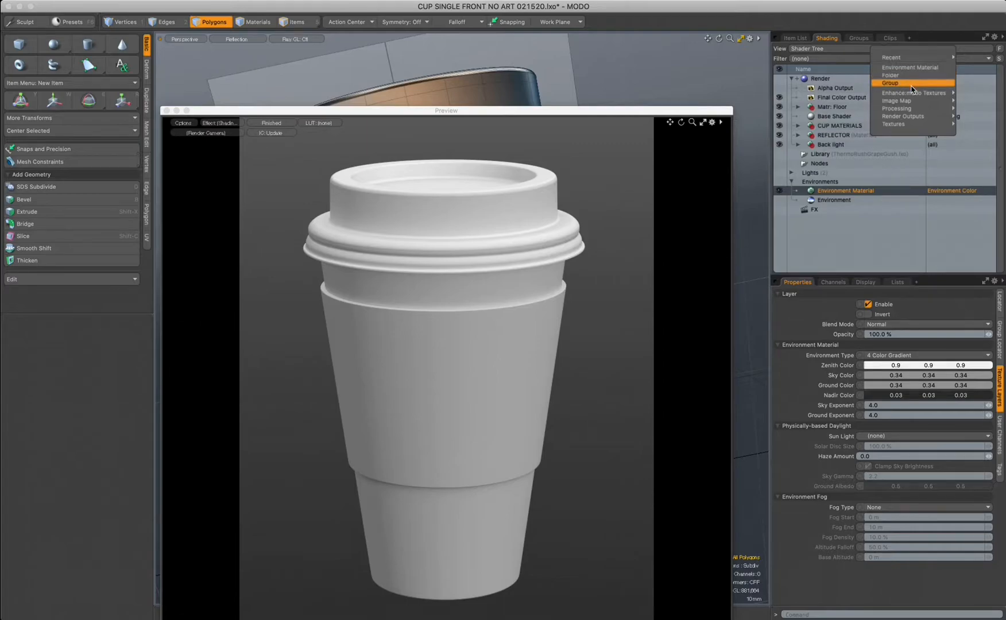
mouse_move(912, 96)
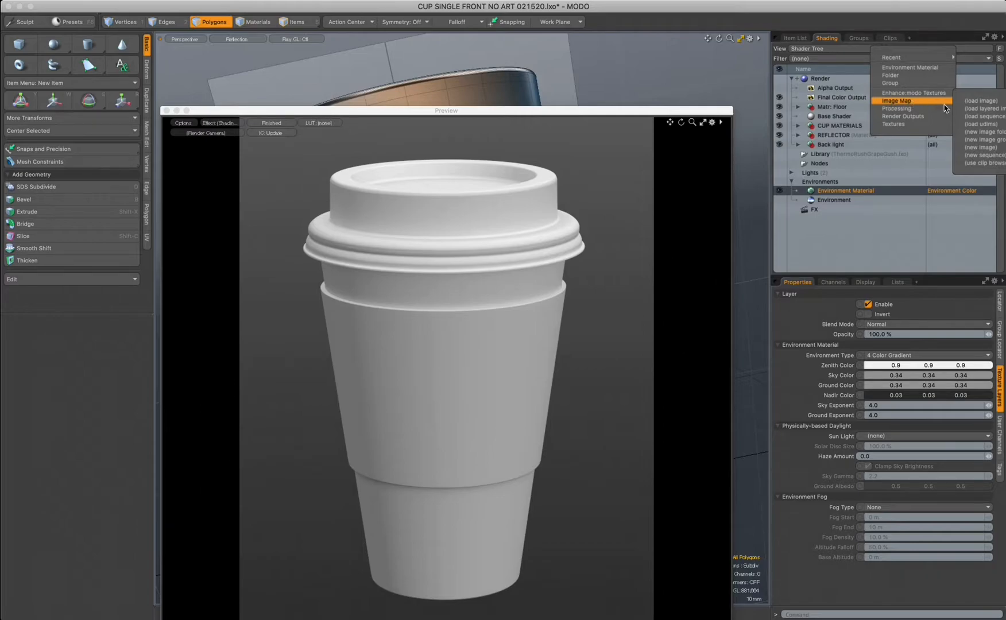
click(984, 102)
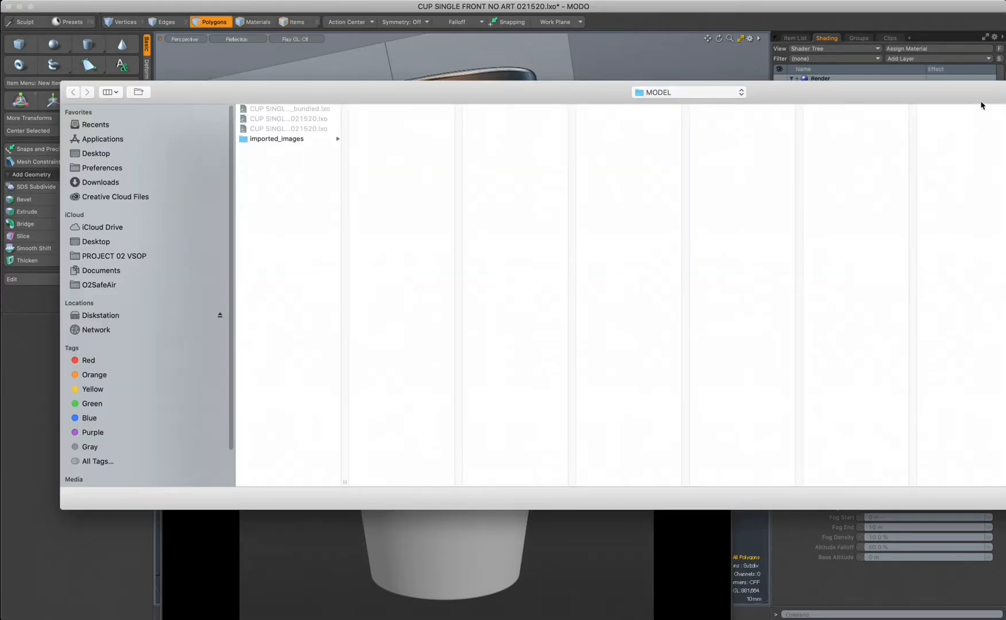
click(285, 140)
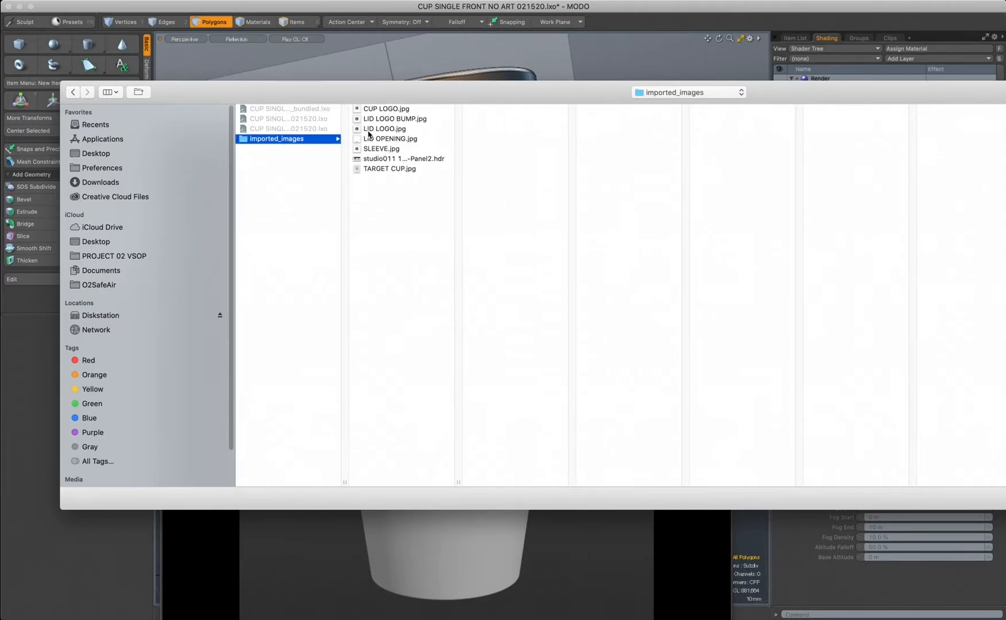
click(422, 160)
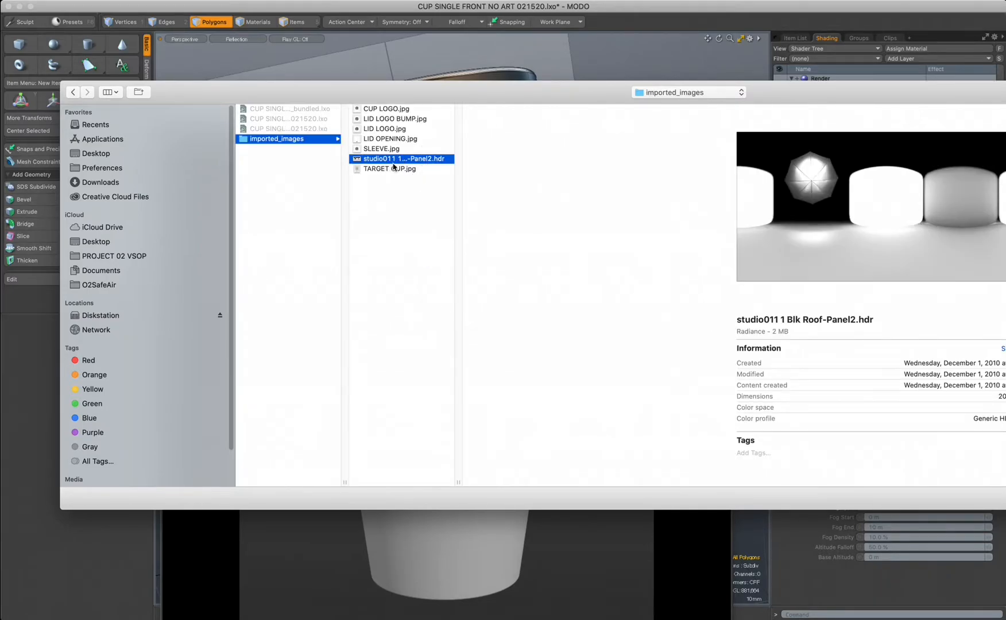
drag(458, 481, 536, 482)
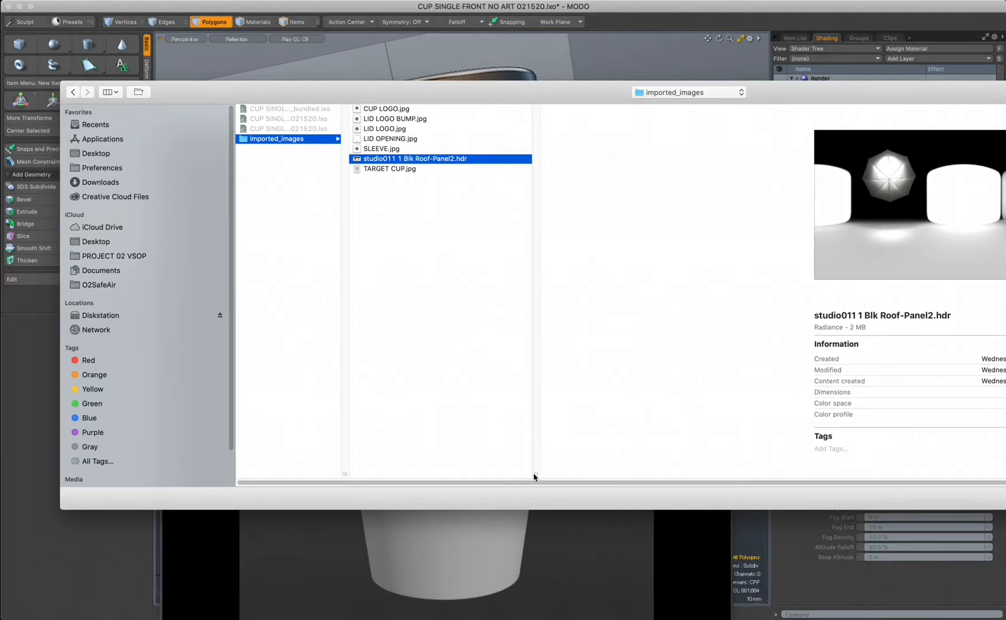
drag(535, 478, 361, 462)
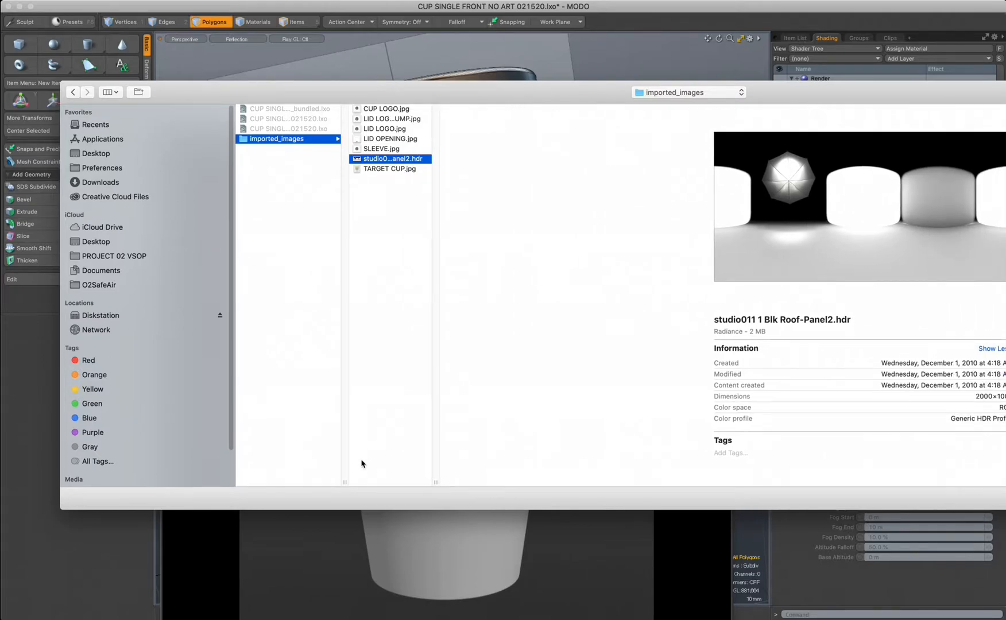
drag(859, 103, 703, 97)
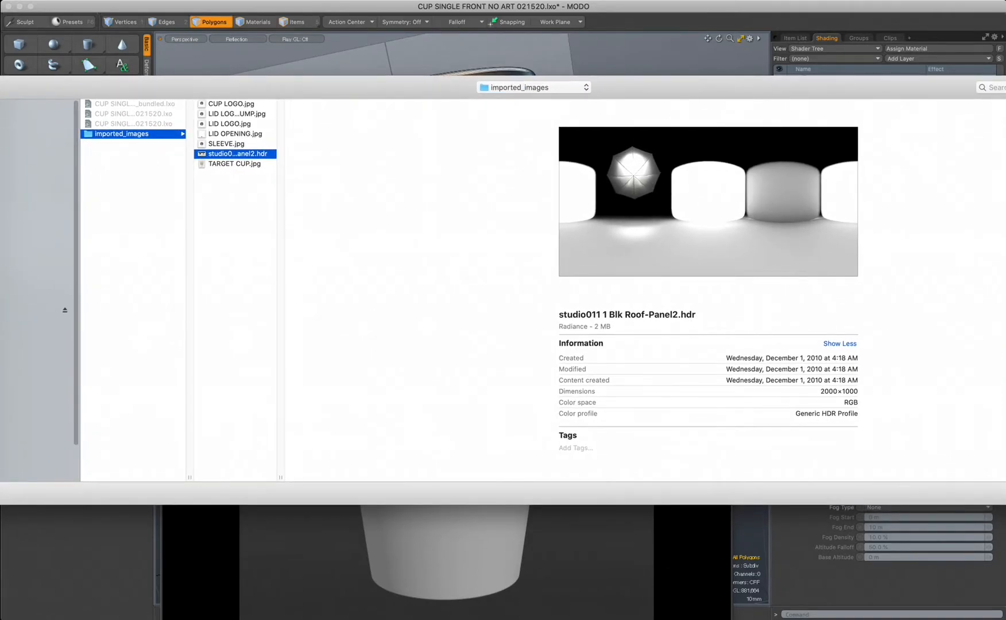
drag(883, 94, 659, 103)
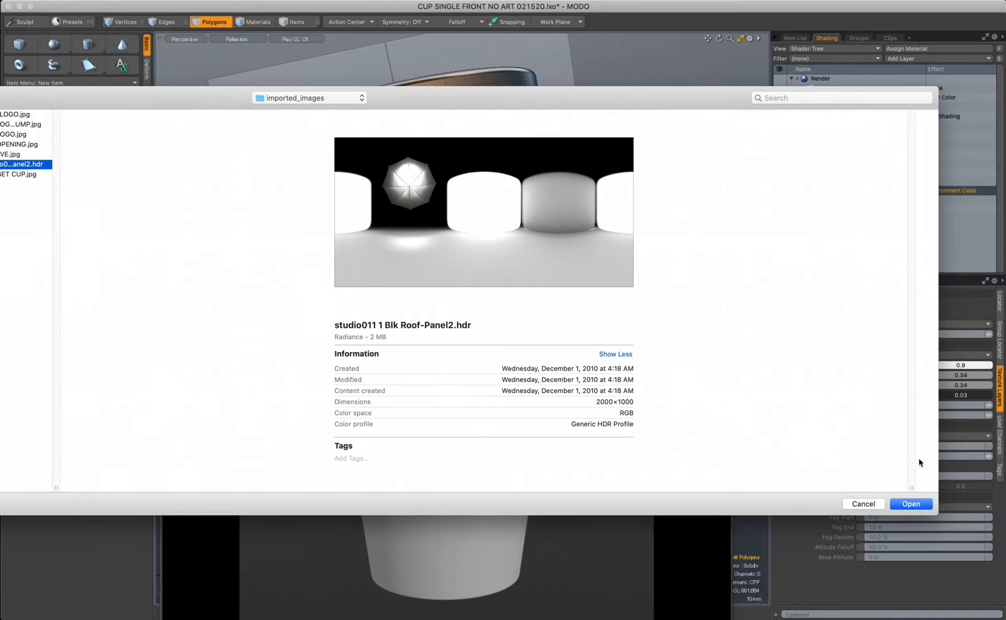
click(910, 505)
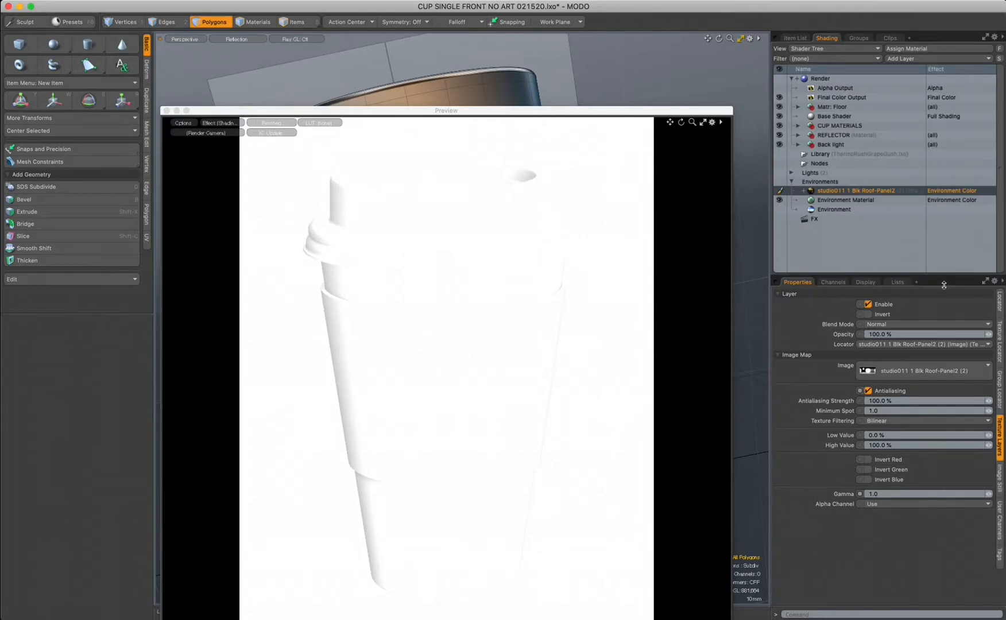
Examine the environment lighting in the render preview through the STRAIGHT 03 camera from farther back, and close the preview
drag(773, 258, 764, 264)
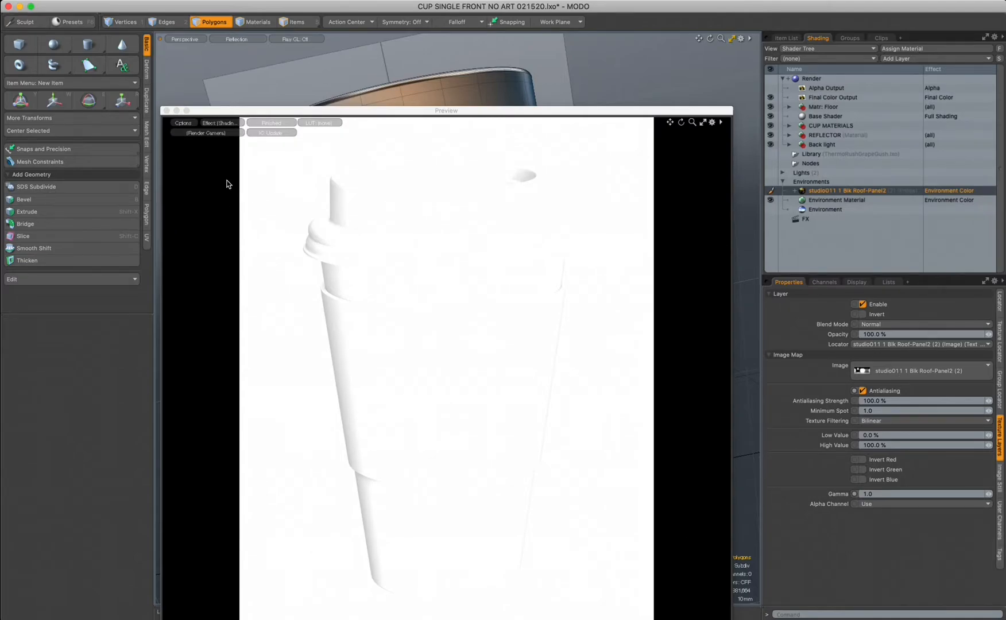
drag(342, 111, 371, 114)
click(246, 136)
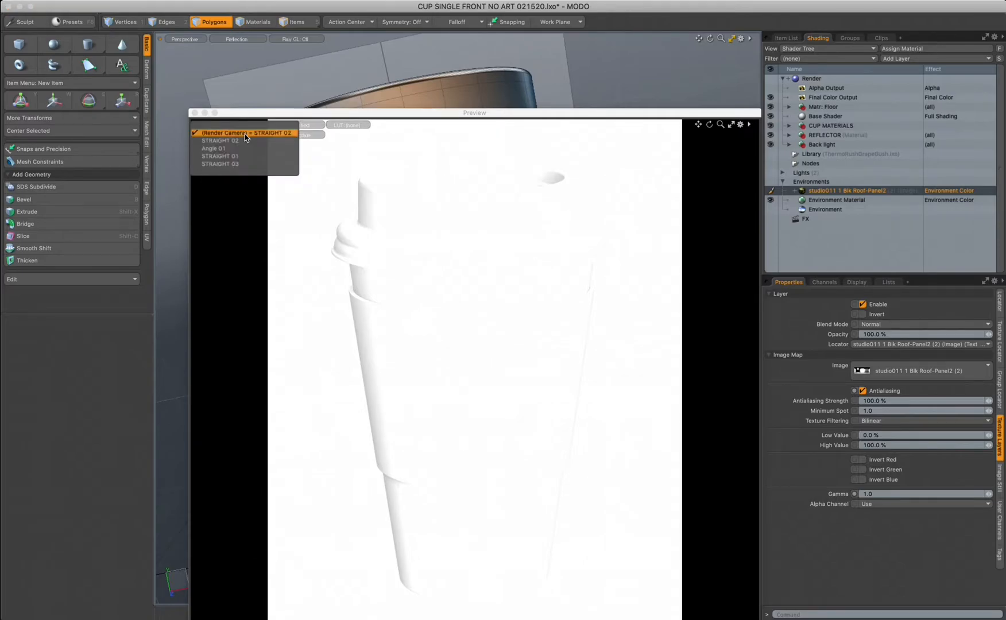
click(239, 165)
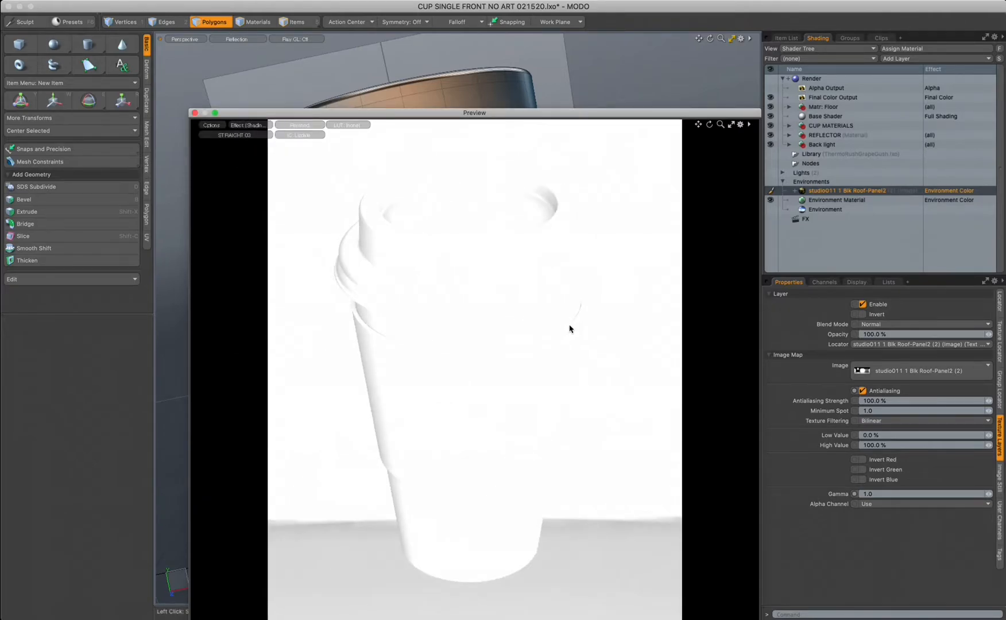
ctrl+alt+drag(580, 333, 369, 358)
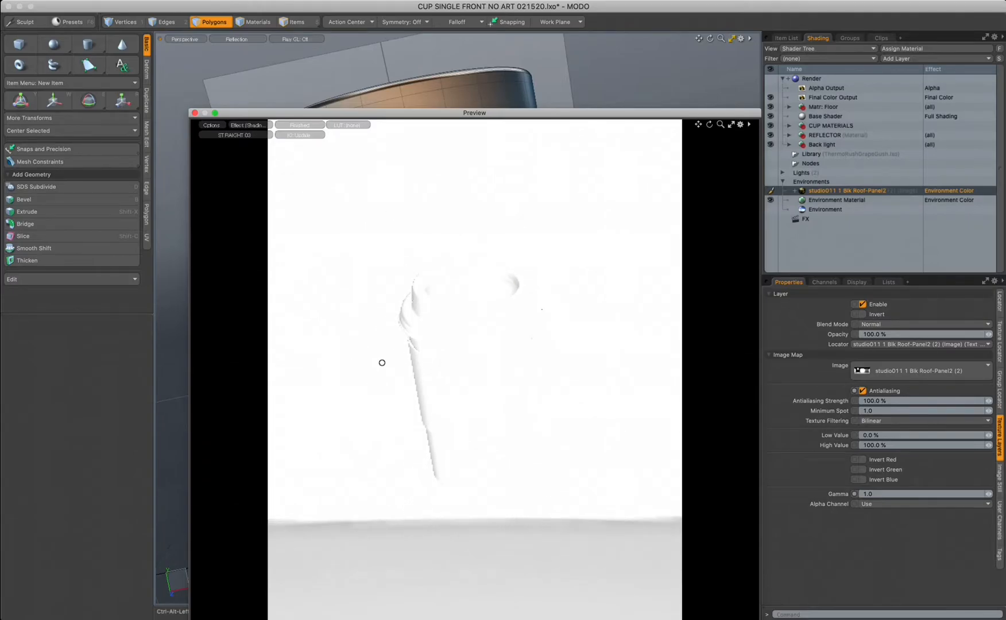
alt+drag(456, 393, 401, 325)
drag(719, 125, 1005, 280)
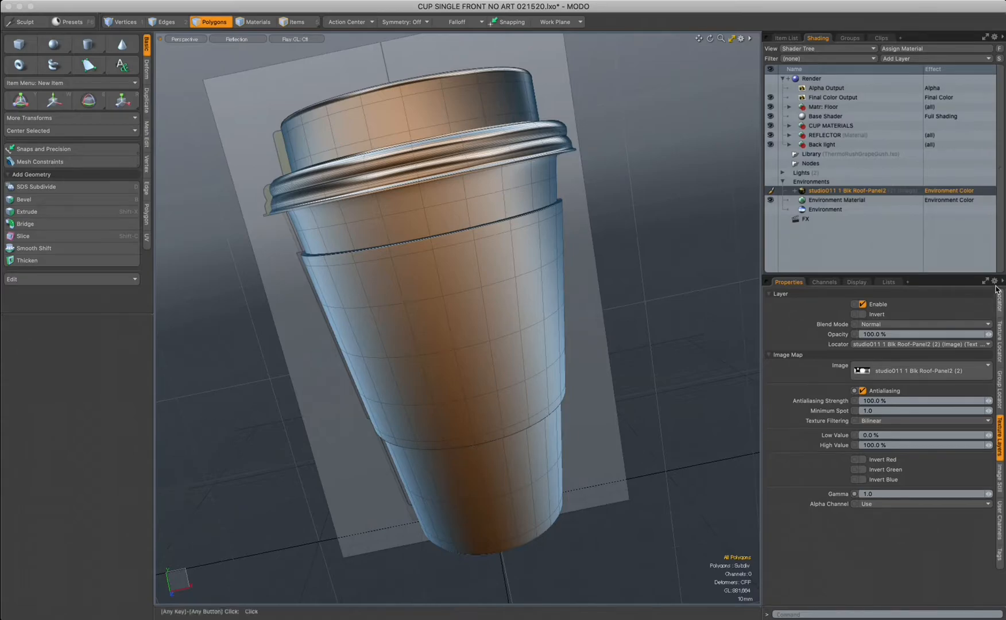
Toggle the visibility of the Environment Material beneath the studio HDR image layer and reselect the HDR layer
click(815, 200)
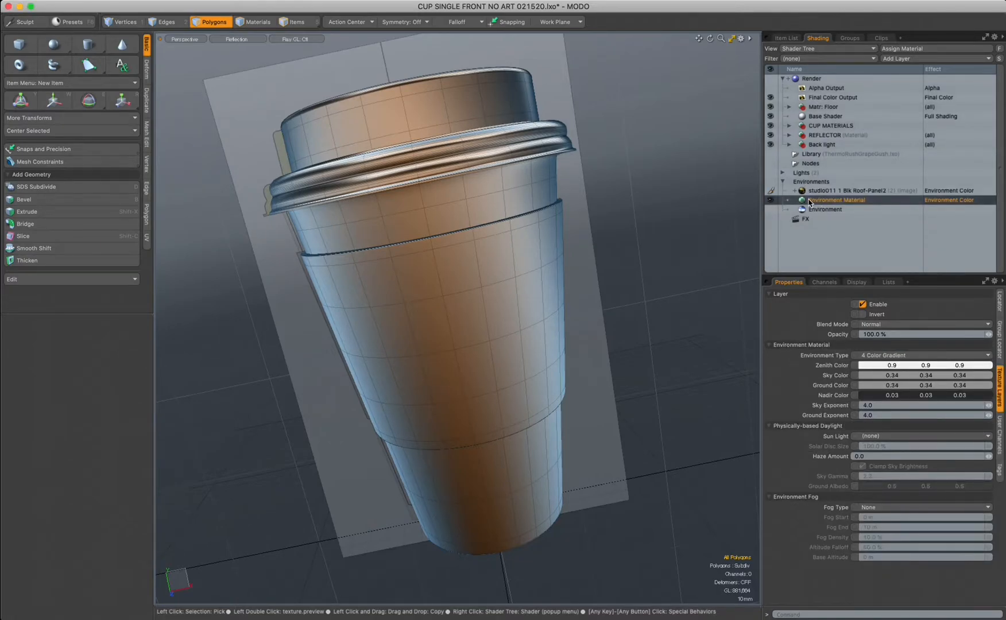
click(771, 200)
click(828, 191)
click(771, 201)
click(772, 203)
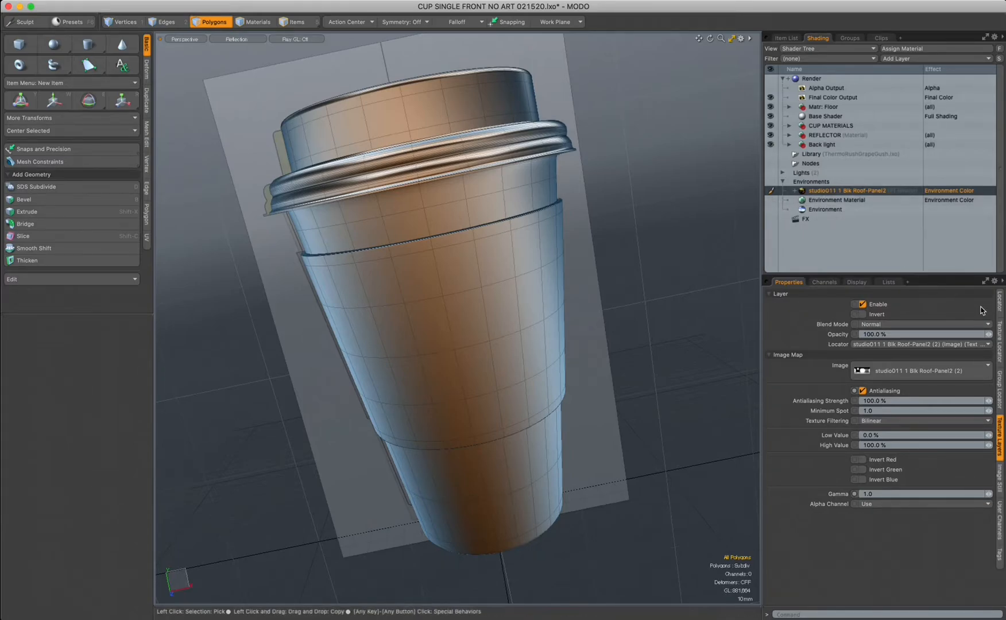
Set the HDR image's texture locator to a Y rotation of -53° and a horizontal wrap of -1.0
click(1001, 343)
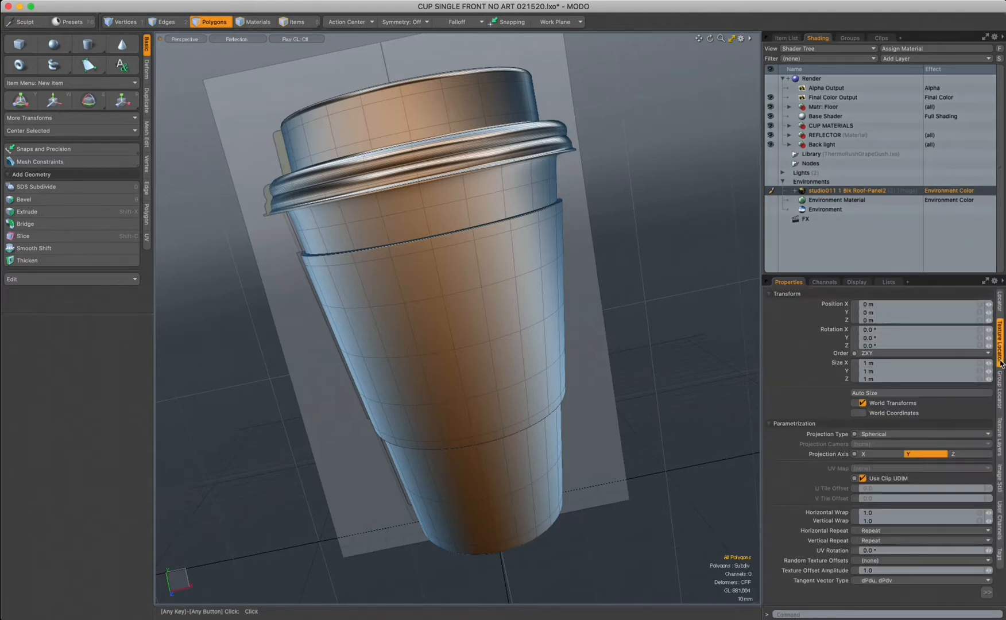
click(868, 338)
key(BackSpace)
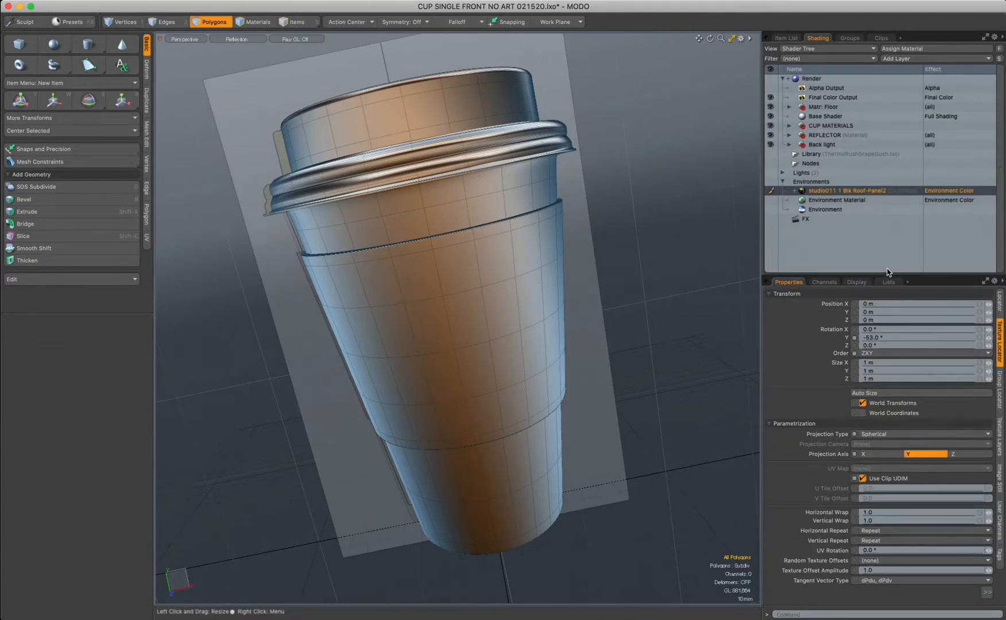
drag(887, 276, 888, 246)
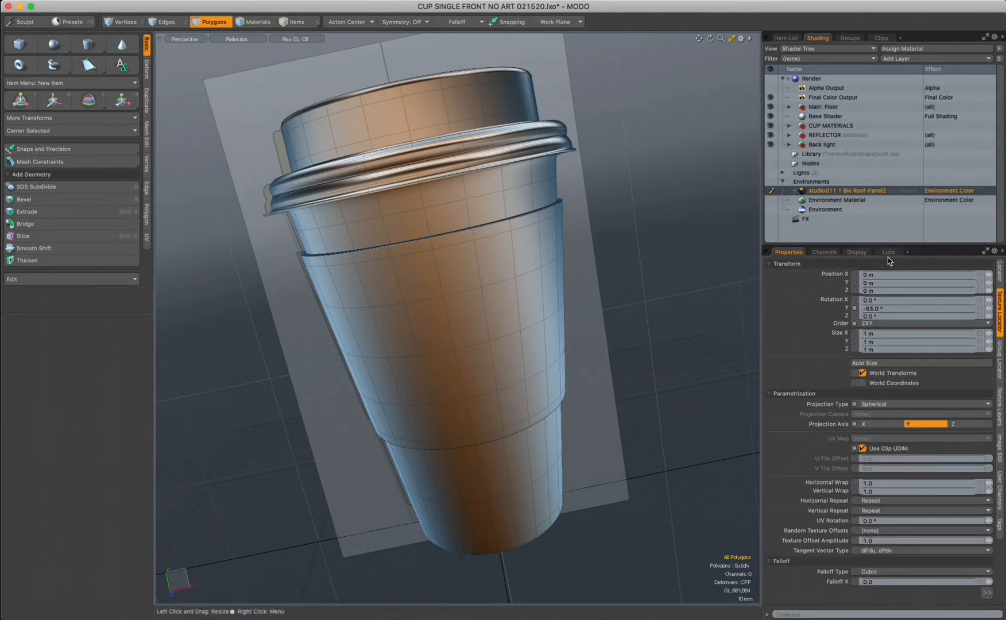
click(870, 483)
key(BackSpace)
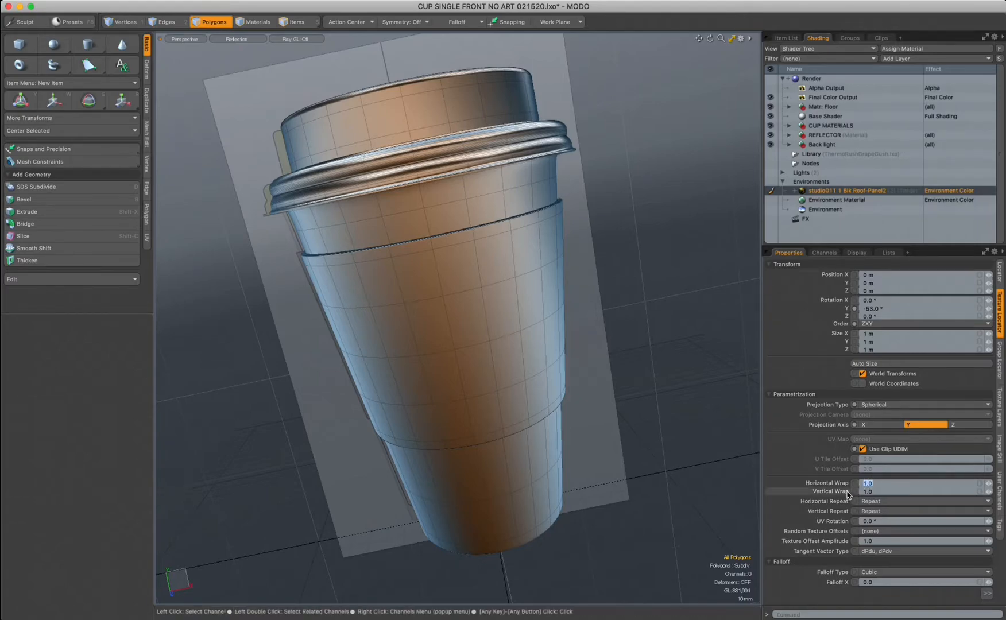
text(-1)
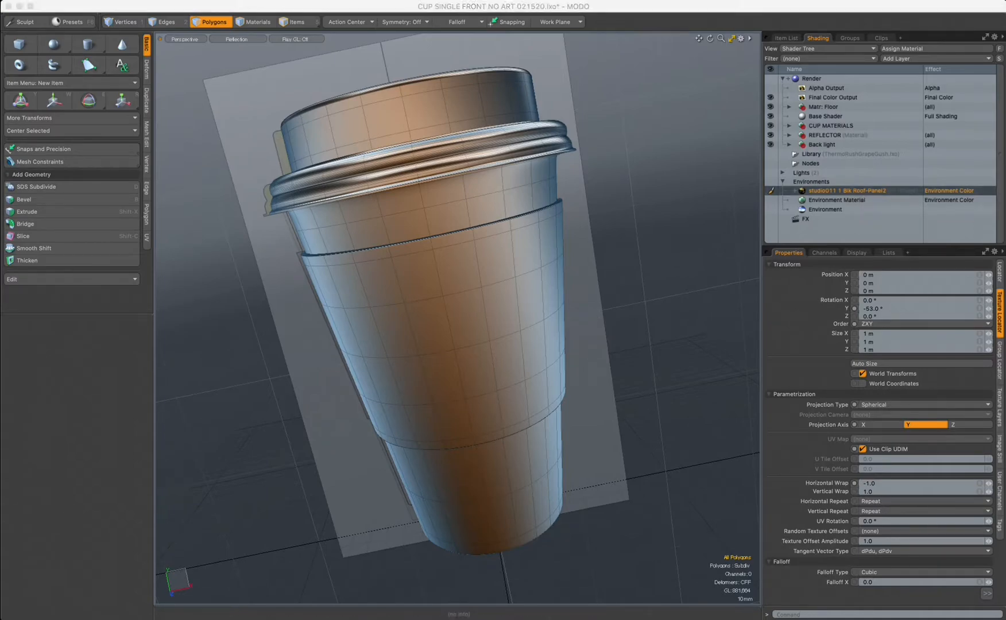
Collapse the Environments branch of the Shader Tree and hide the Backdrop Item in the Item List
click(783, 182)
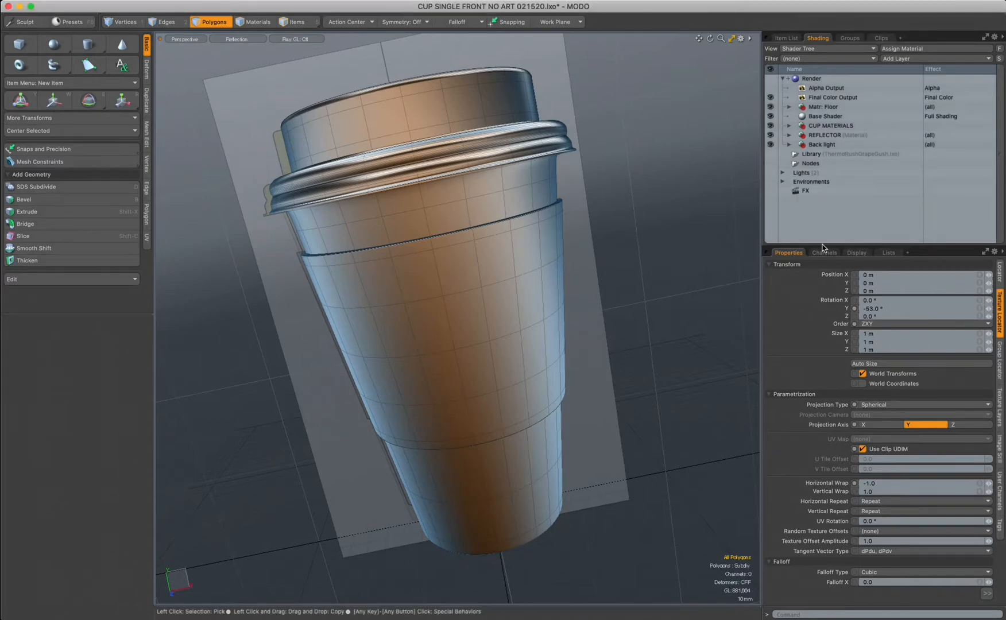
drag(823, 256, 823, 284)
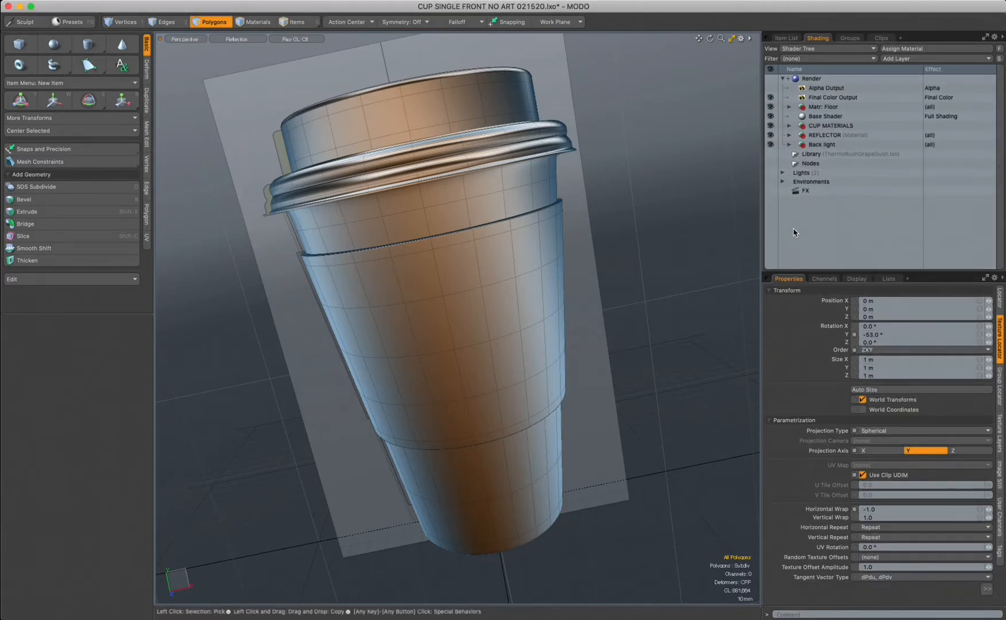
click(786, 38)
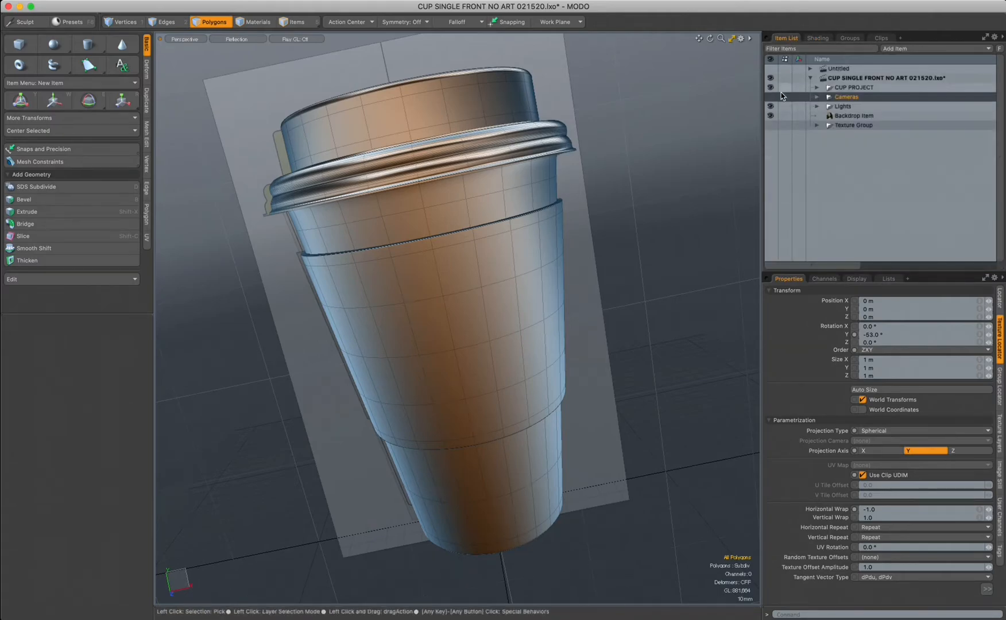
click(771, 117)
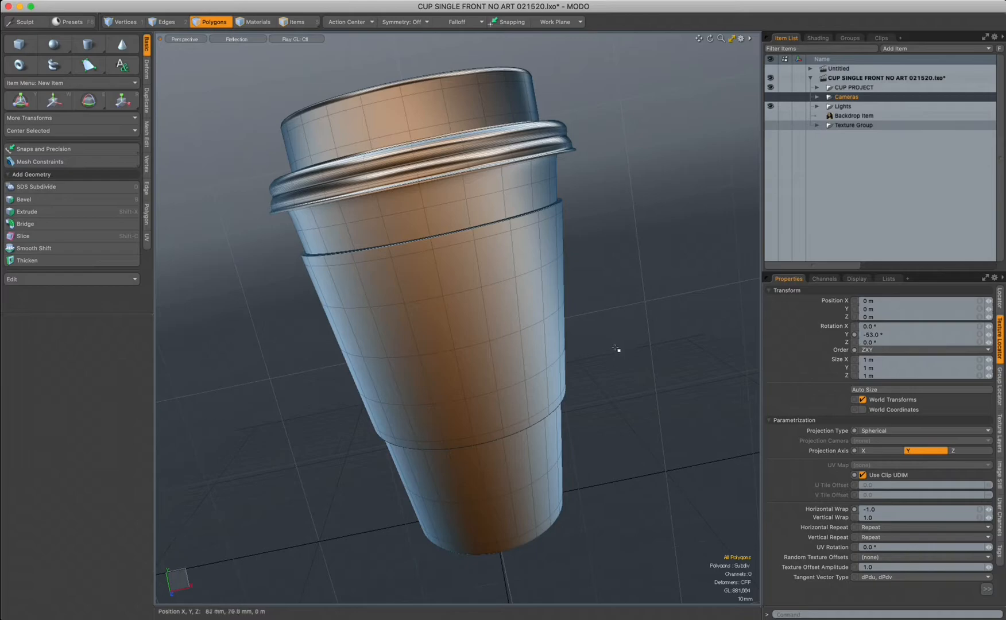
Switch the viewport to the top view and add a default plane as a new mesh item centred on the cup
ctrl+alt+drag(621, 360, 580, 368)
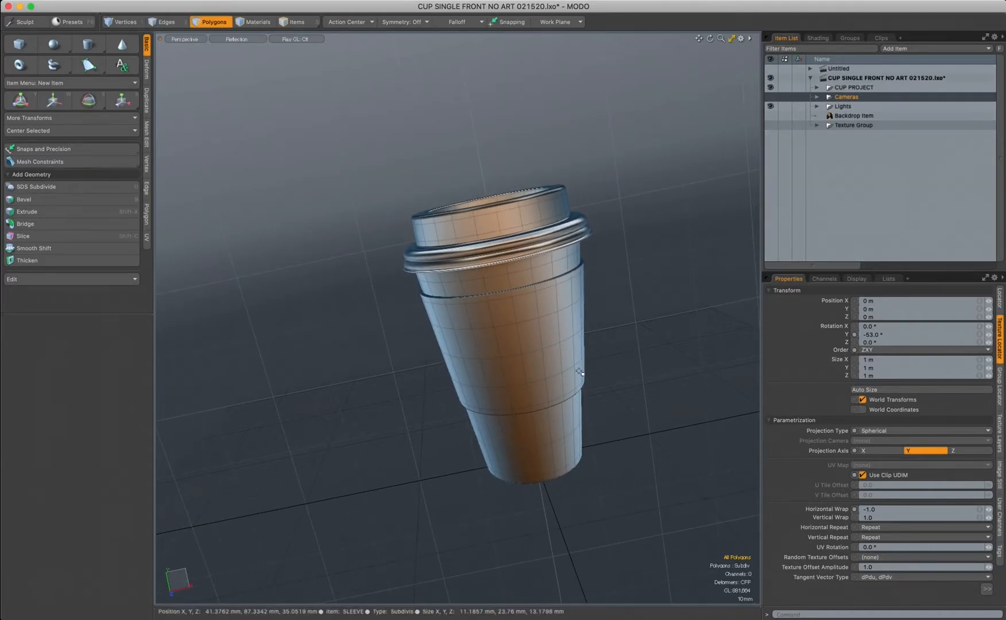
key(ctrl+space)
click(568, 318)
ctrl+alt+drag(565, 329, 543, 332)
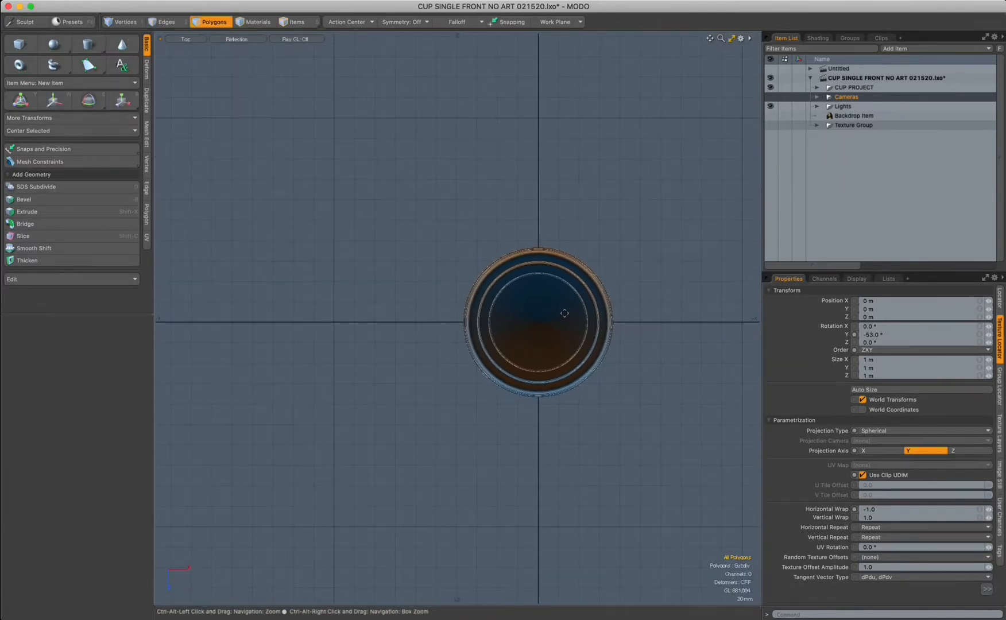
click(816, 88)
click(817, 88)
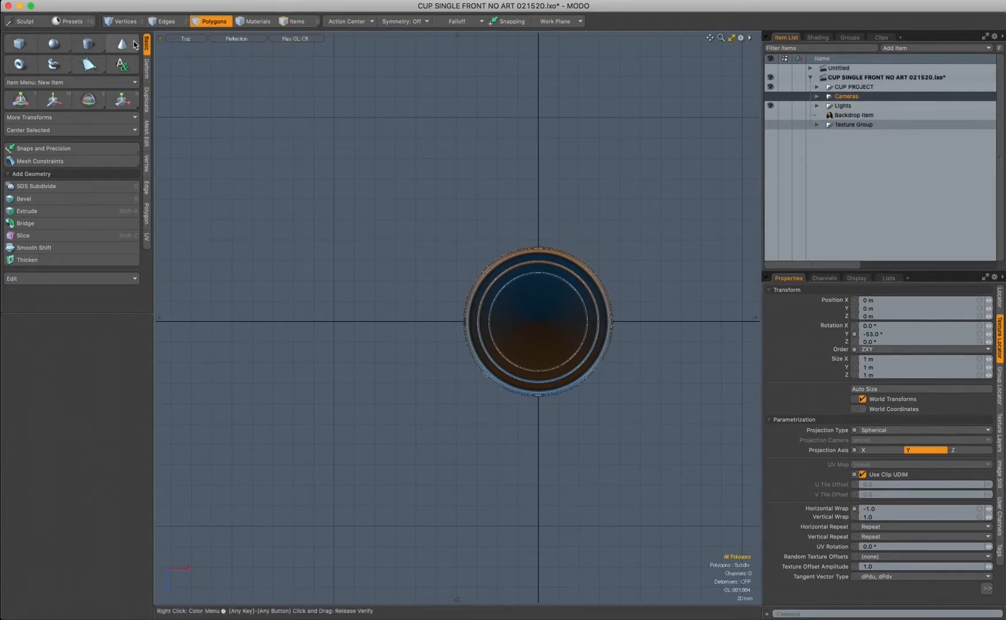
key(shift)
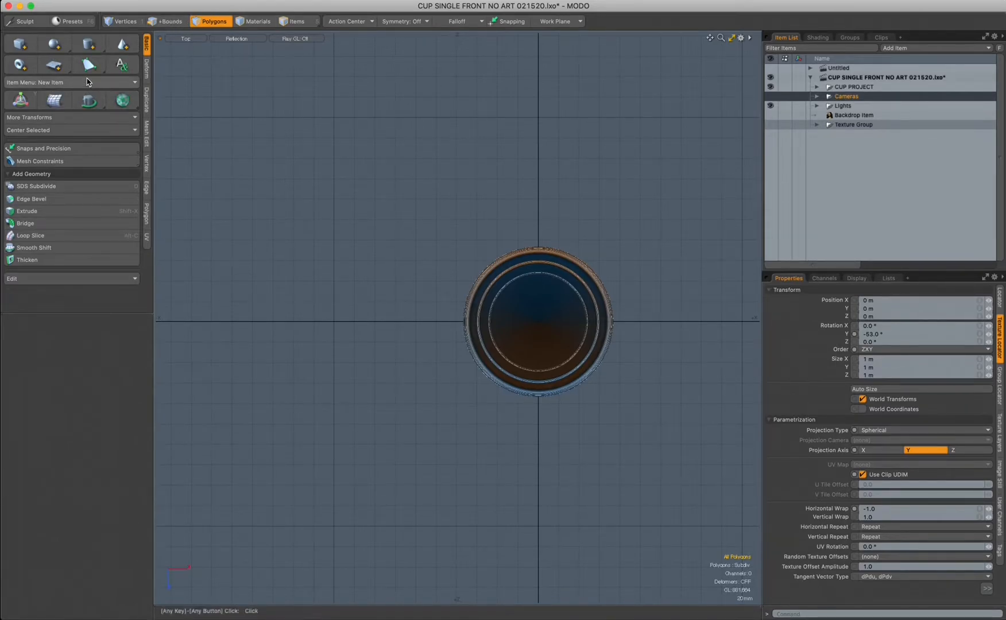
click(54, 67)
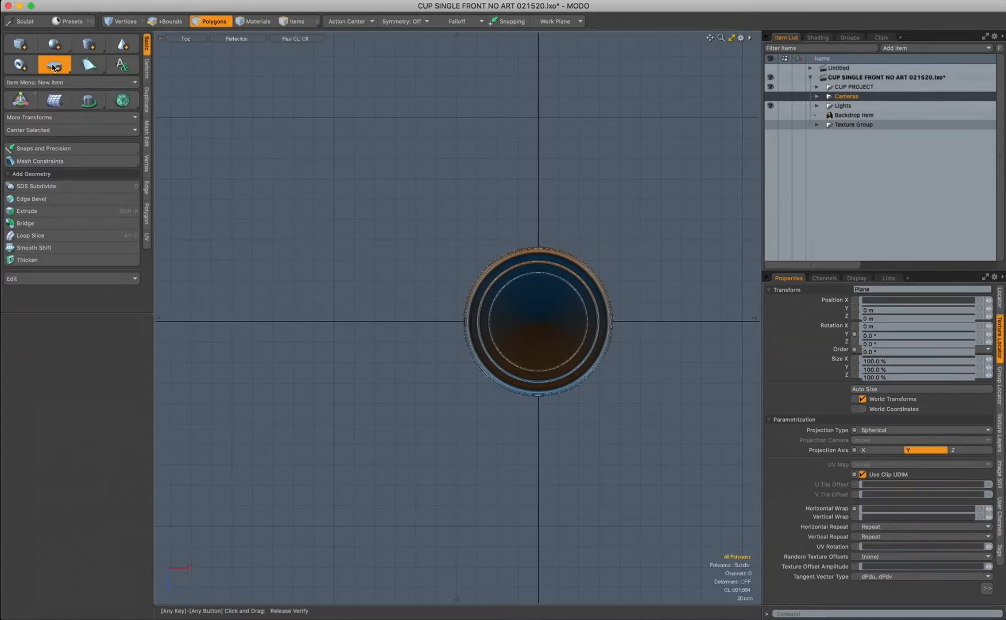
ctrl+alt+drag(606, 301, 521, 288)
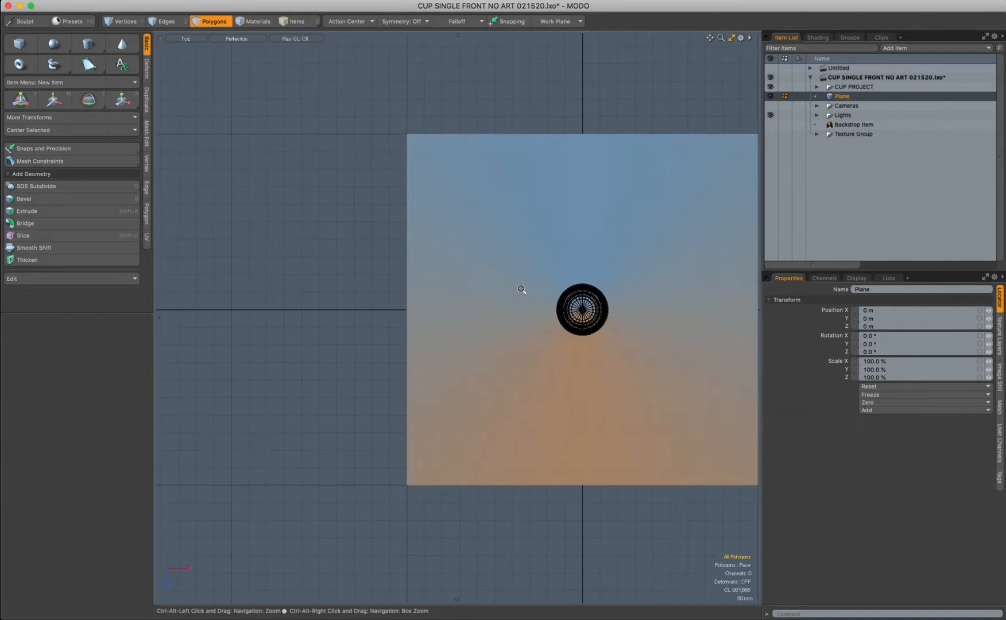
Switch the viewport to the right view and set its shading style to Wireframe
key(ctrl+space)
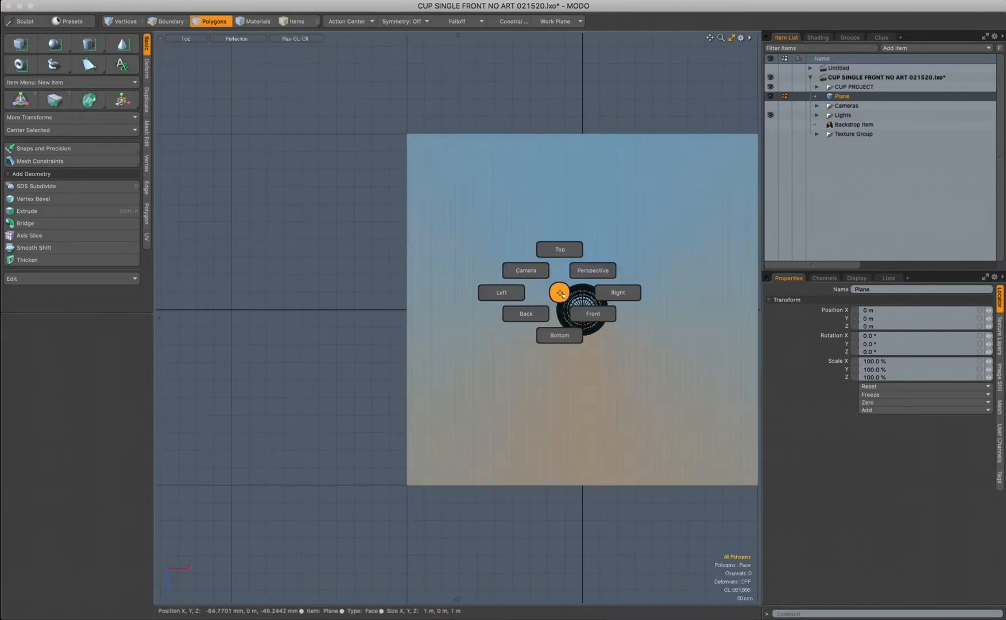
click(617, 299)
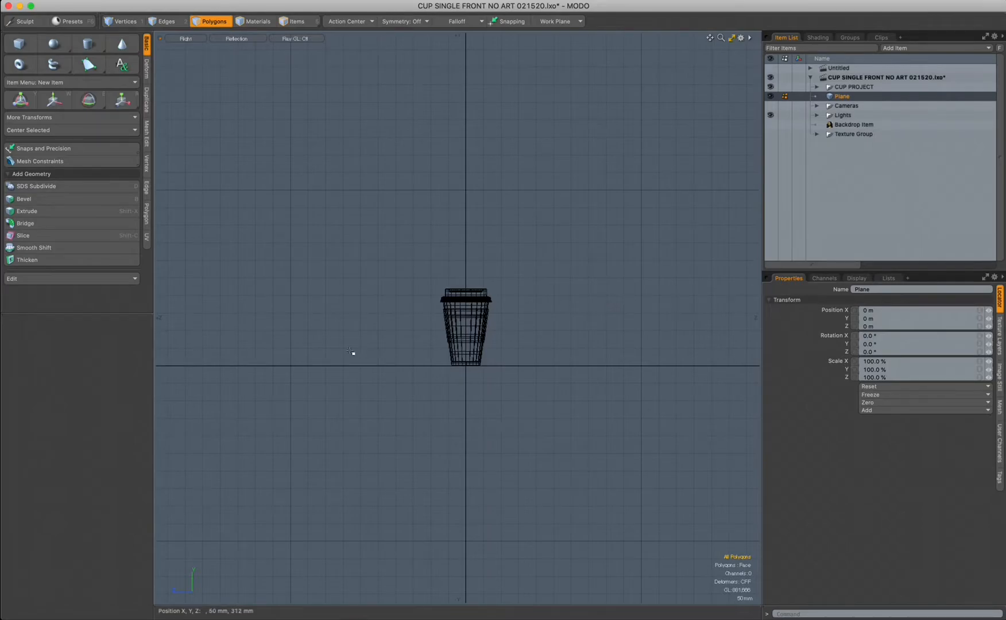
click(239, 39)
click(239, 37)
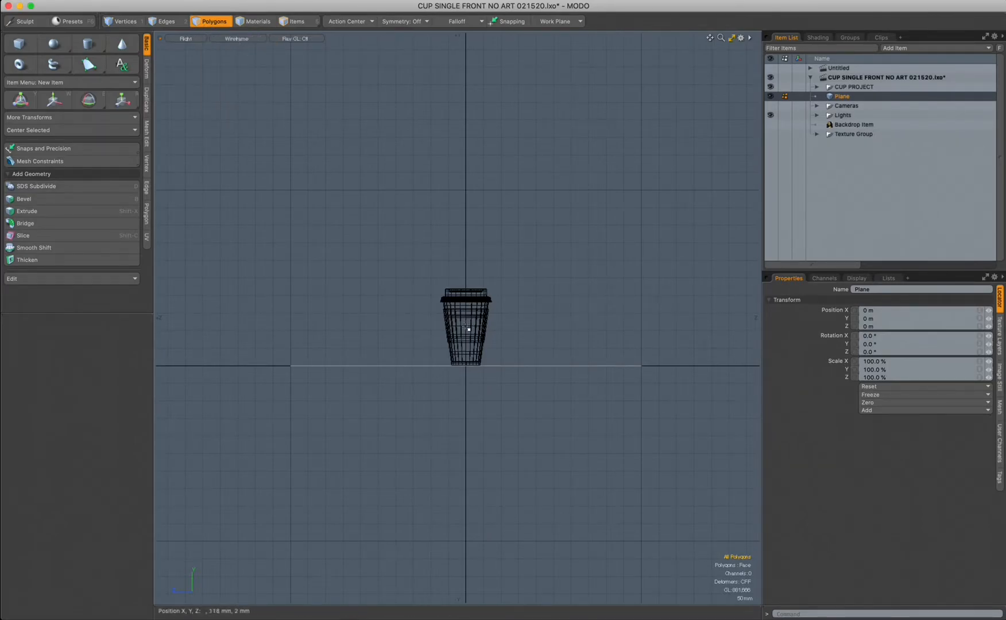
mouse_move(457, 345)
ctrl+alt+mouse_down()
mouse_move(464, 368)
mouse_move(656, 342)
mouse_move(447, 337)
ctrl+alt+mouse_up()
Scale the plane to 84% along X in the top view
key(ctrl+space)
click(516, 265)
ctrl+alt+drag(567, 287, 554, 326)
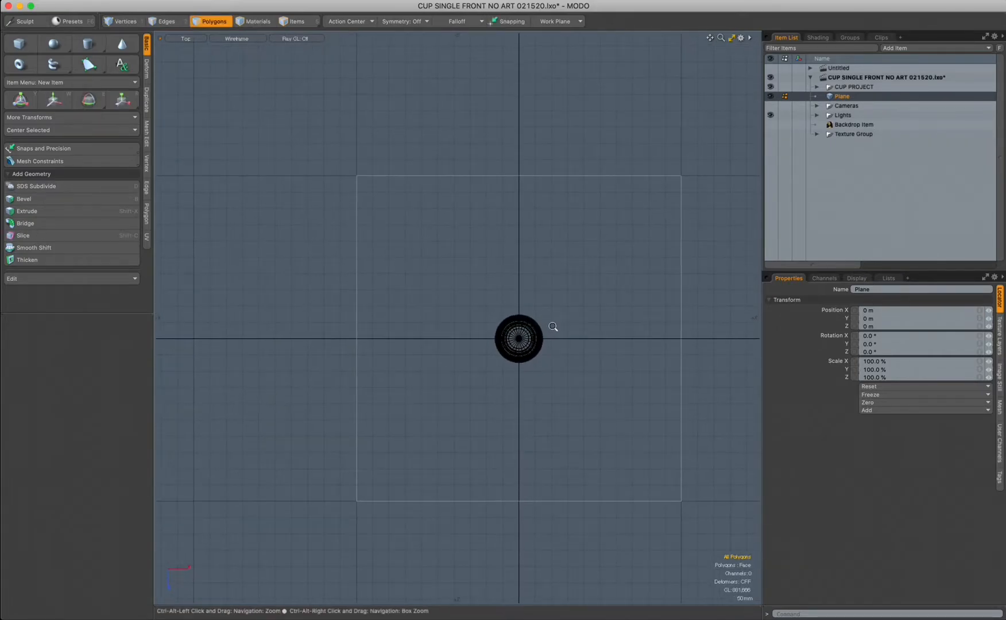
key(r)
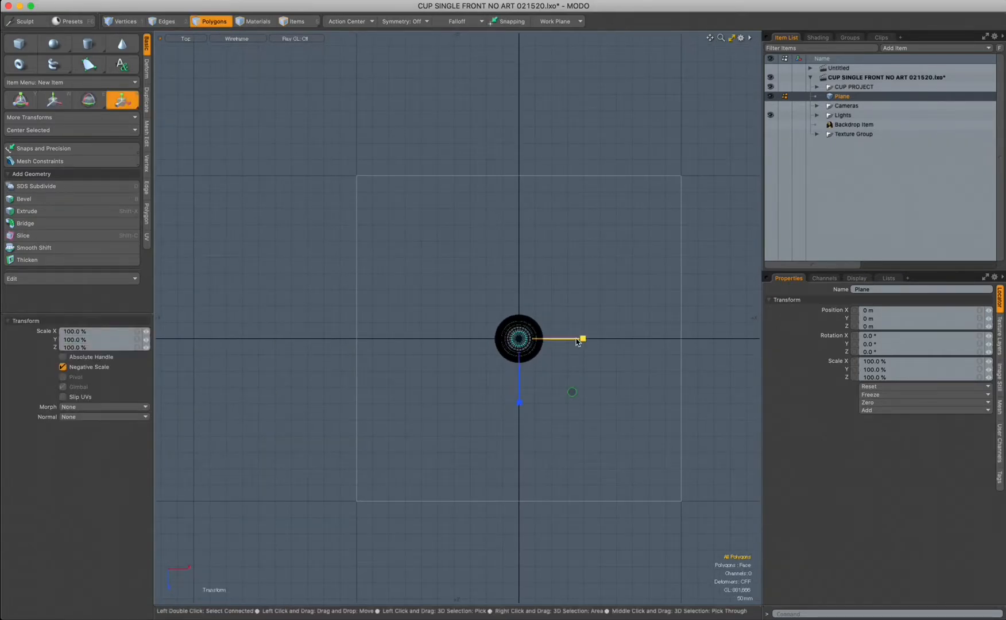
drag(583, 338, 572, 338)
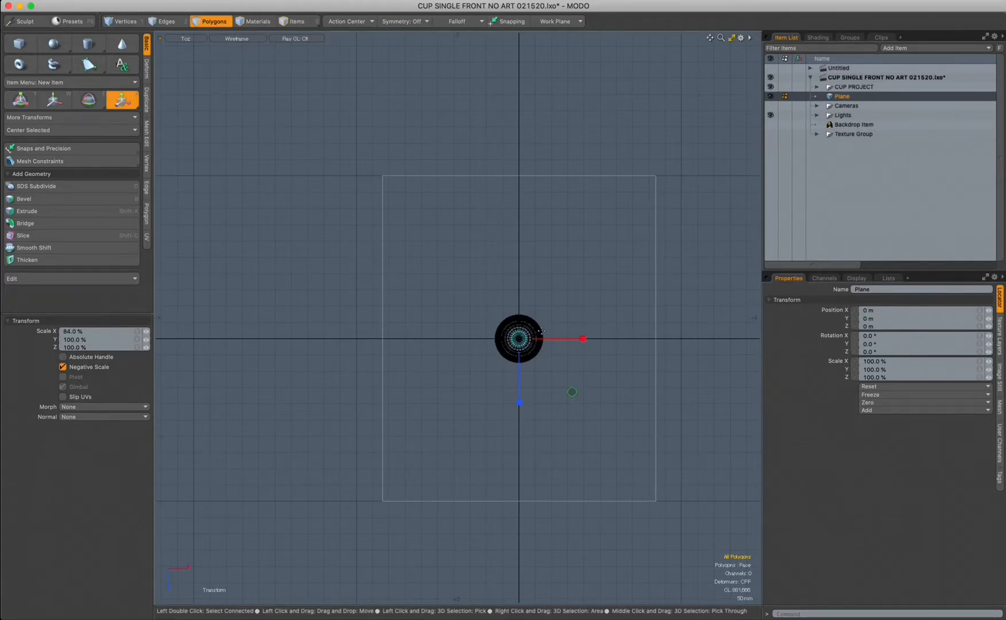
key(space)
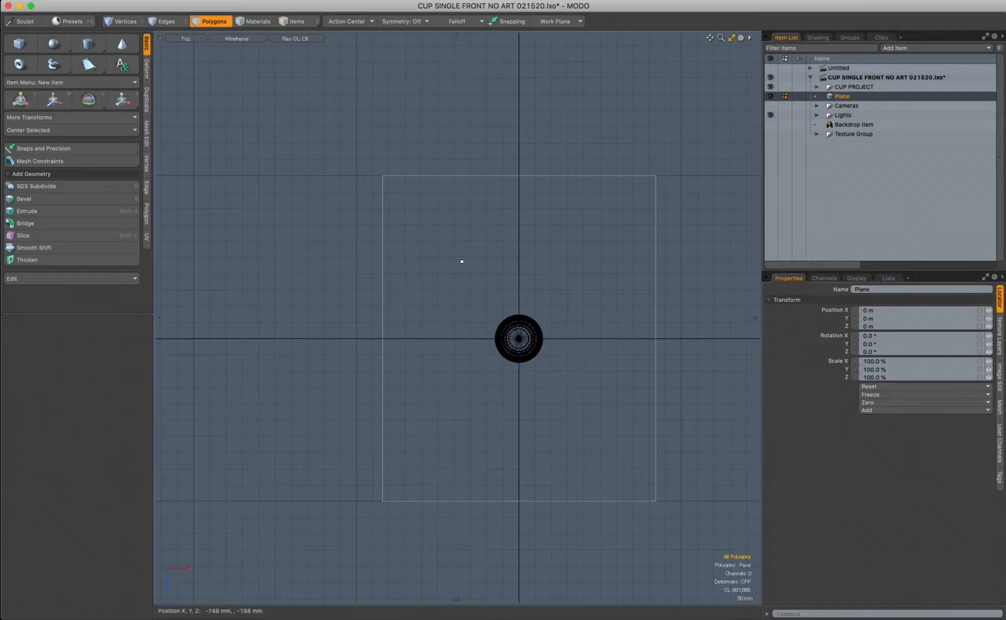
Duplicate the Plane item in the Item List
ctrl+alt+drag(555, 344, 468, 273)
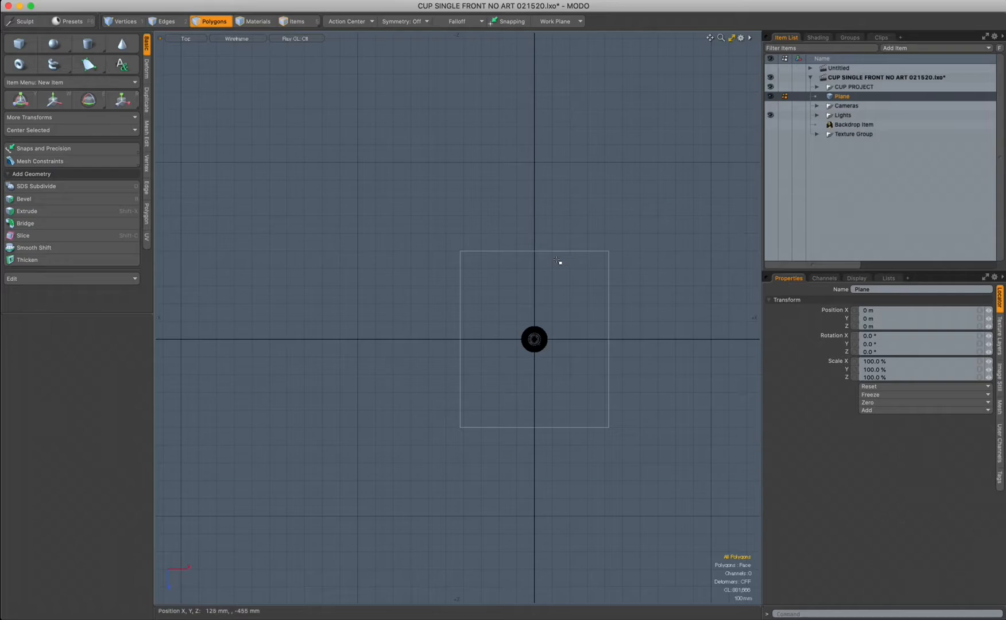
mouse_move(549, 307)
ctrl+alt+mouse_down()
mouse_move(607, 302)
mouse_move(552, 296)
ctrl+alt+mouse_up()
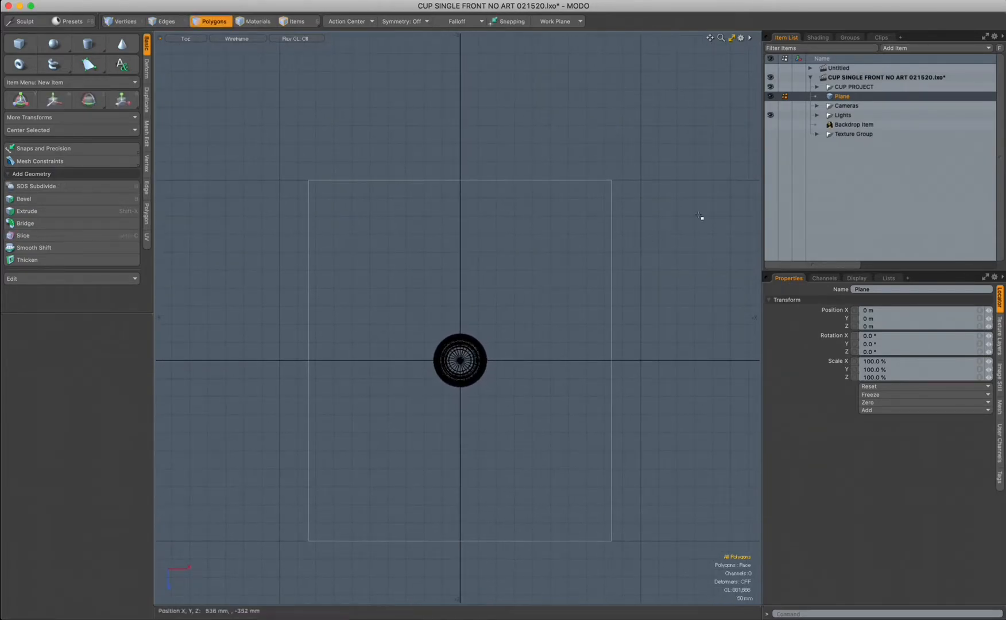
right_click(841, 101)
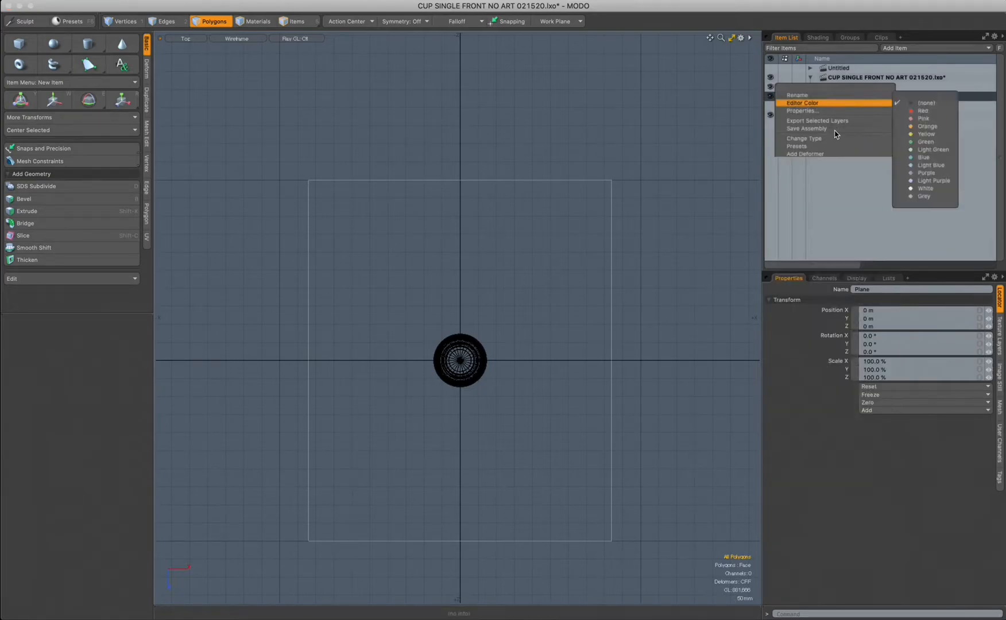
click(833, 278)
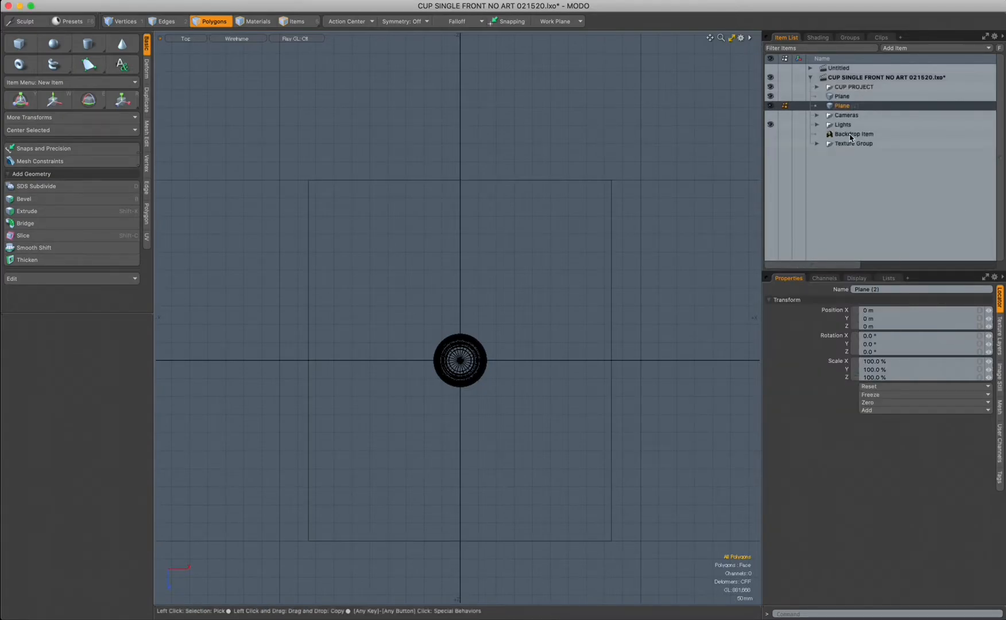
Rename the original Plane item as FLOOR
click(840, 97)
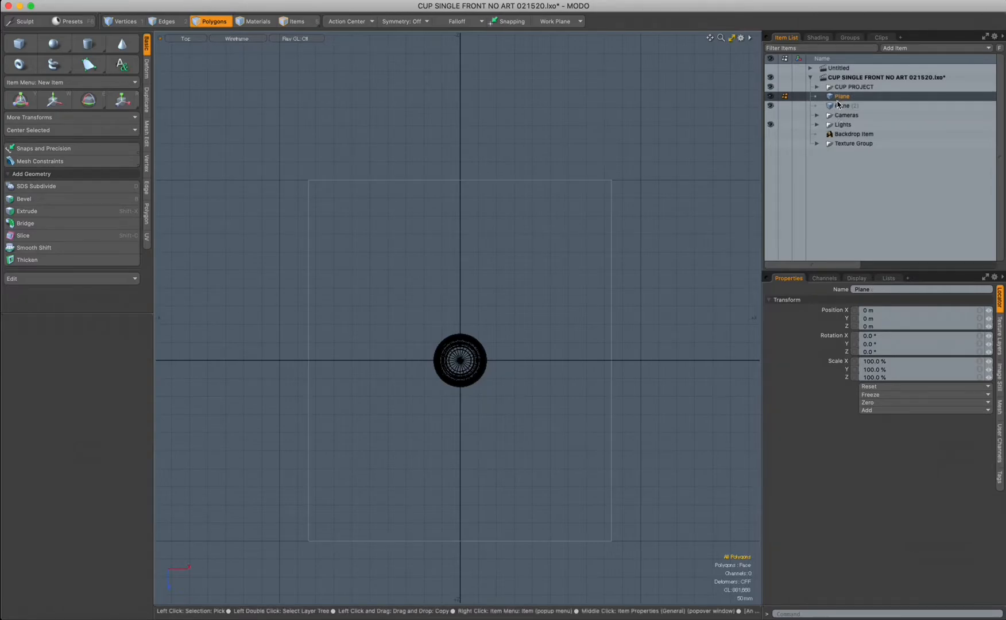
click(840, 101)
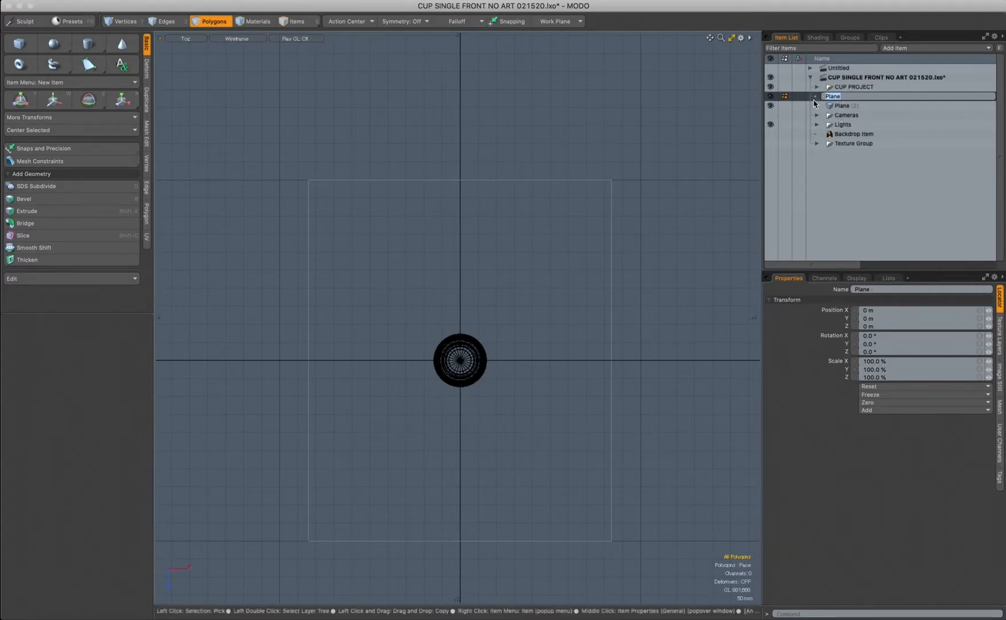
text(P)
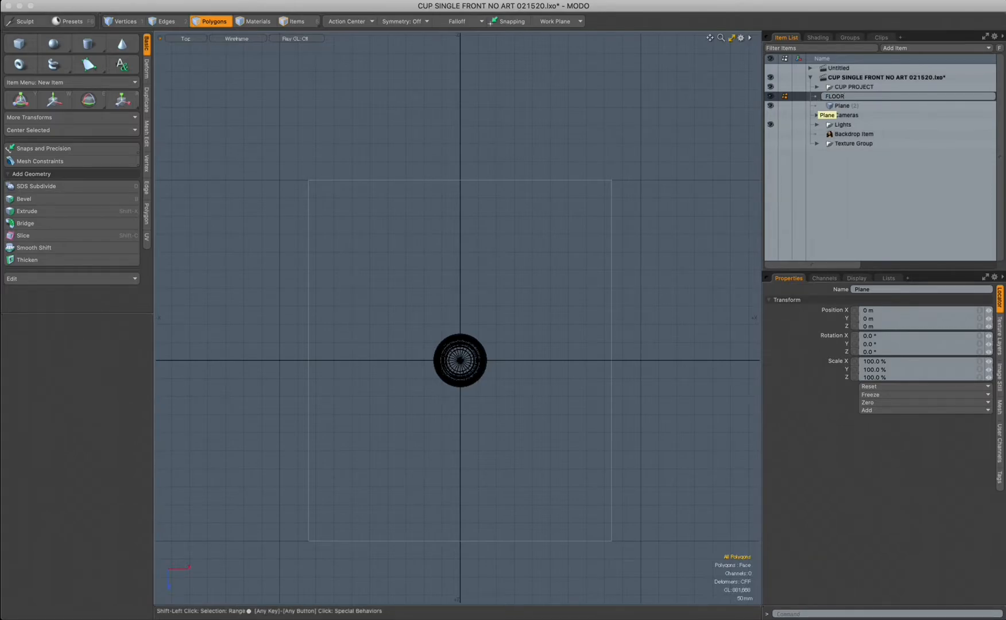
text(LOOR)
key(Return)
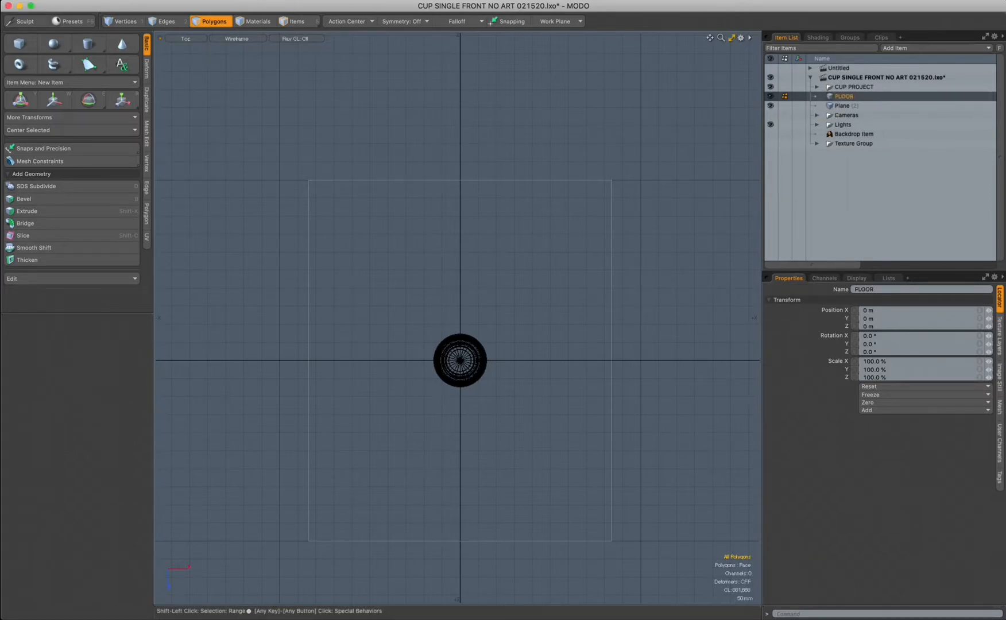
Rename the duplicated plane item as BACKWALL
click(842, 106)
key(shift)
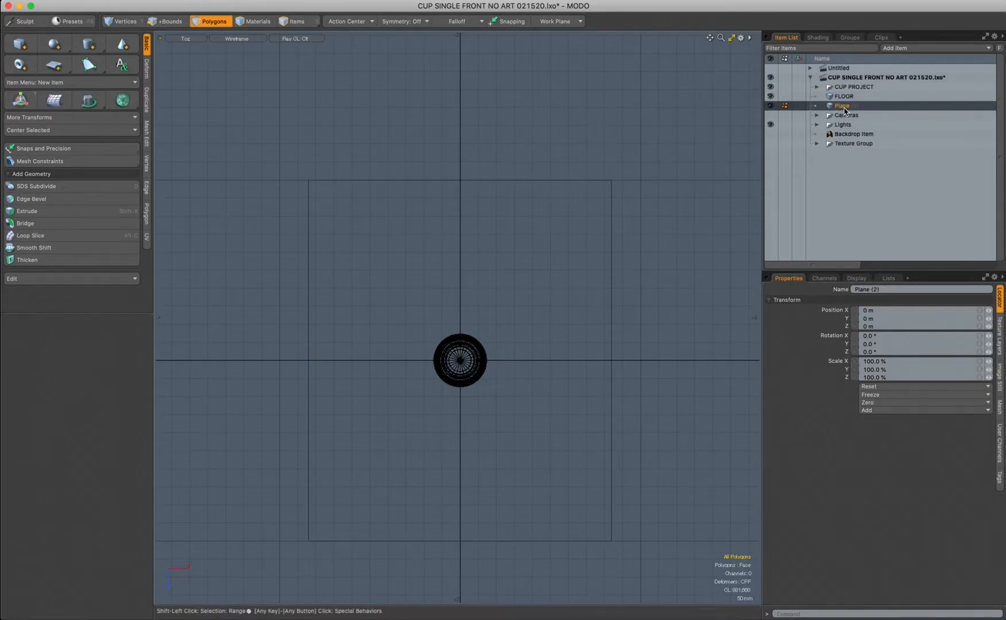
click(845, 107)
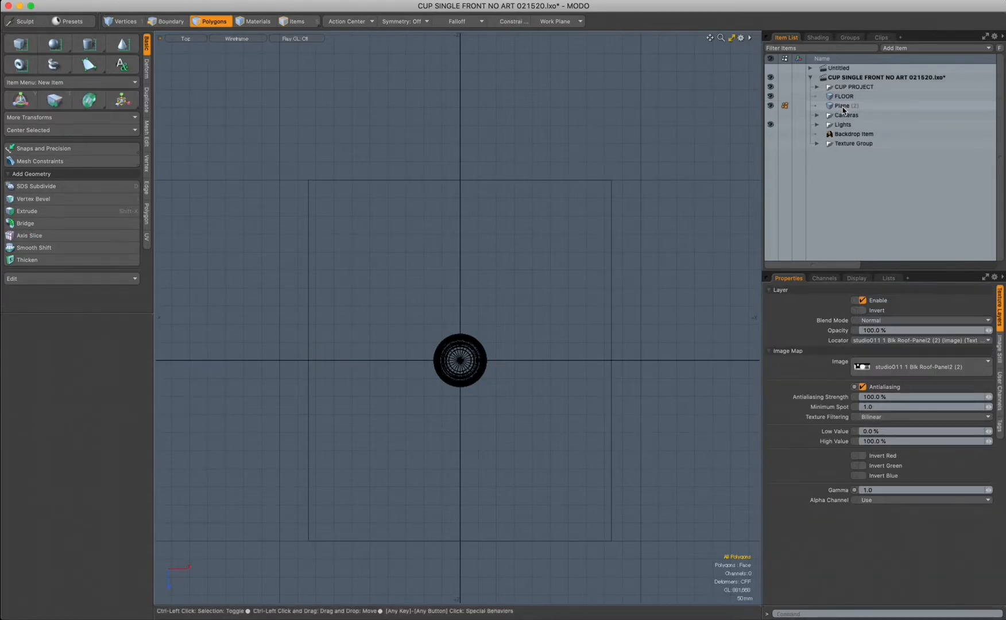
right_click(845, 108)
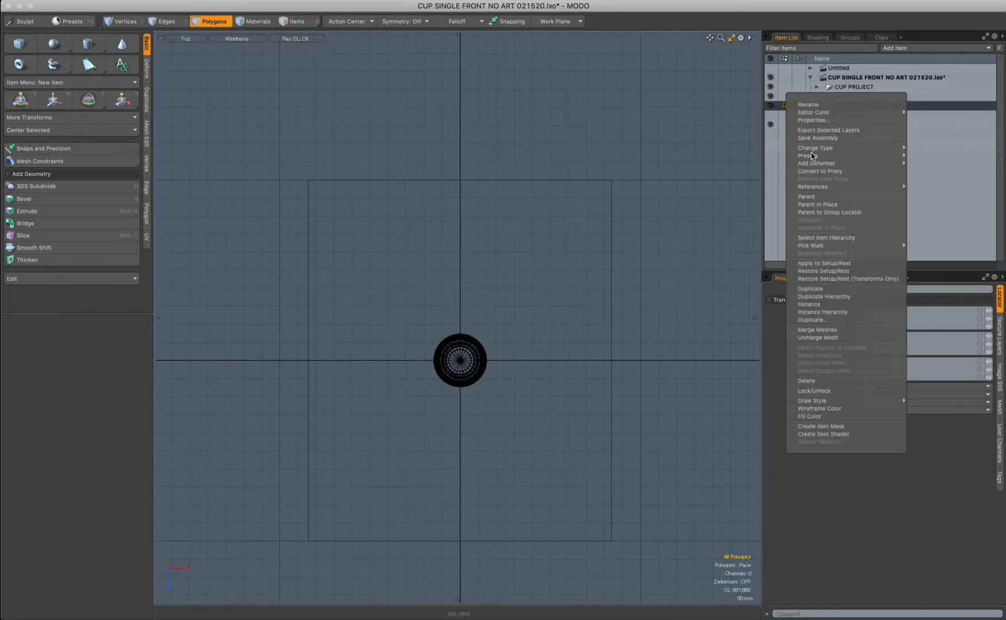
click(810, 174)
right_click(813, 140)
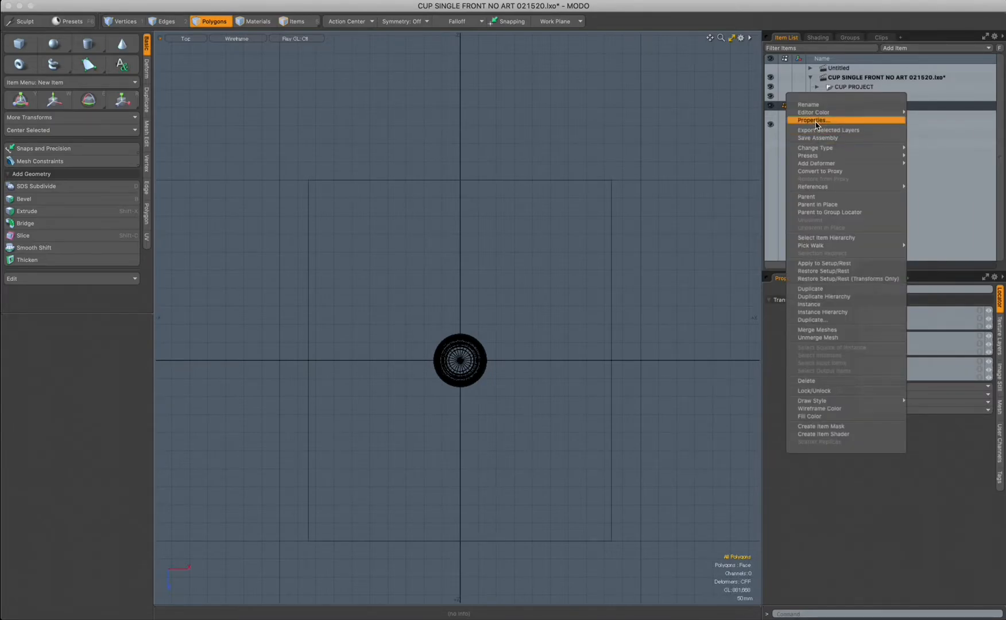
click(813, 105)
text(BACKWALL)
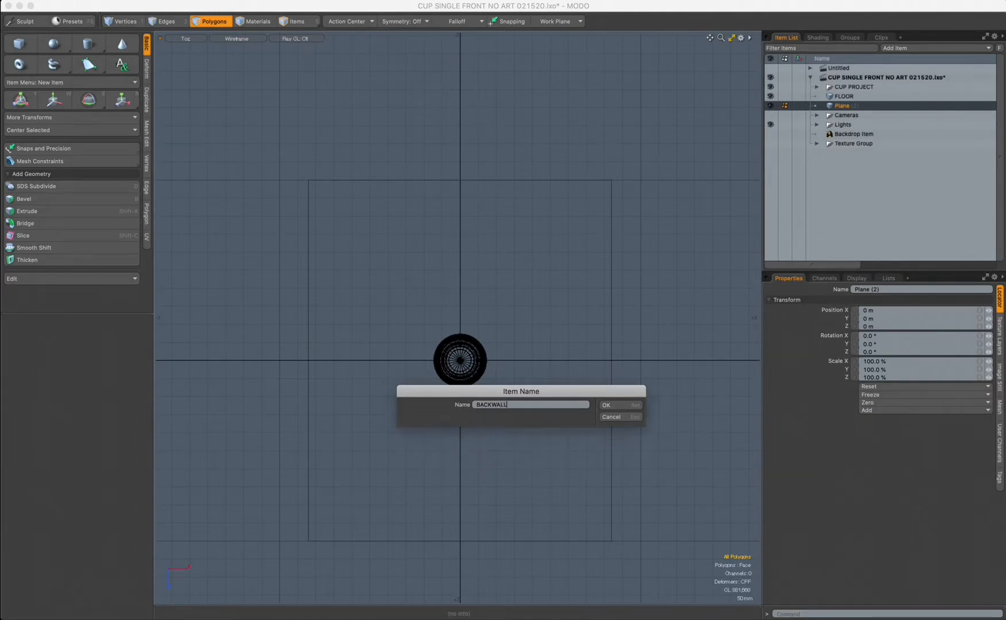
key(Return)
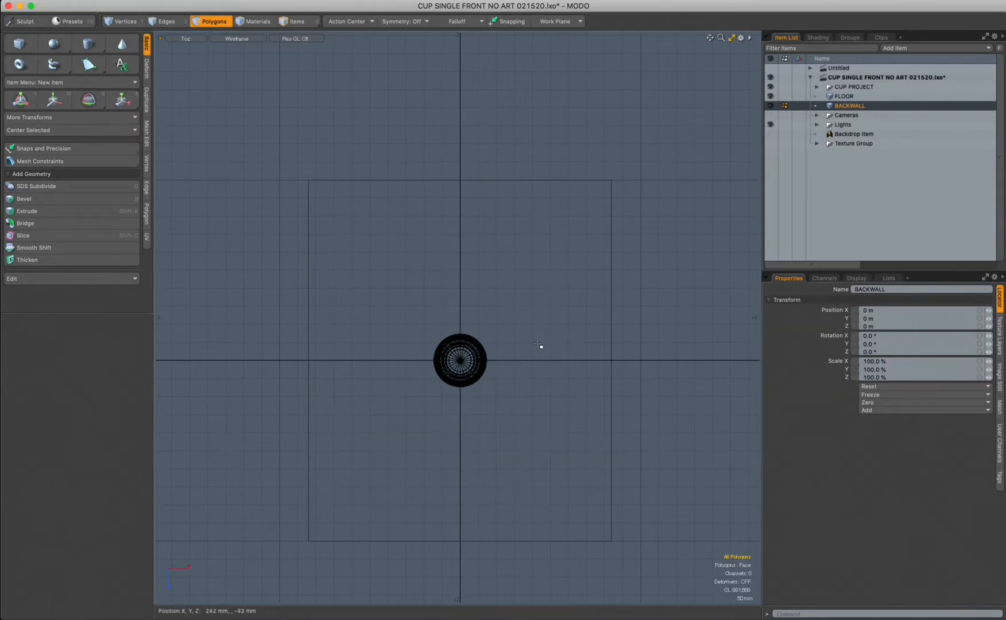
Rotate the BACKWALL plane 90° about the X axis in the right view so it stands upright
key(ctrl+space)
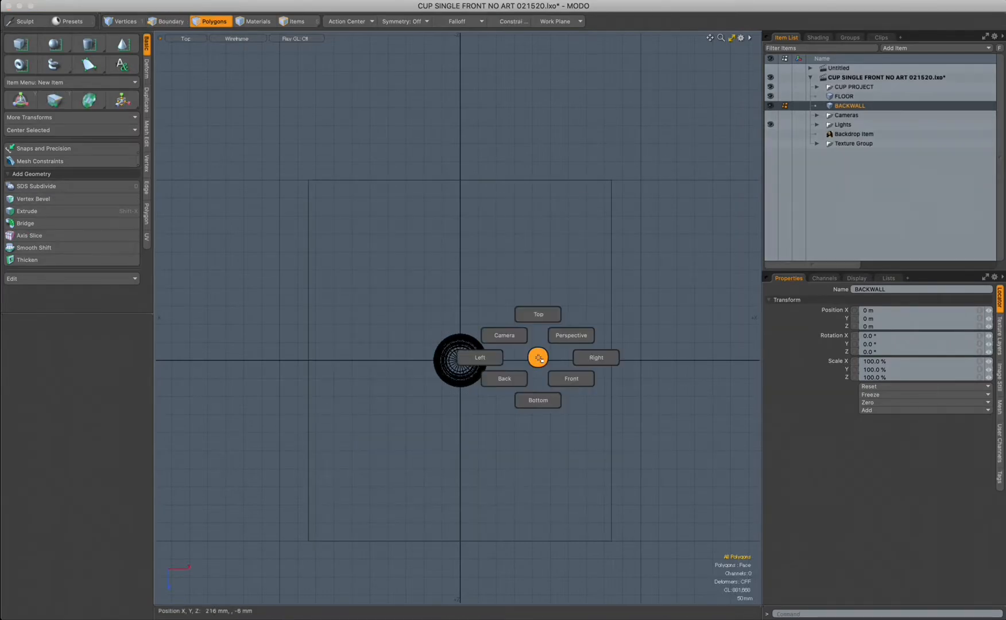
click(593, 361)
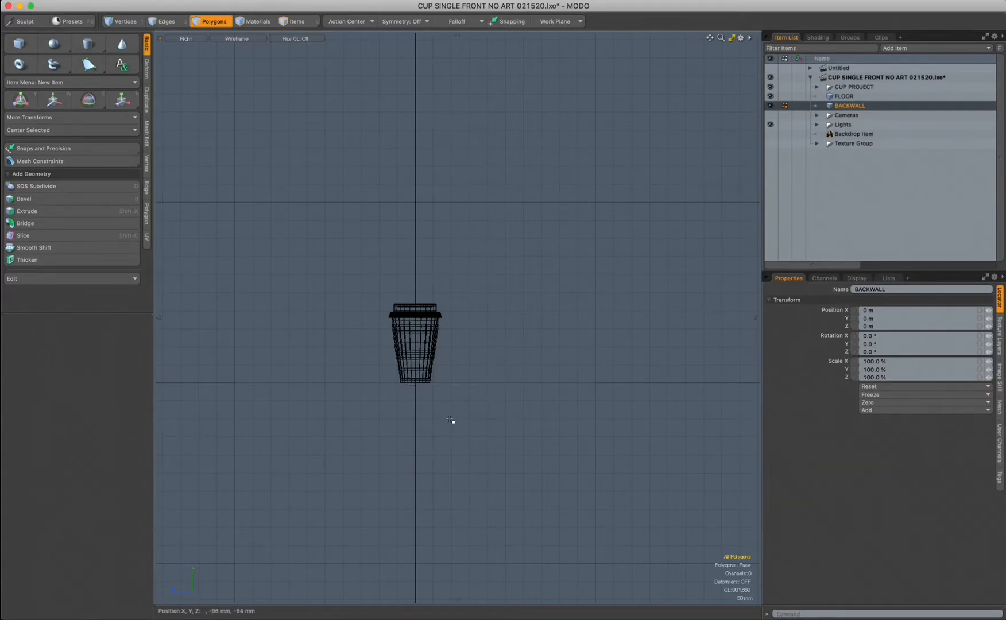
key(e)
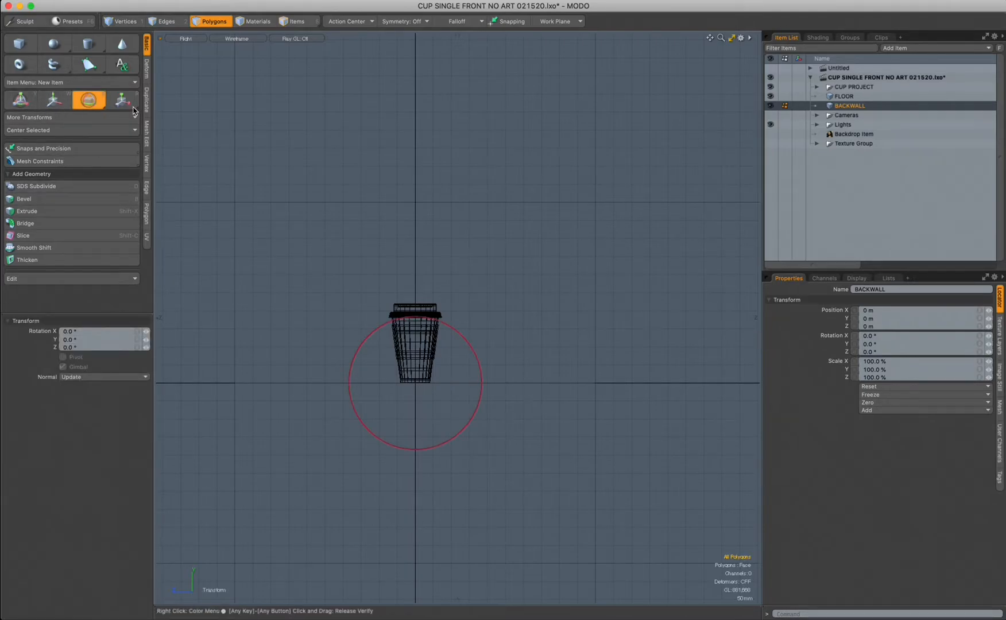
drag(477, 363, 433, 321)
click(71, 331)
text(9)
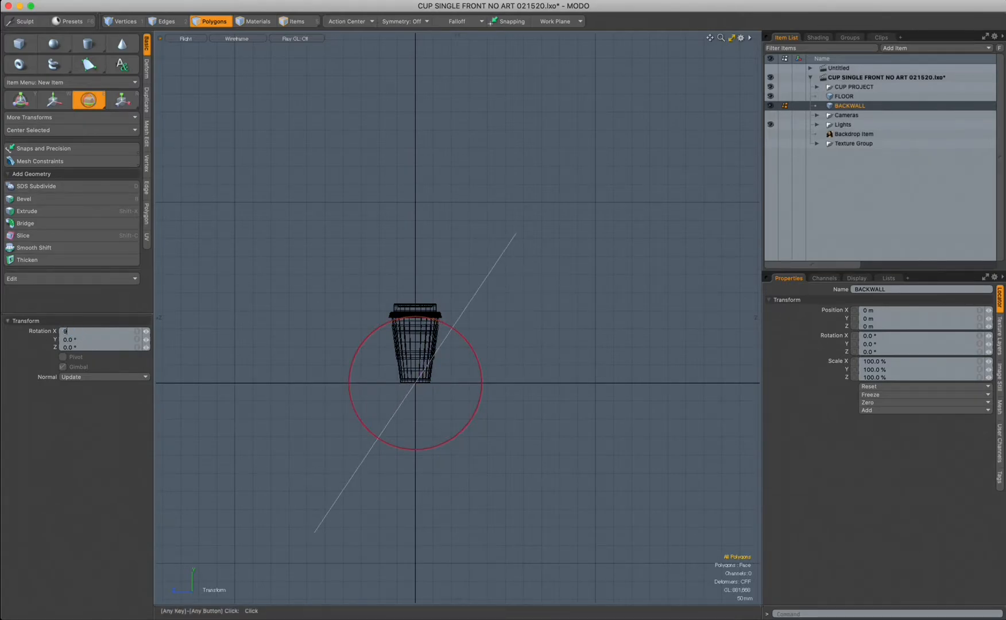
key(Return)
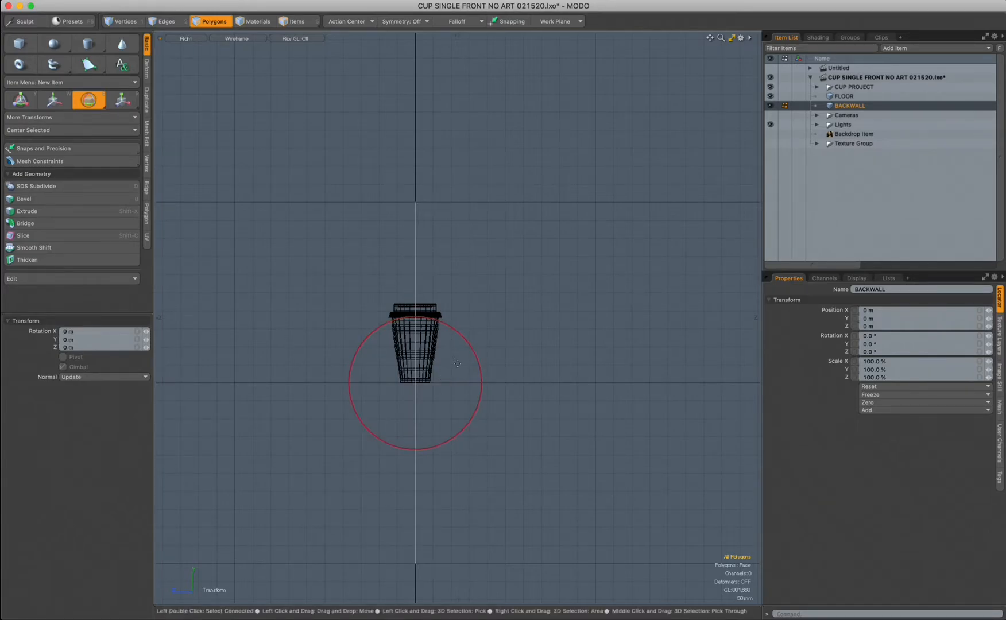
Move the BACKWALL plane -500 mm along Z behind the cup and inspect it in the perspective view
key(w)
drag(362, 331, 543, 330)
key(ctrl+space)
click(559, 337)
alt+drag(532, 332, 373, 330)
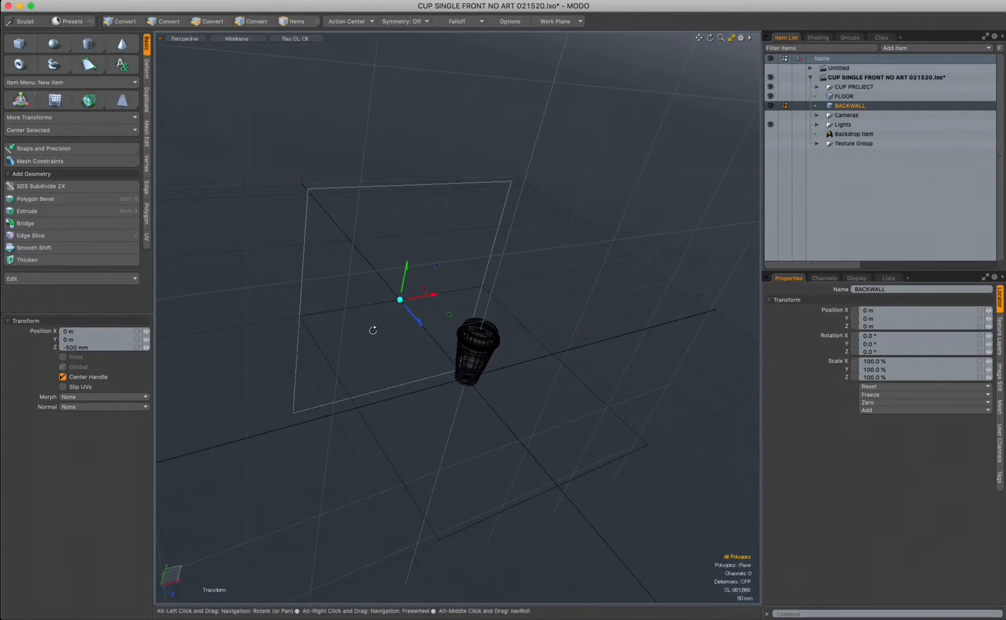
Raise the BACKWALL plane about 454 mm along Y in the right view
key(ctrl+space)
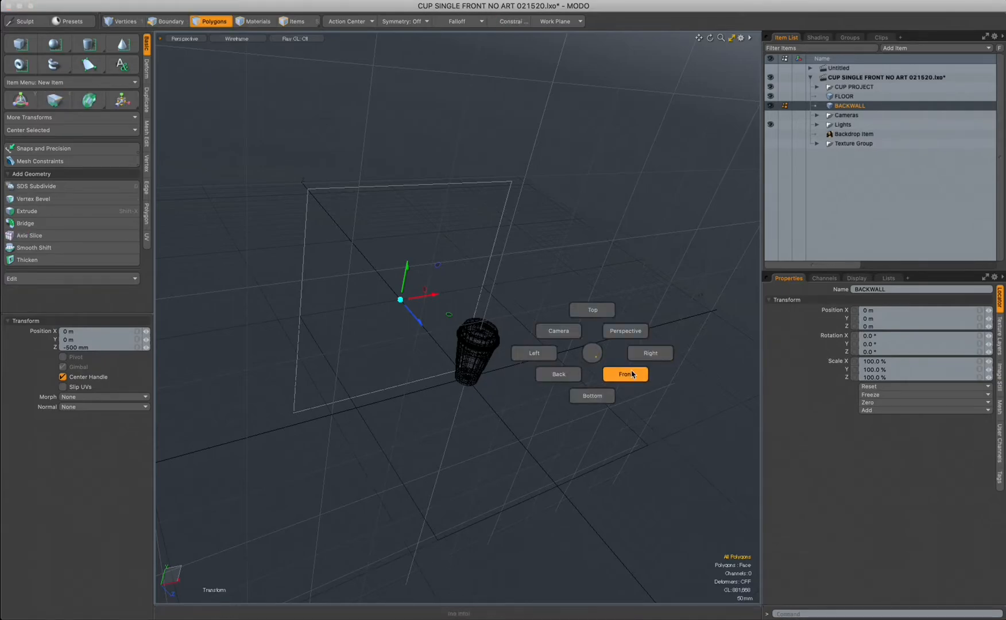
click(626, 375)
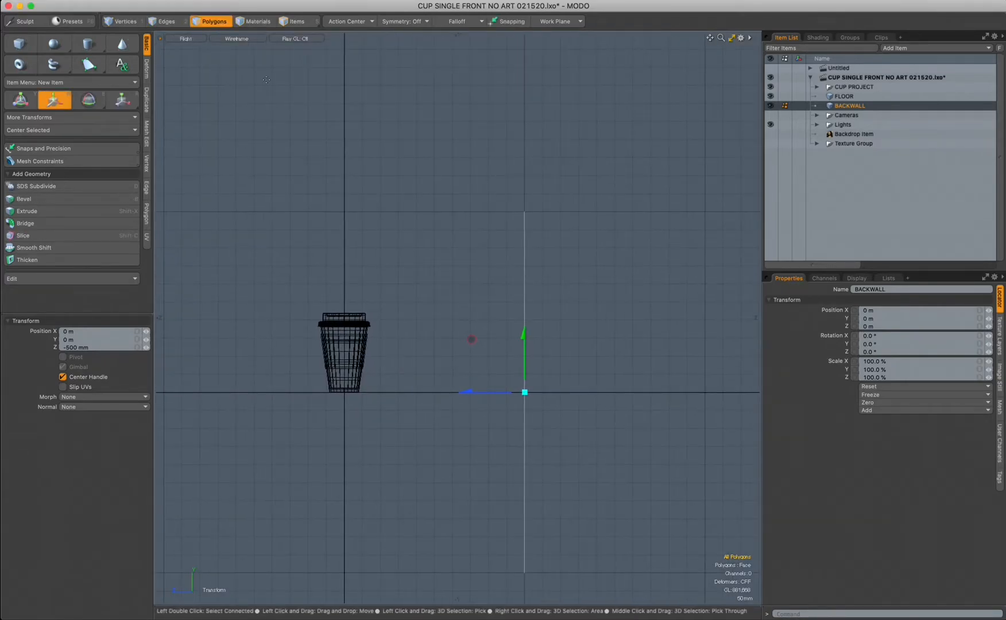
alt+shift+drag(458, 356, 540, 353)
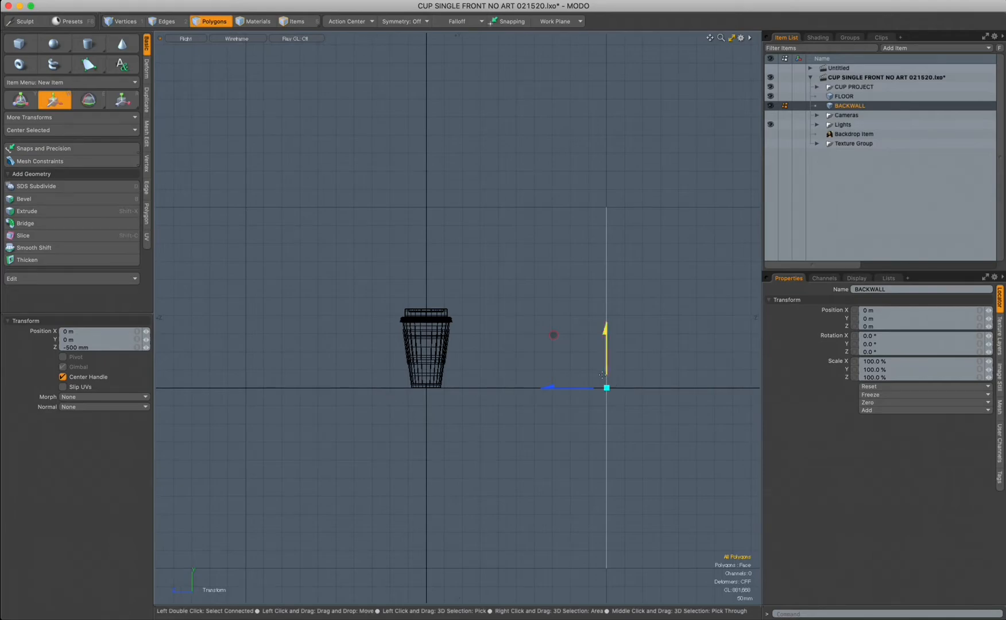
drag(605, 379, 605, 215)
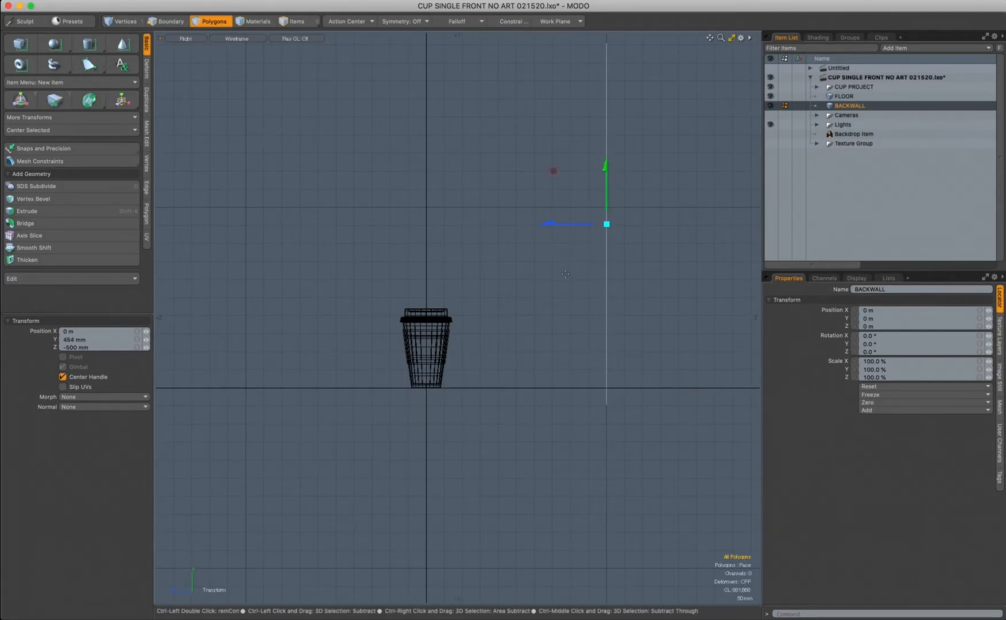
Select the FLOOR plane together with BACKWALL and show the perspective view in Reflection shading
key(ctrl+space)
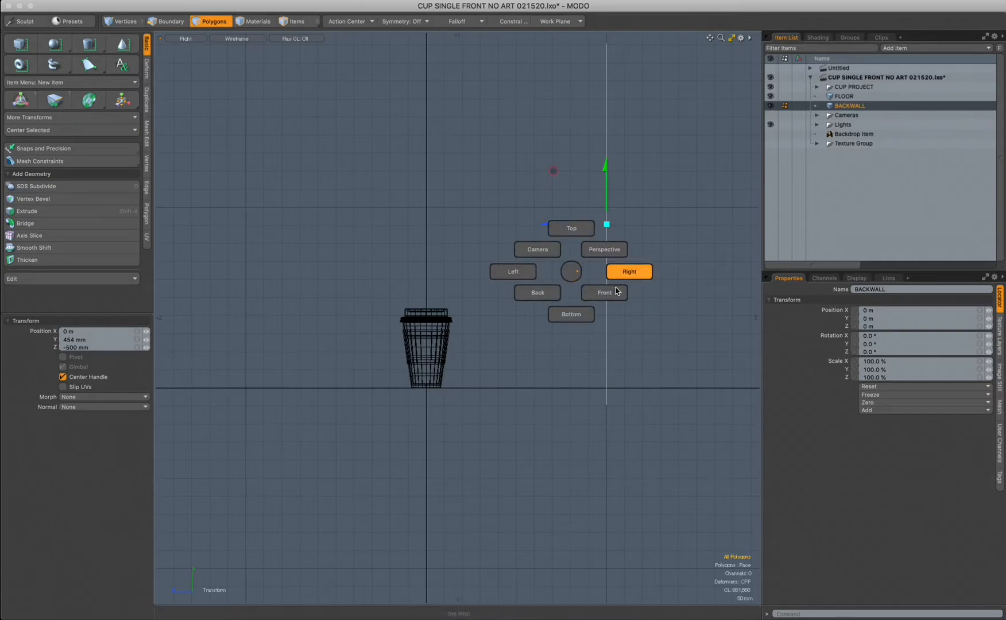
click(606, 253)
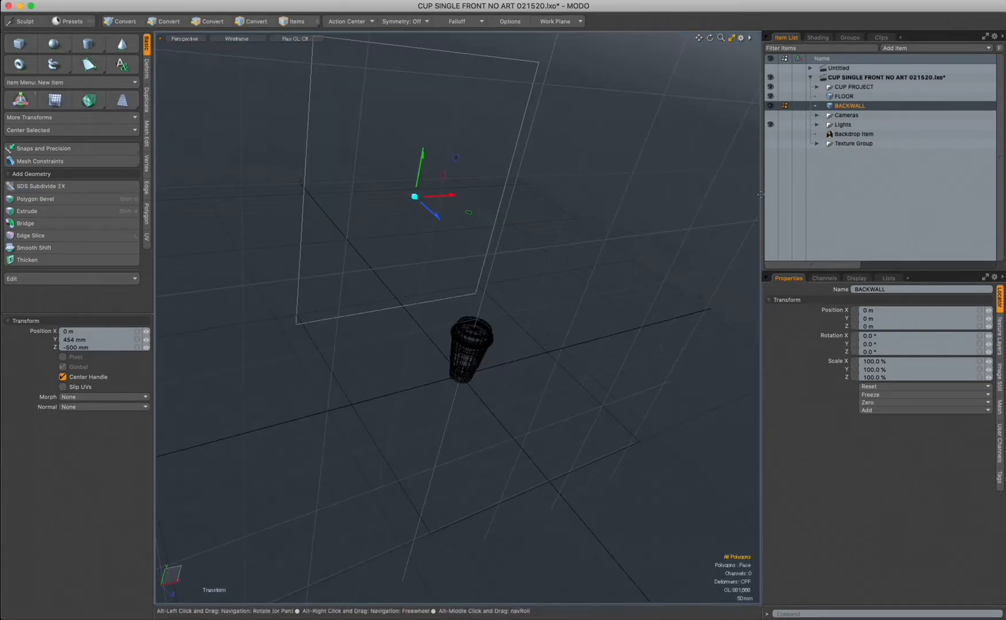
ctrl+click(844, 96)
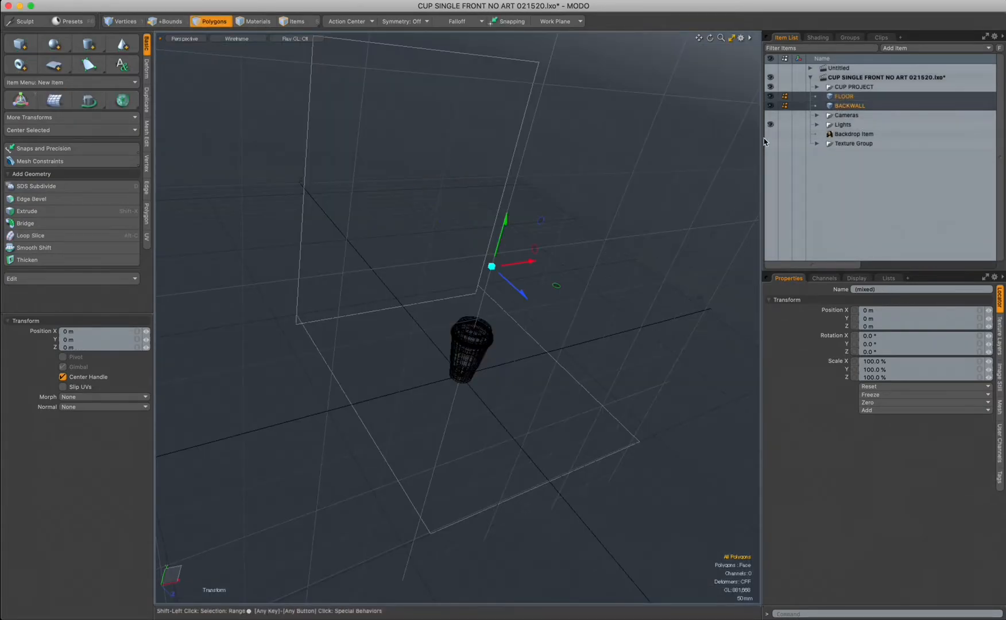
click(237, 38)
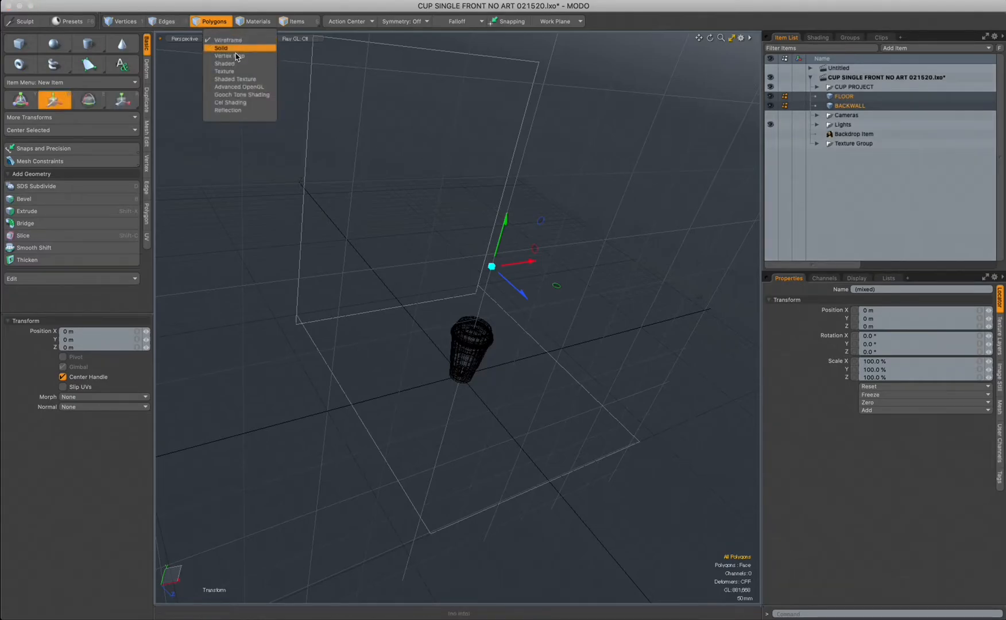
click(239, 113)
alt+drag(489, 379, 534, 282)
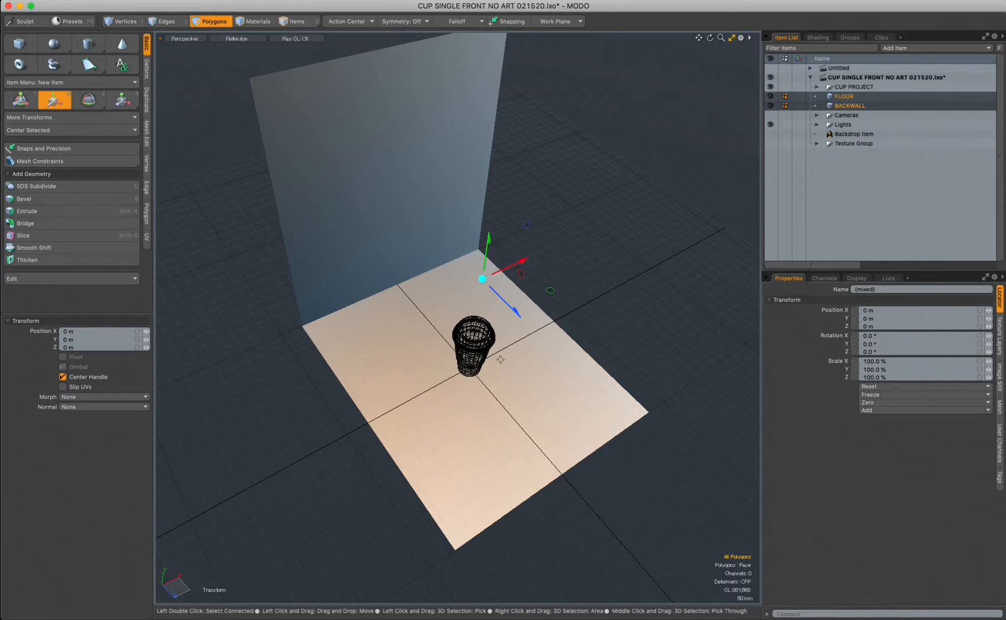
alt+drag(521, 386, 476, 366)
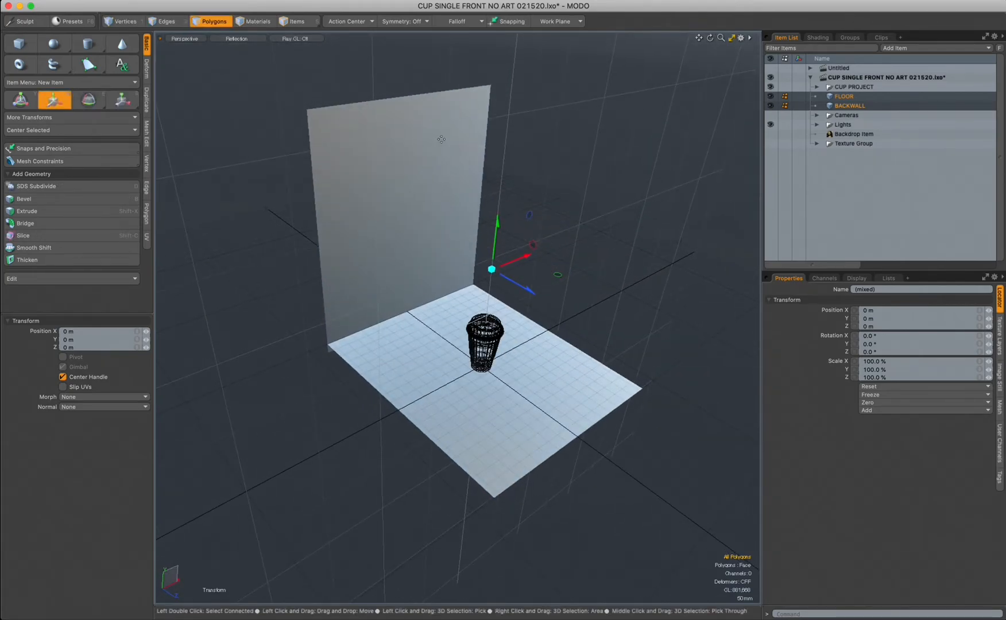
key(space)
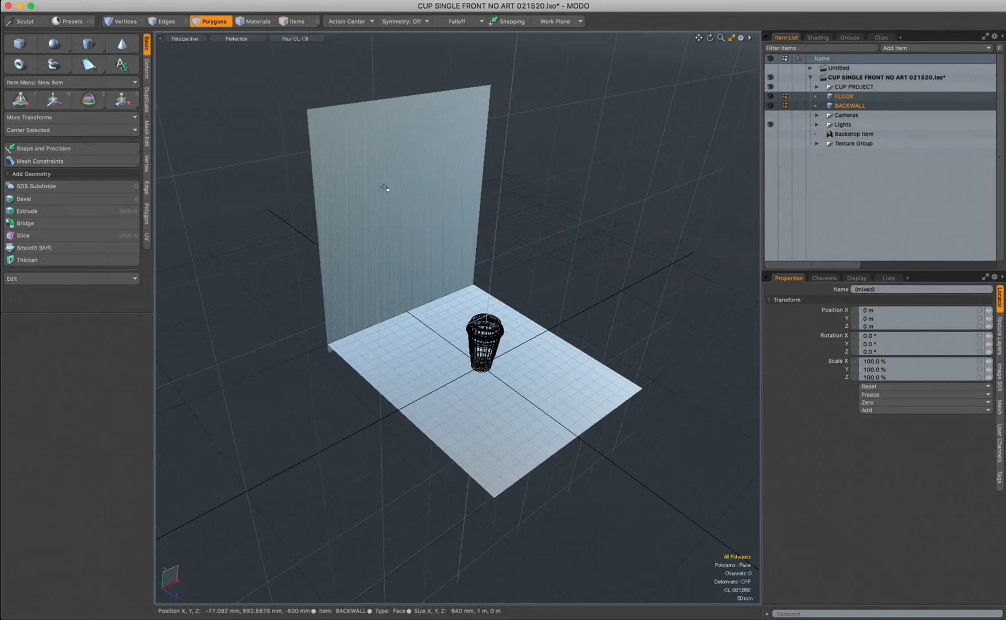
Slice the back wall polygon vertically down its centre in the front view, from about 1.016 m to -172 mm in Y
key(ctrl+space)
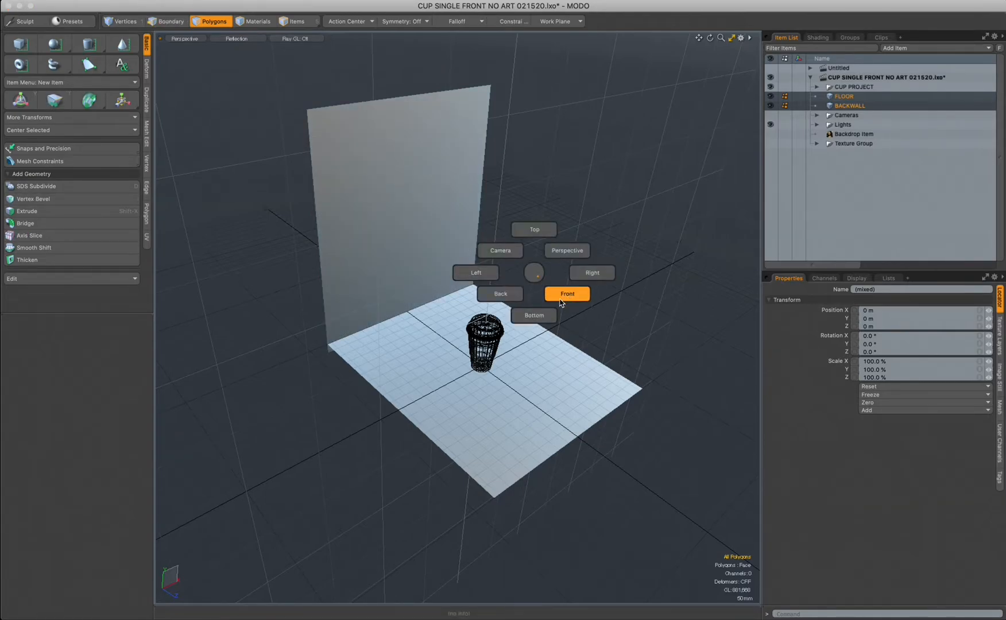
click(569, 296)
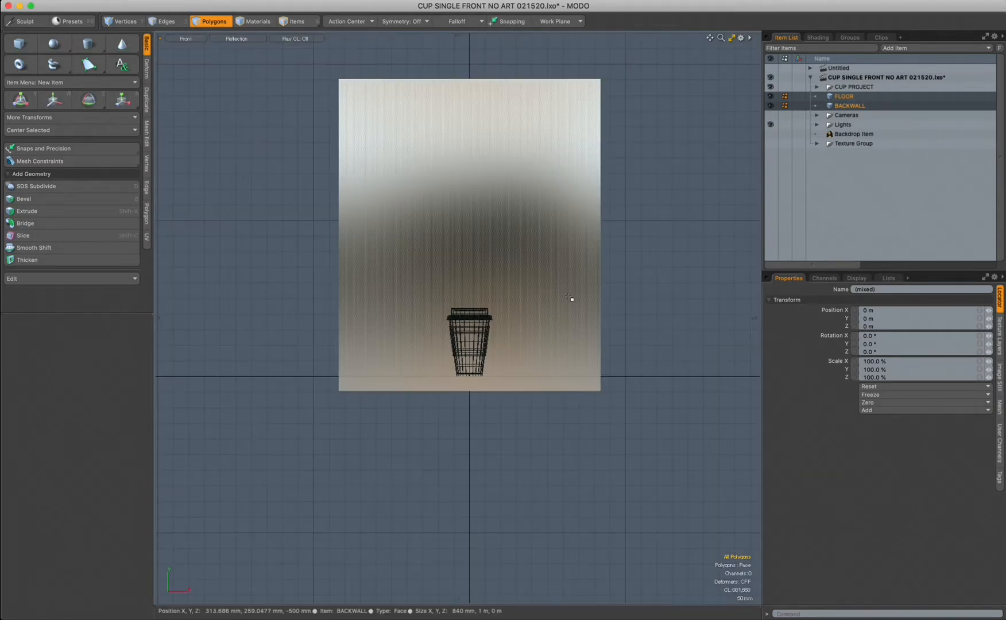
middle_drag(508, 288, 470, 210)
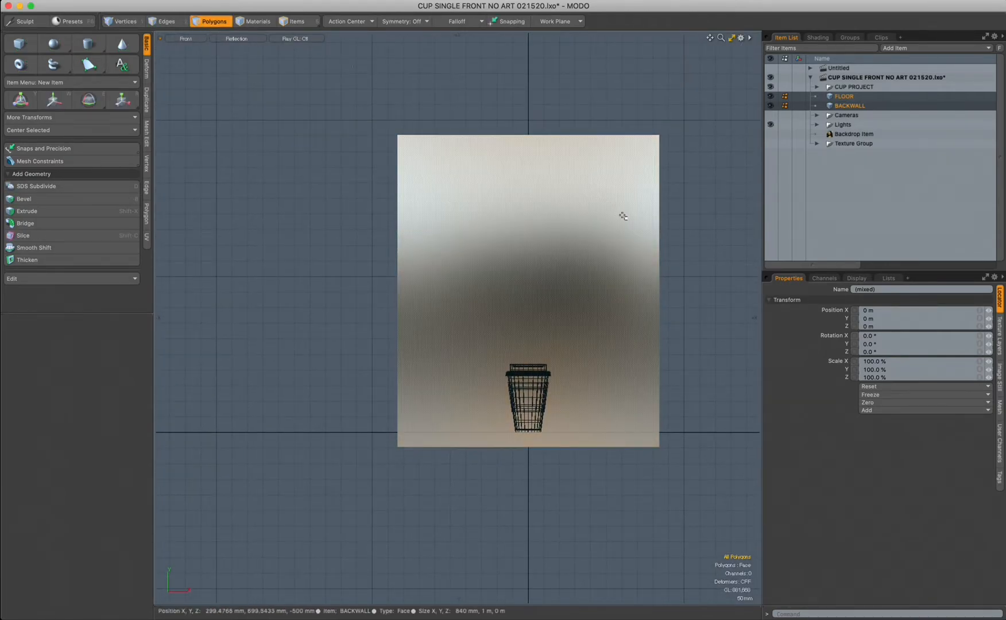
click(602, 229)
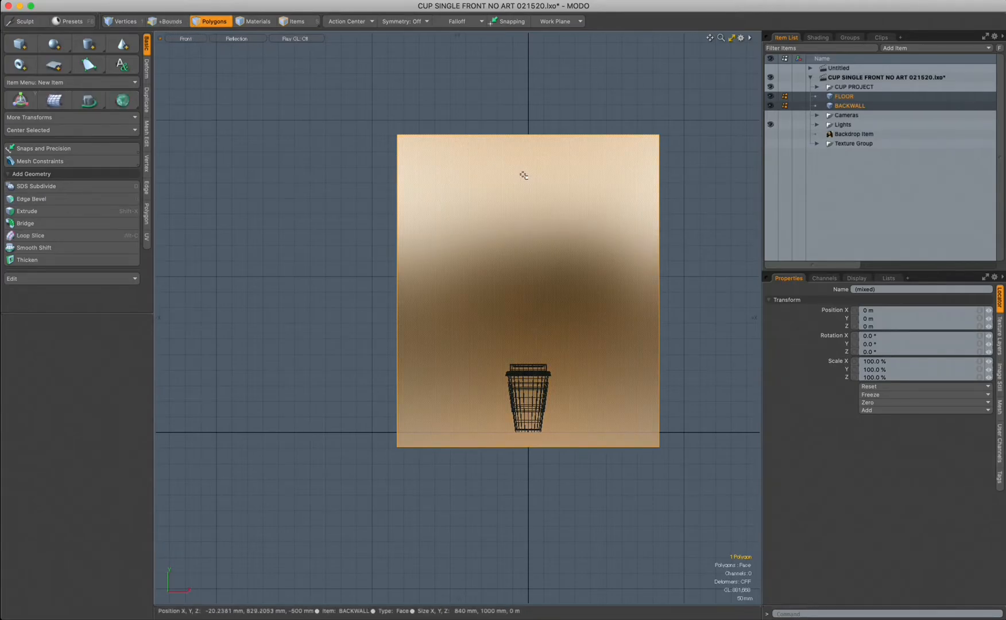
key(shift+c)
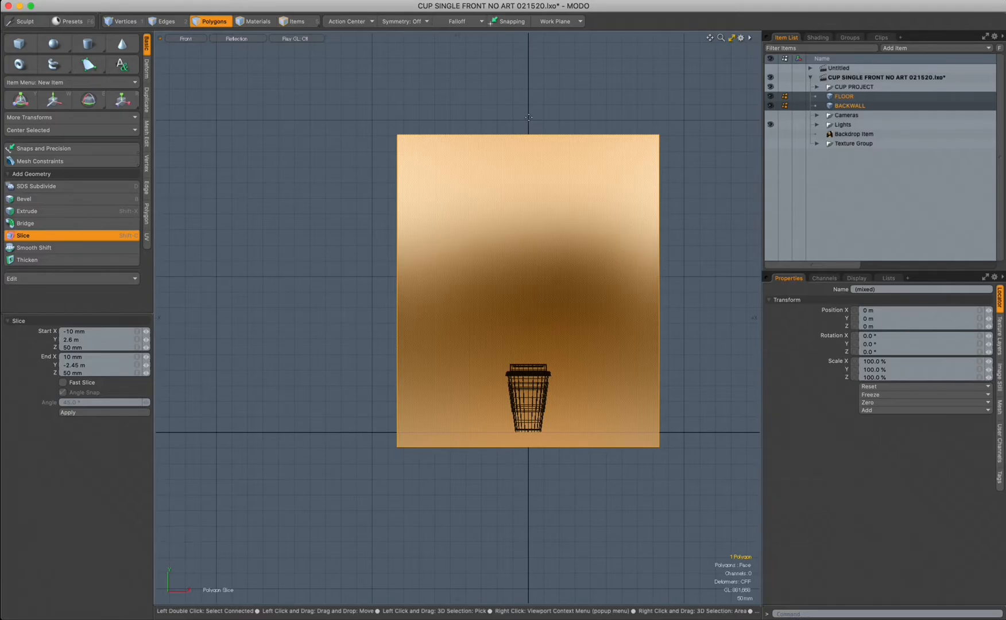
drag(529, 134, 529, 486)
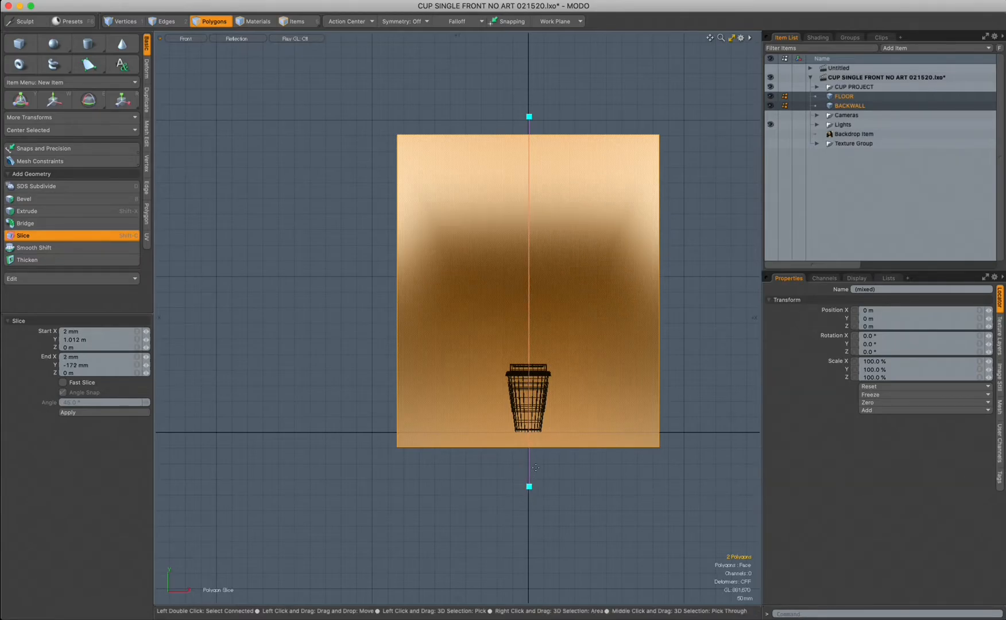
drag(529, 116, 528, 116)
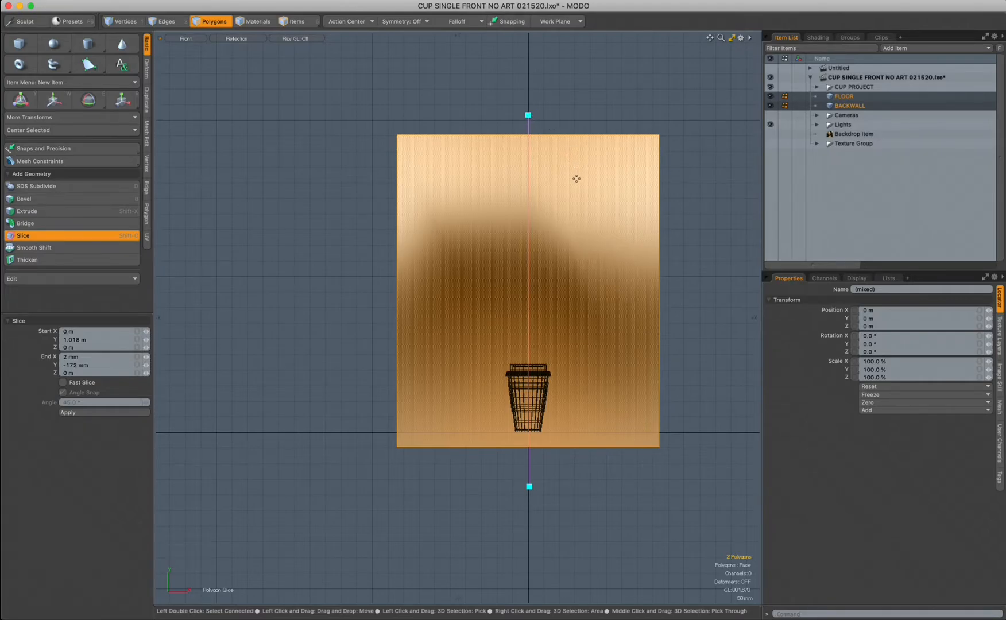
key(q)
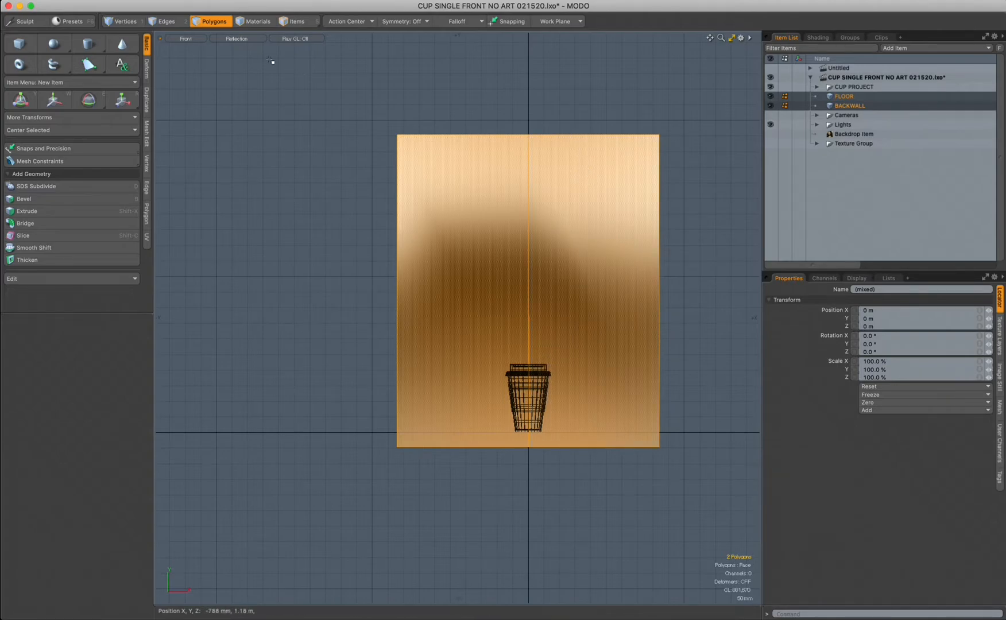
Move both back wall polygons about -22 mm along Z in the perspective view, away from the floor plane
key(2)
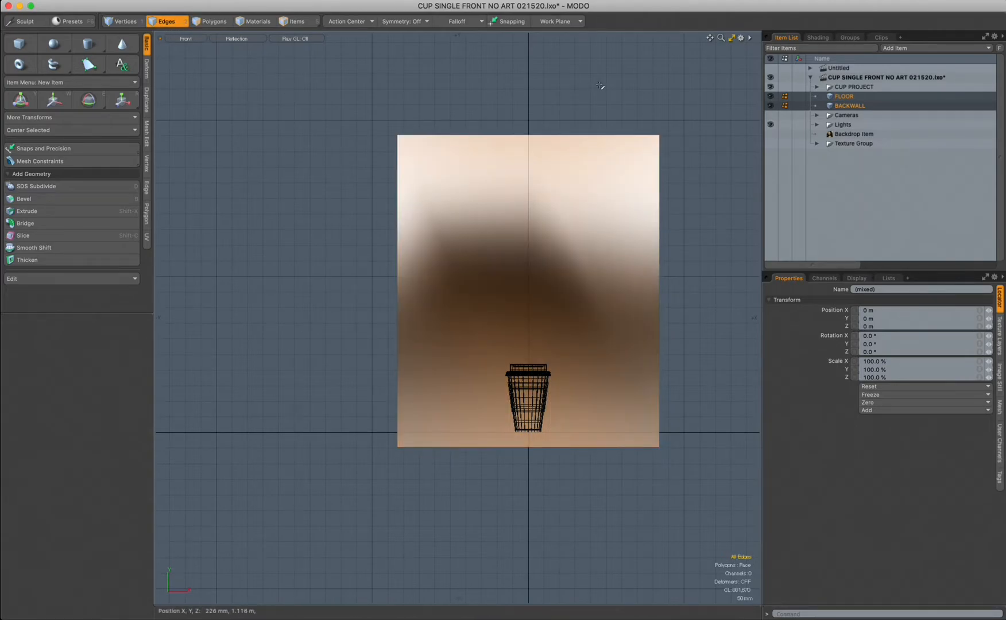
key(ctrl+space)
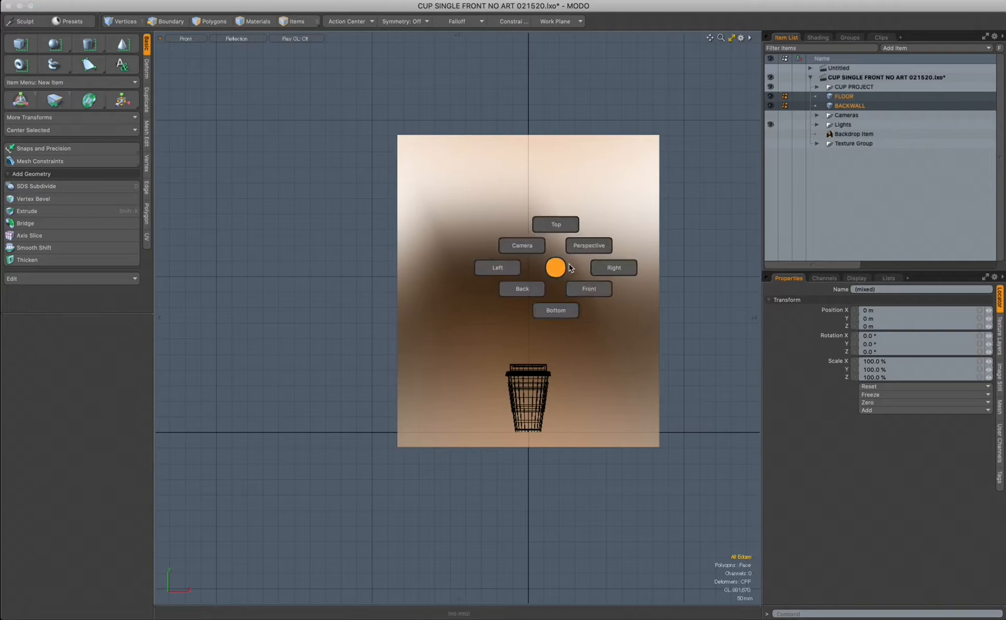
click(575, 253)
alt+drag(530, 264, 549, 350)
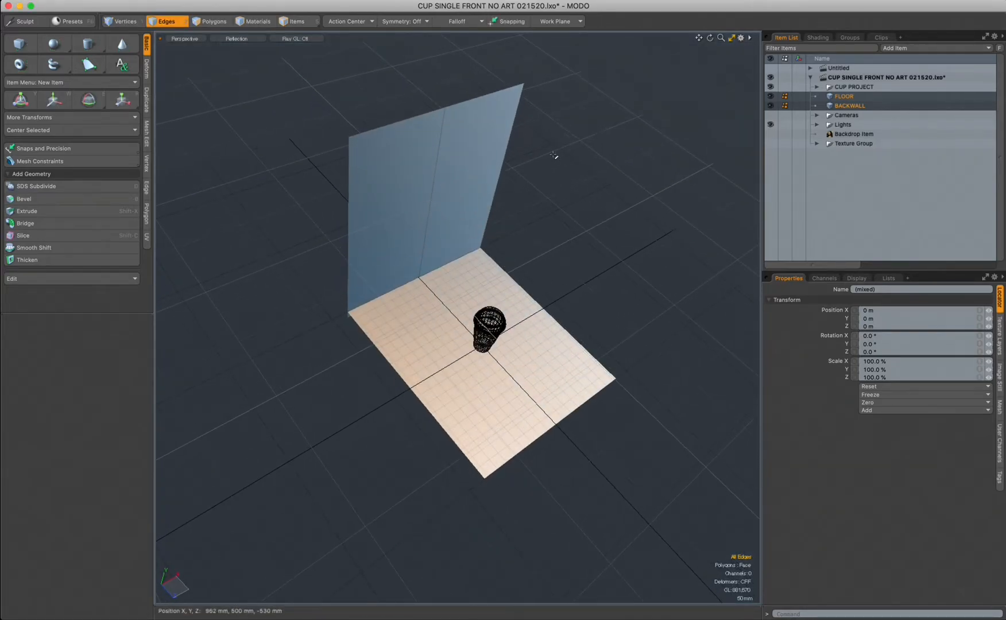
alt+drag(449, 176, 497, 178)
key(2)
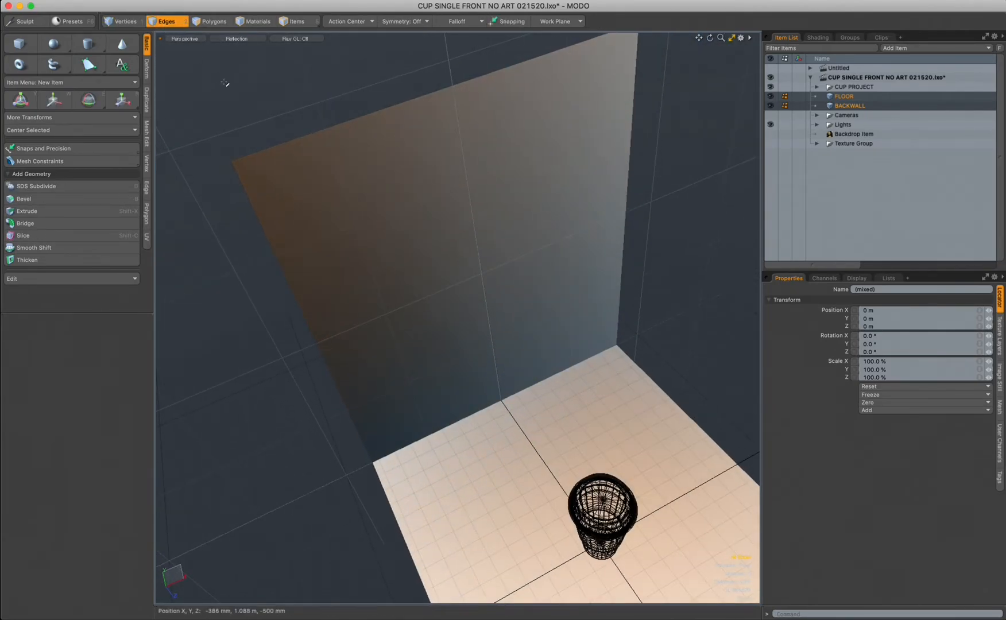
alt+drag(525, 265, 562, 292)
key(3)
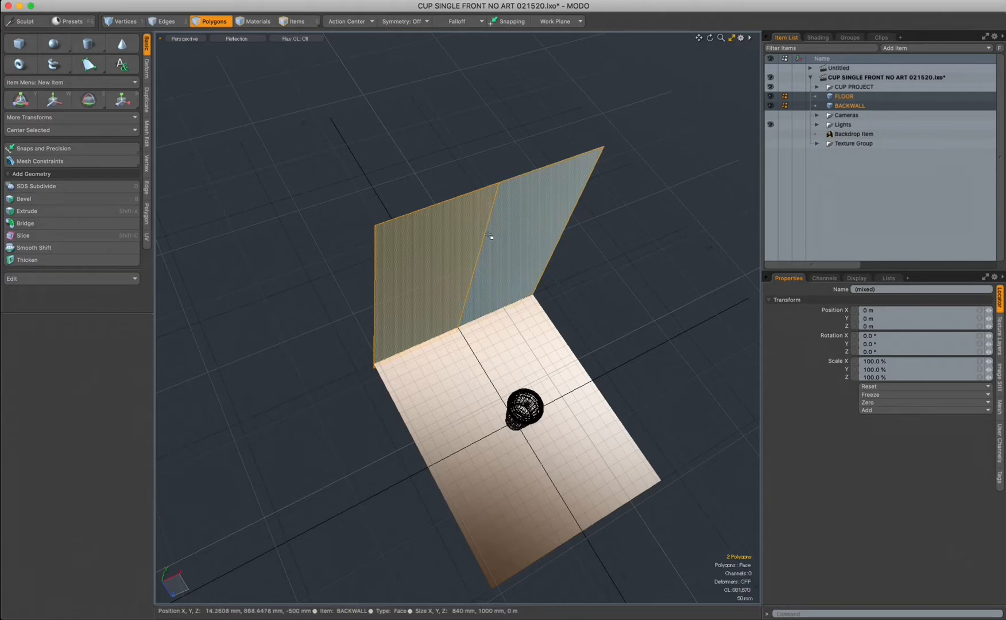
key(w)
drag(483, 293, 456, 240)
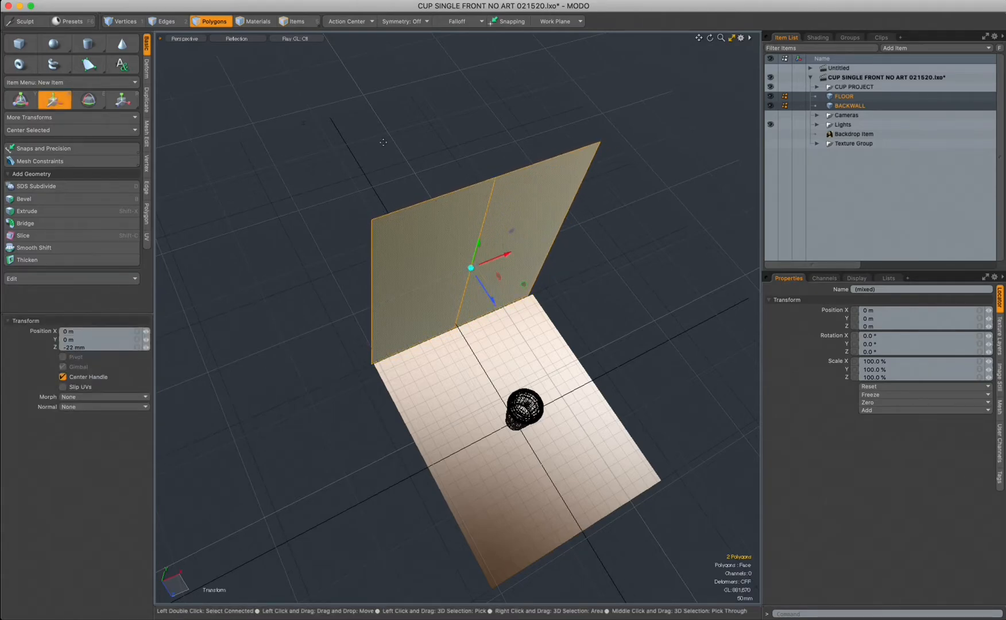
Pull the back wall's vertical centre edge about -184 mm along Z to fold the wall backward
click(172, 21)
click(489, 256)
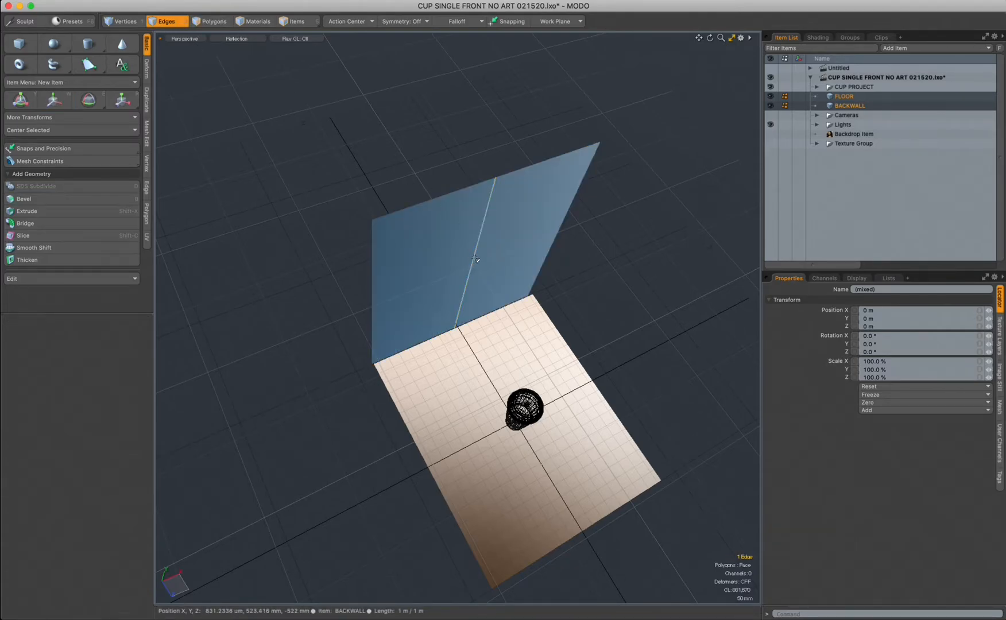
key(w)
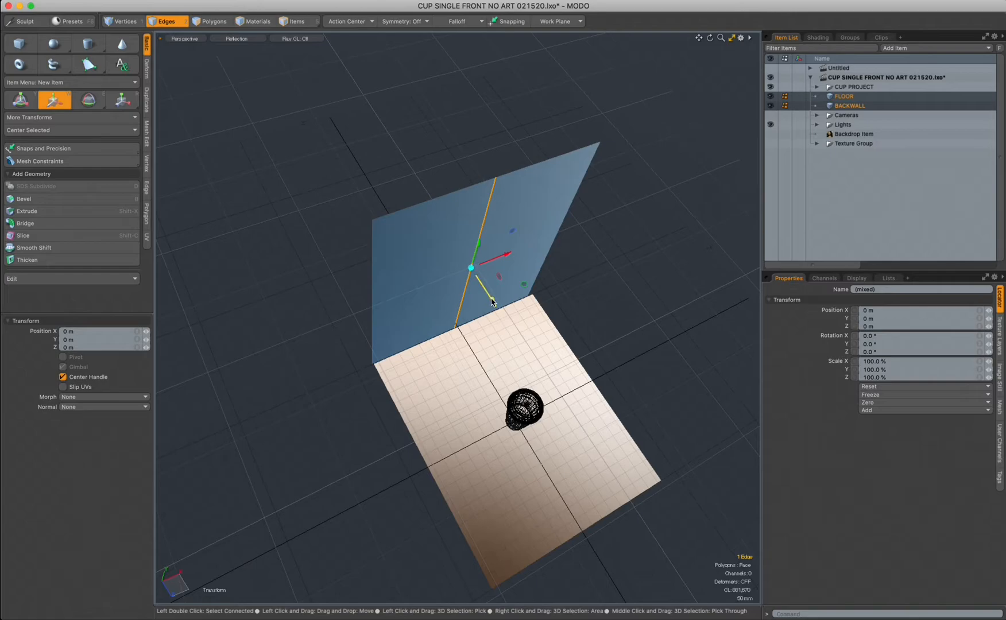
drag(492, 304, 474, 272)
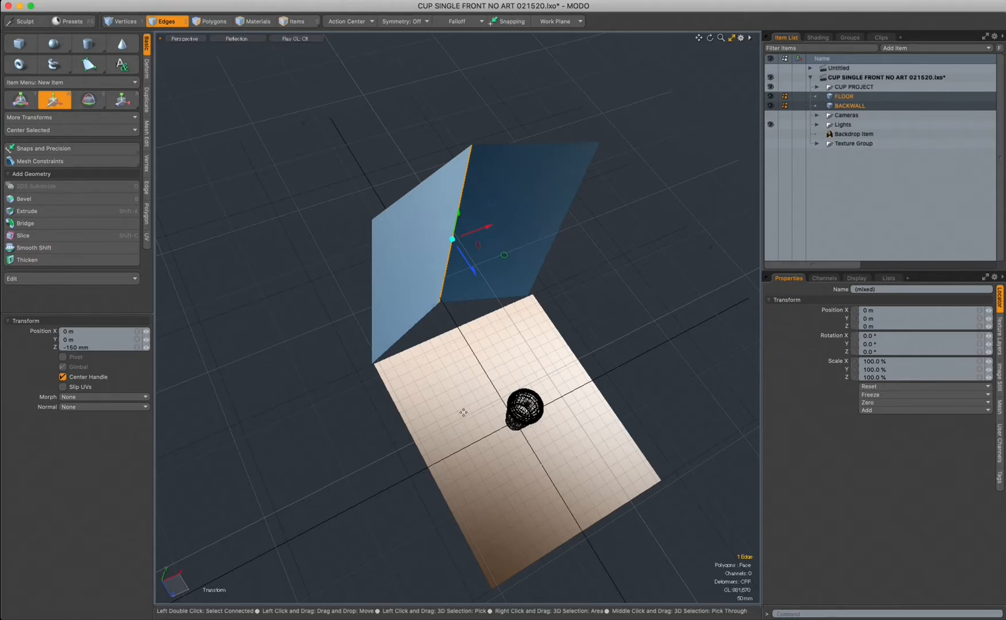
alt+drag(581, 441, 477, 271)
key(w)
alt+drag(458, 365, 455, 301)
alt+drag(508, 412, 523, 393)
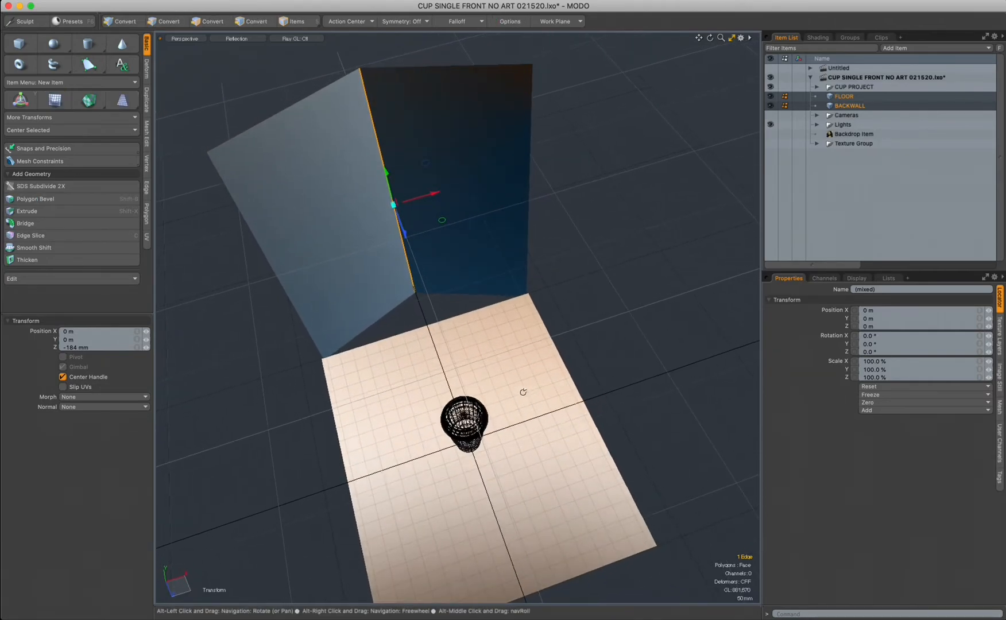
key(w)
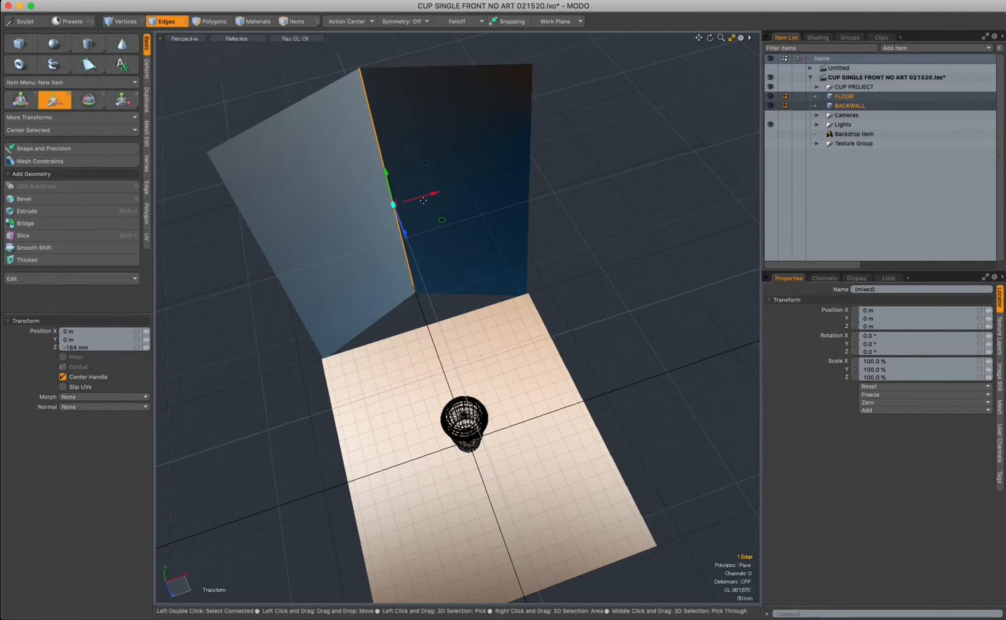
key(space)
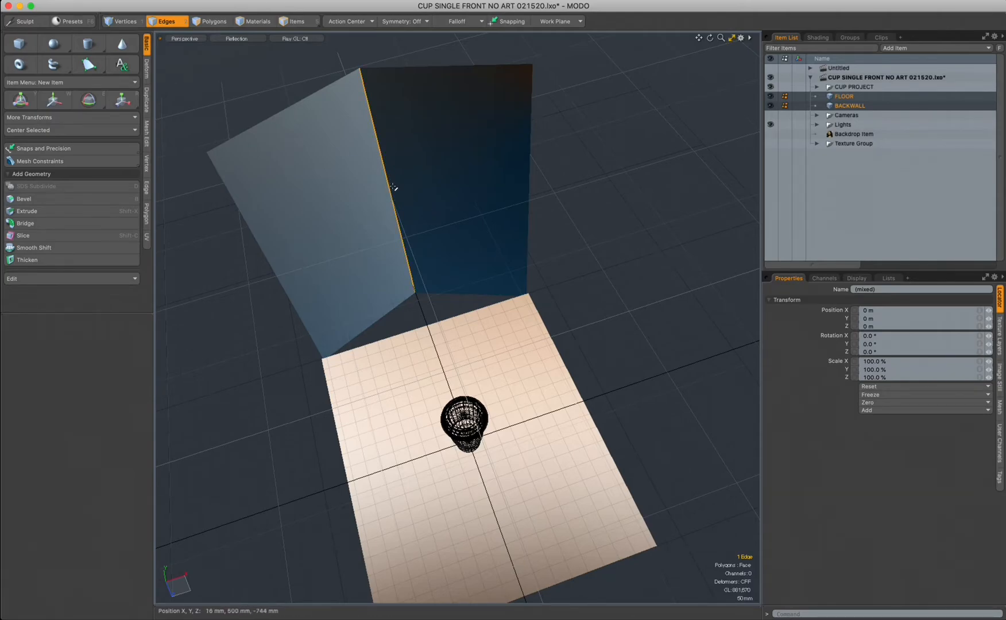
Bevel the back wall's centre edge by about 299 mm in Inset mode with a round level of 2
key(b)
drag(405, 237, 492, 237)
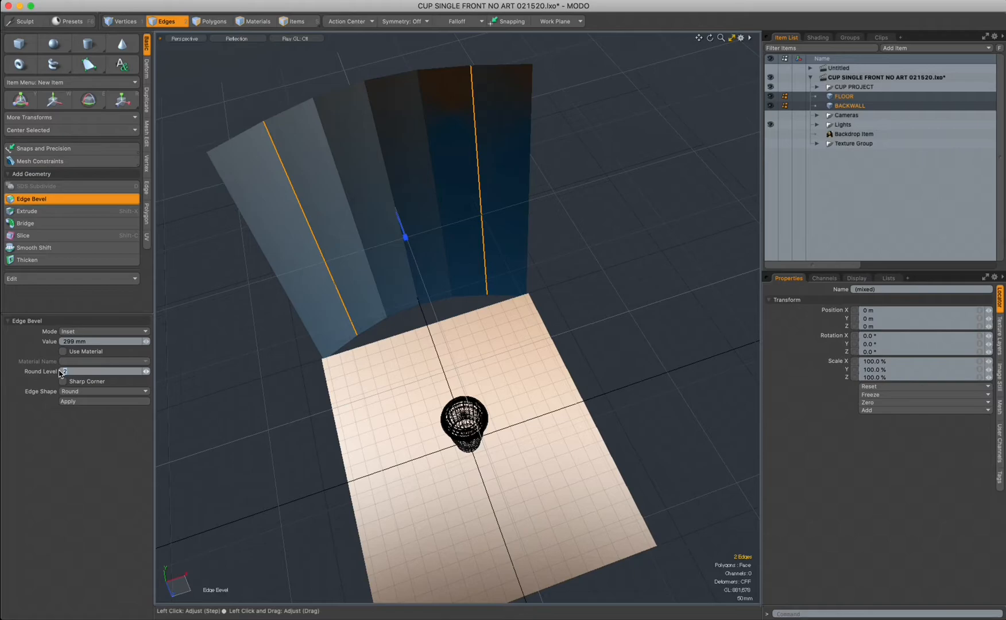
key(Return)
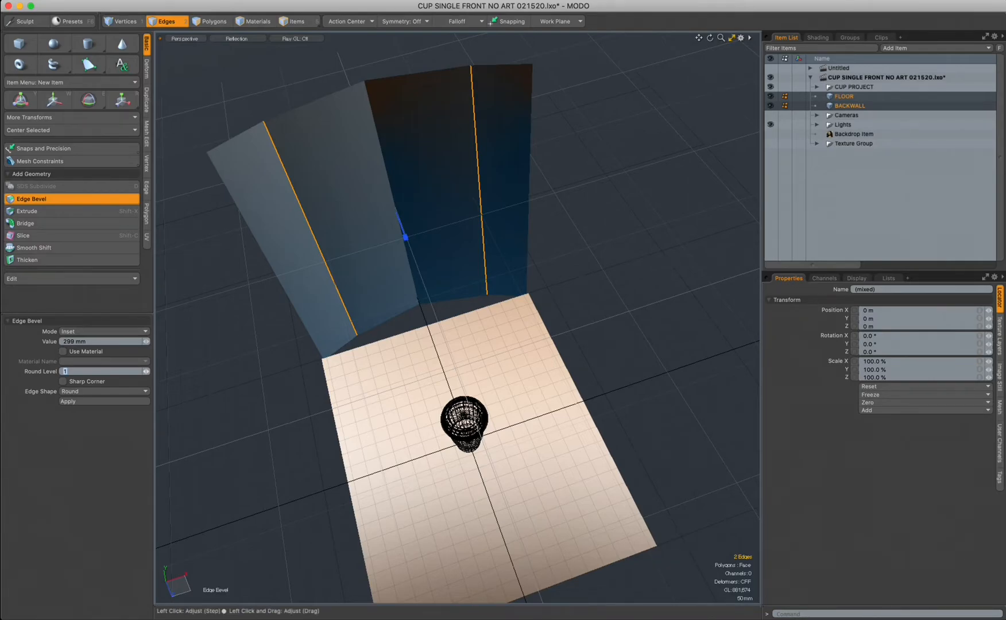
text(2)
key(Return)
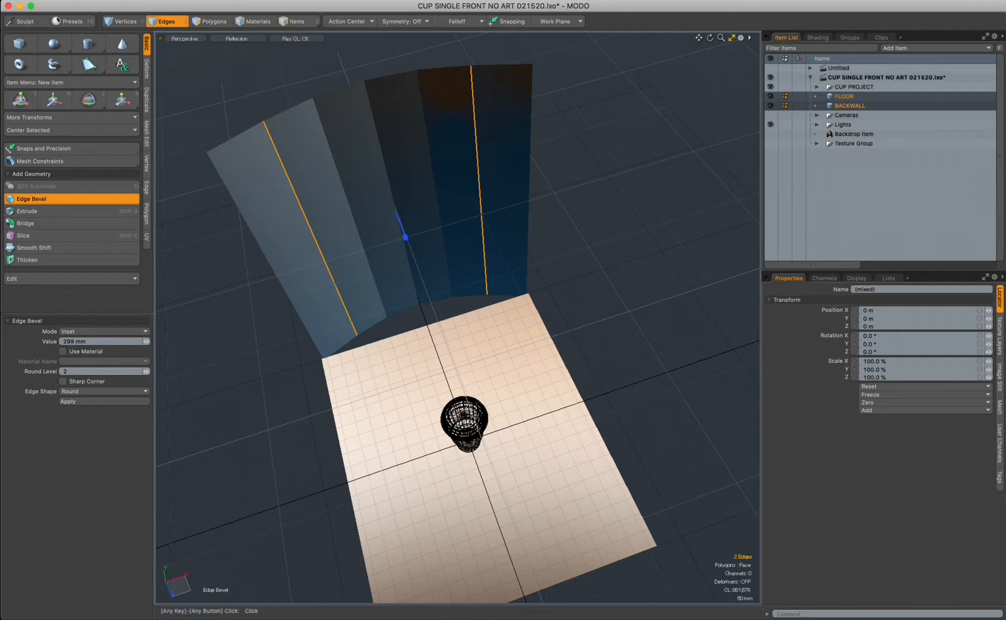
text(3)
key(Return)
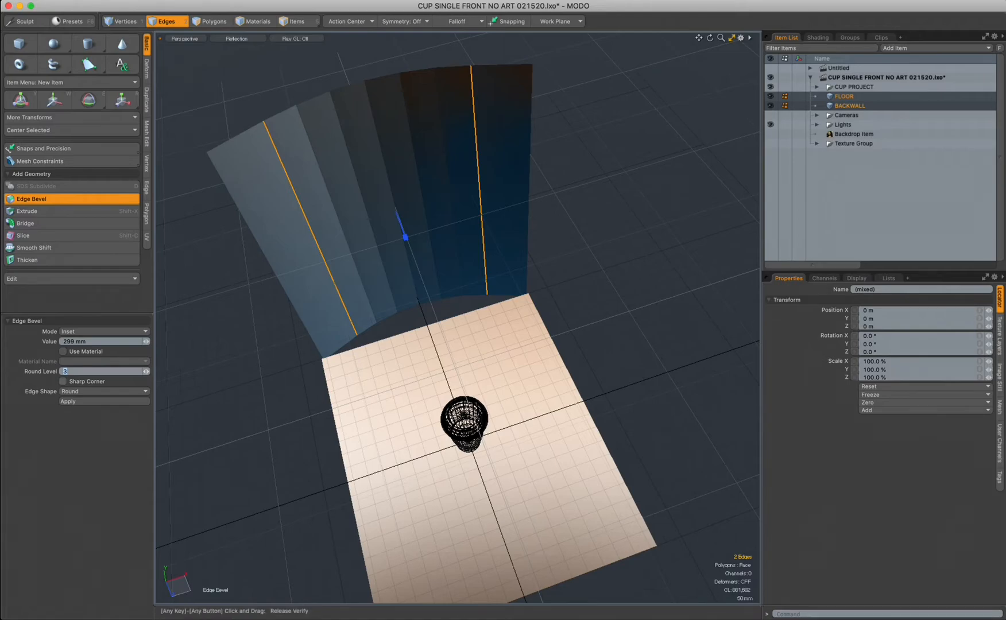
text(2)
key(Return)
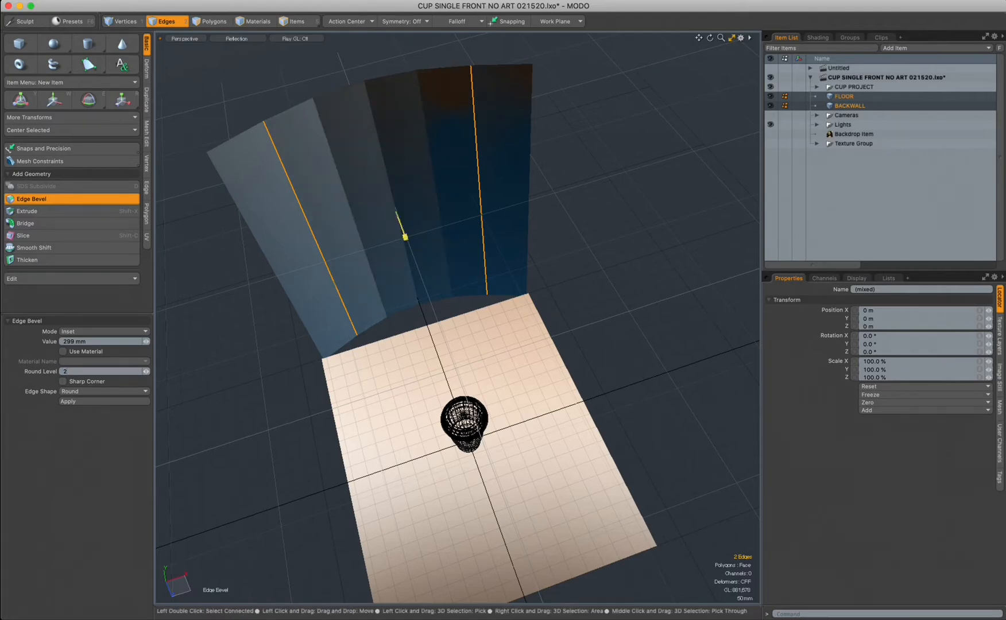
Increase the edge bevel to about 315 mm, return to polygon selection with nothing selected, and inspect the curved wall
drag(405, 237, 405, 237)
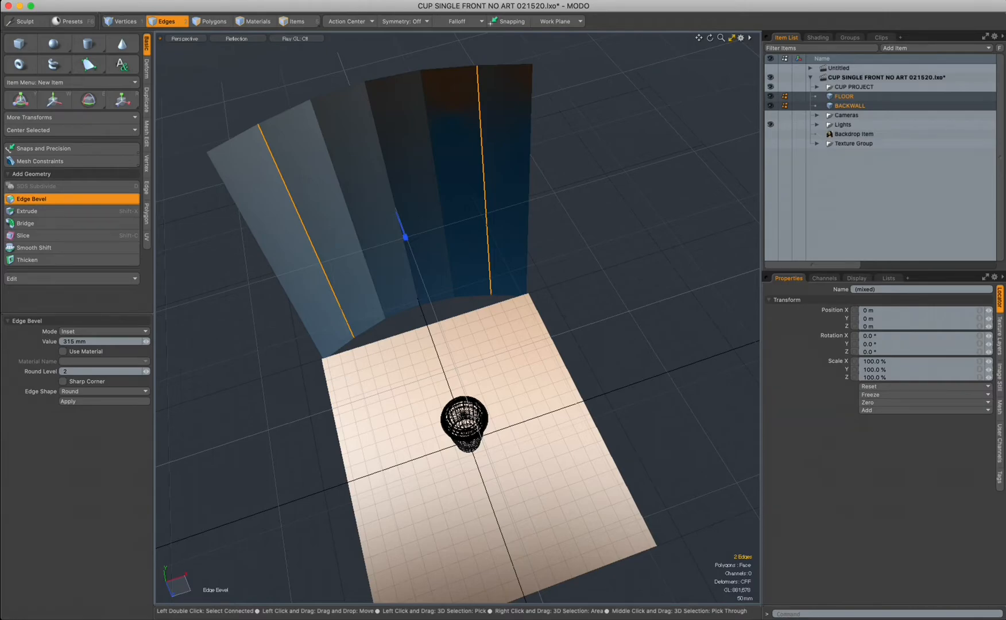
key(space)
key(3)
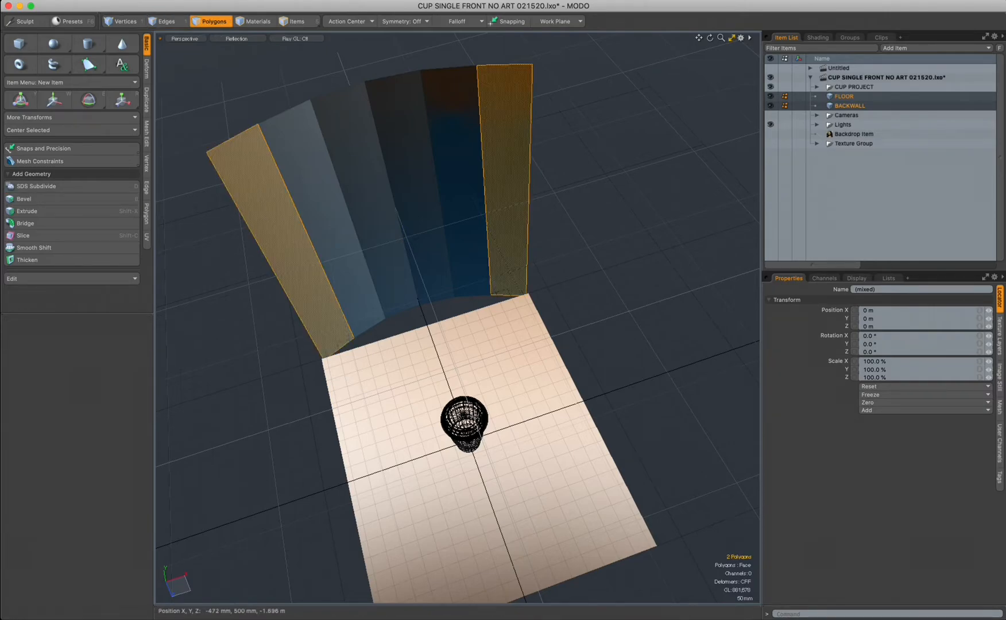
alt+drag(460, 230, 586, 184)
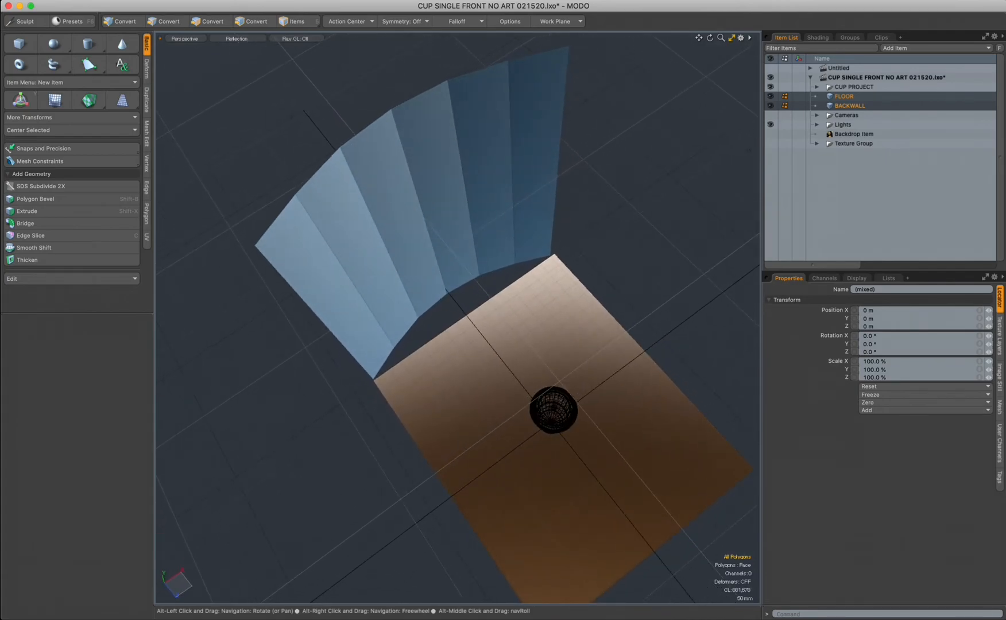
Try subdivision surfaces on all of the back wall's polygons and switch them back to flat faces
key(3)
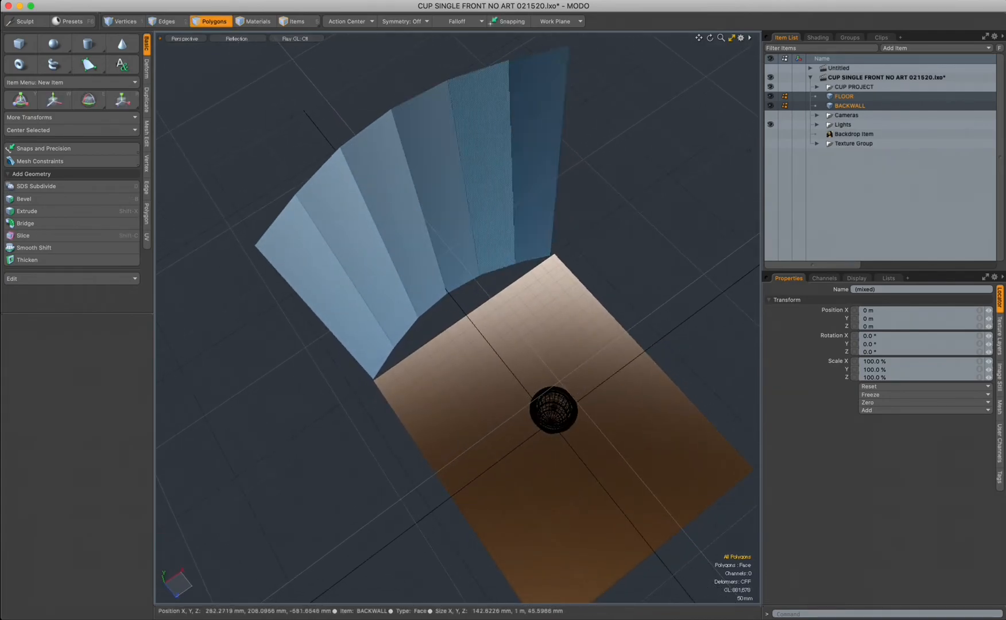
double_click(482, 166)
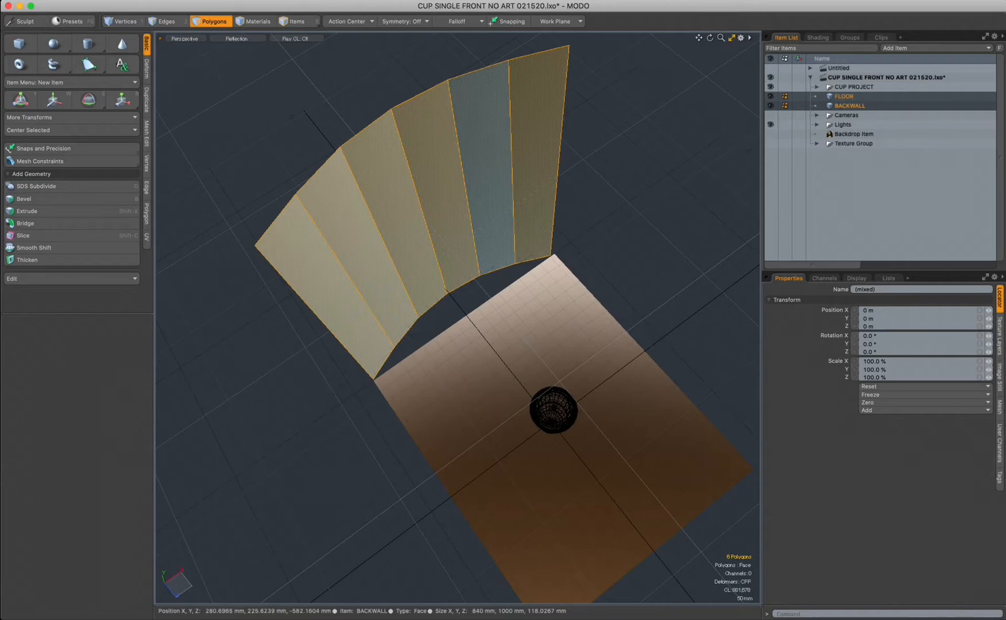
key(Tab)
alt+drag(459, 315, 504, 307)
key(Tab)
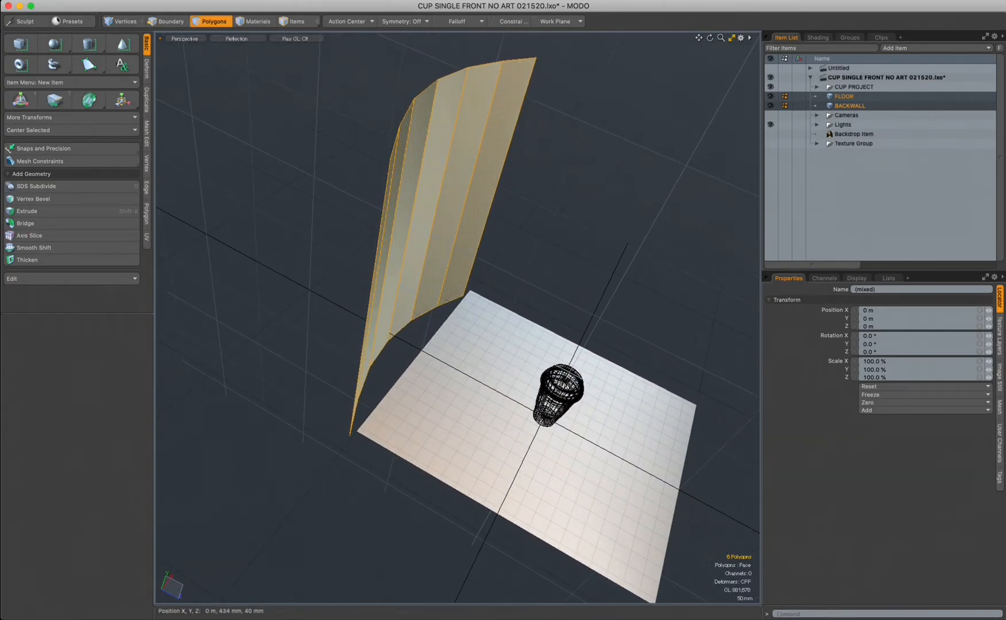
Inspect the back wall and floor from the front and in perspective, and check the material groups in the Shader Tree
key(ctrl+space)
click(680, 352)
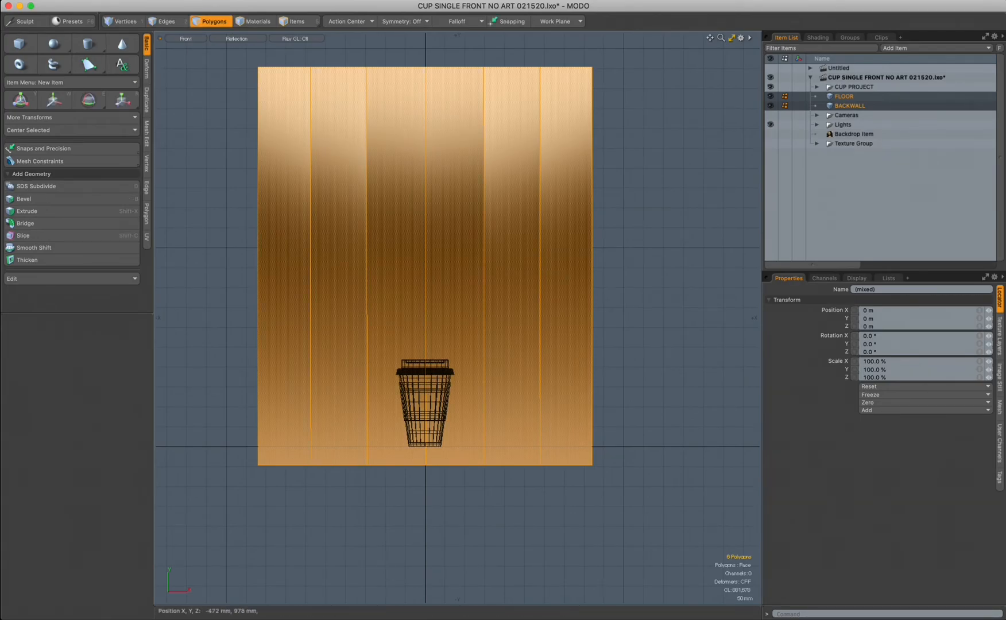
key(ctrl+space)
click(598, 270)
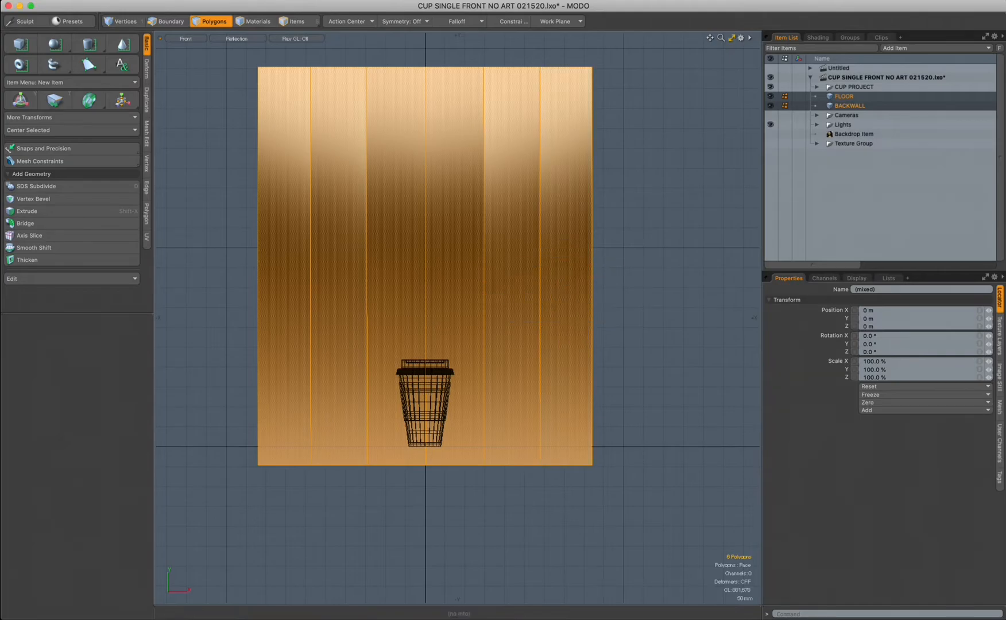
alt+drag(595, 269, 394, 285)
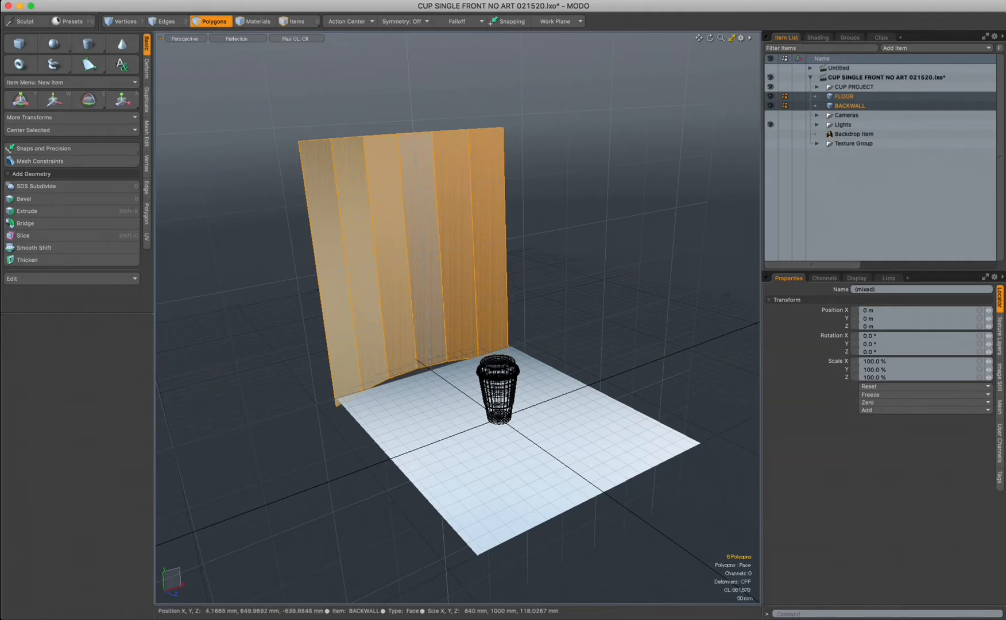
alt+drag(488, 448, 436, 482)
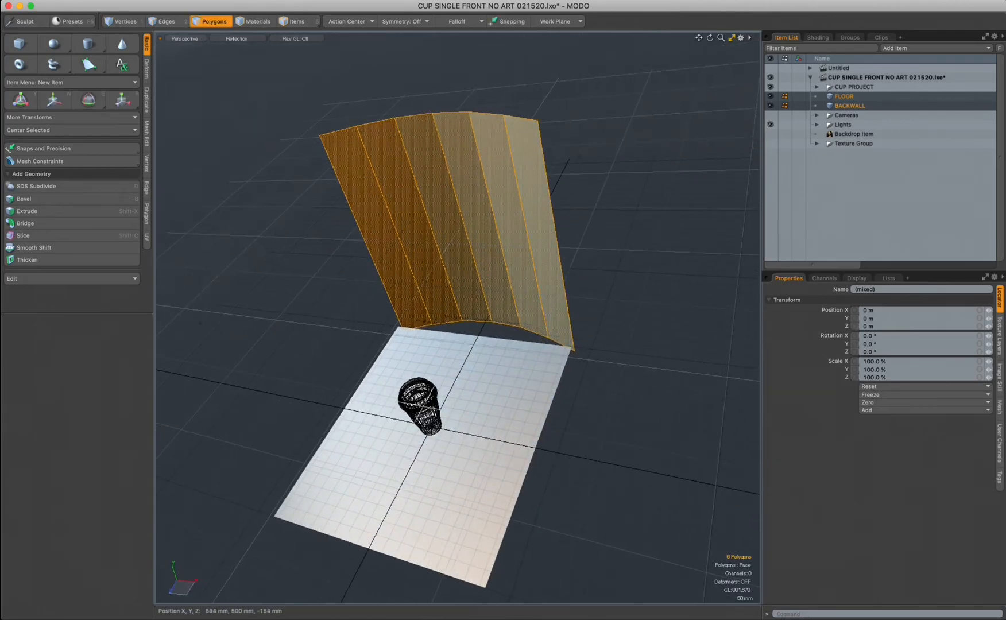
click(817, 86)
click(817, 87)
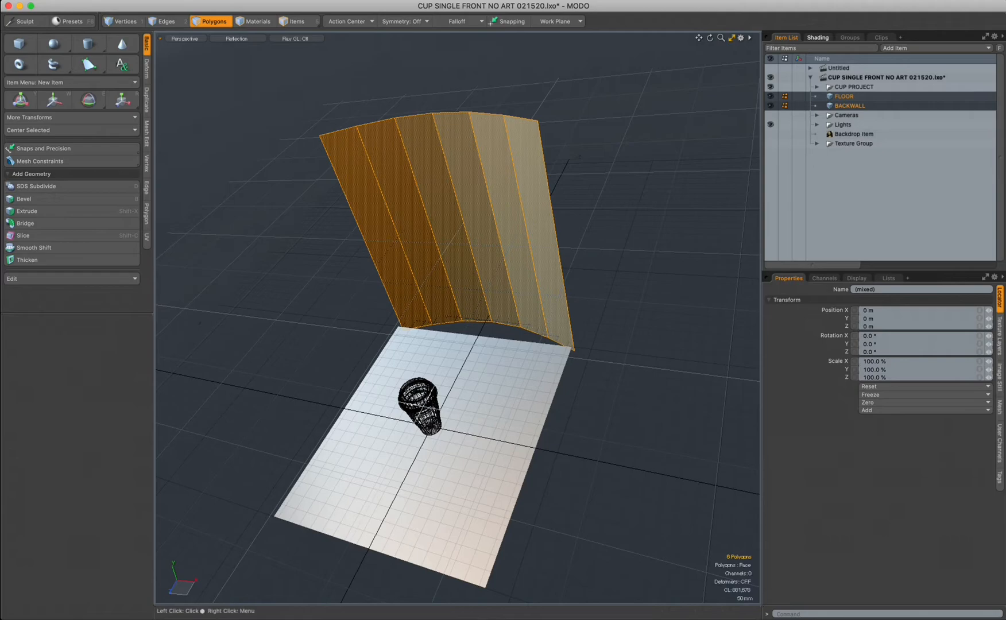
click(818, 37)
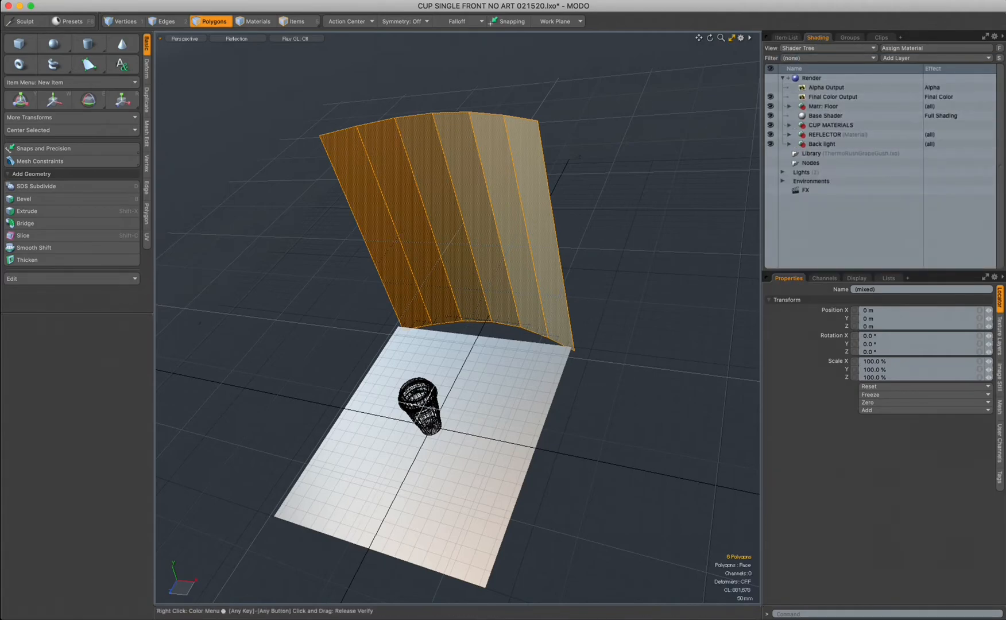
Clear the back wall polygon selection and assign a new material named FLOOR to the floor mesh
click(259, 144)
alt+drag(259, 144, 397, 140)
alt+drag(448, 494, 507, 428)
click(537, 433)
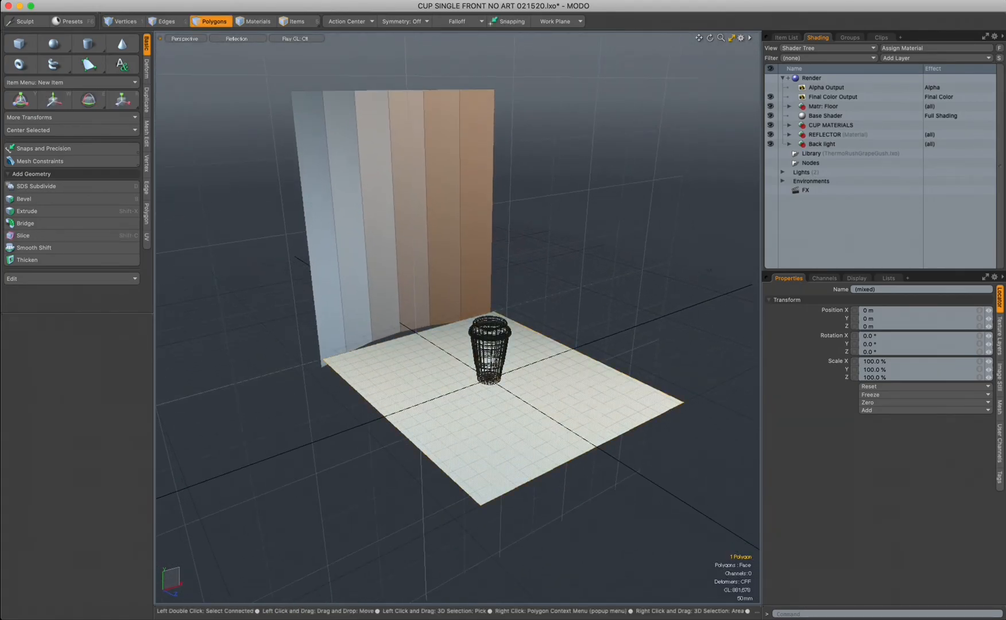
click(787, 37)
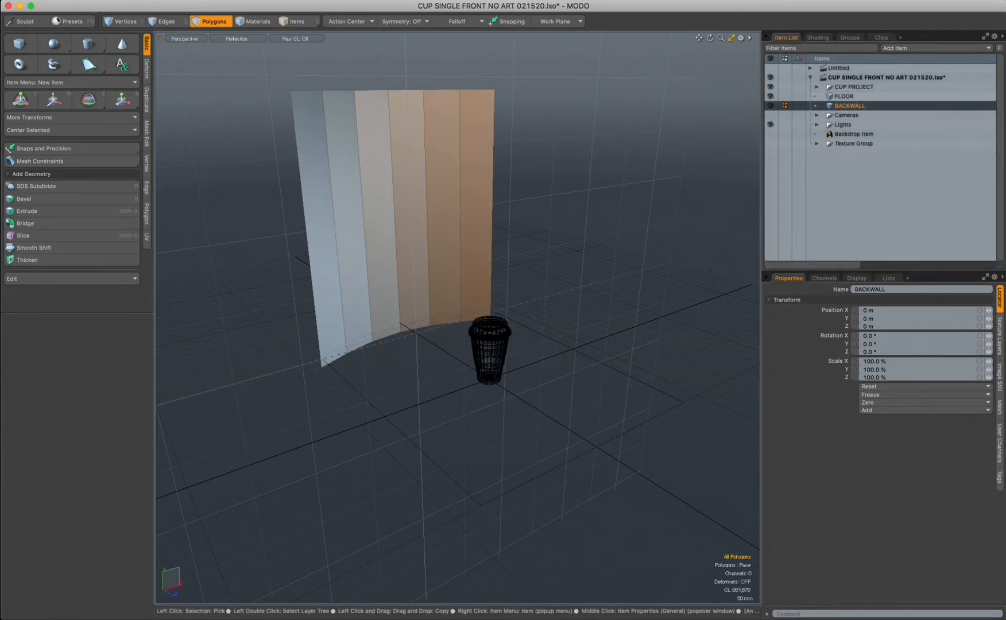
click(844, 96)
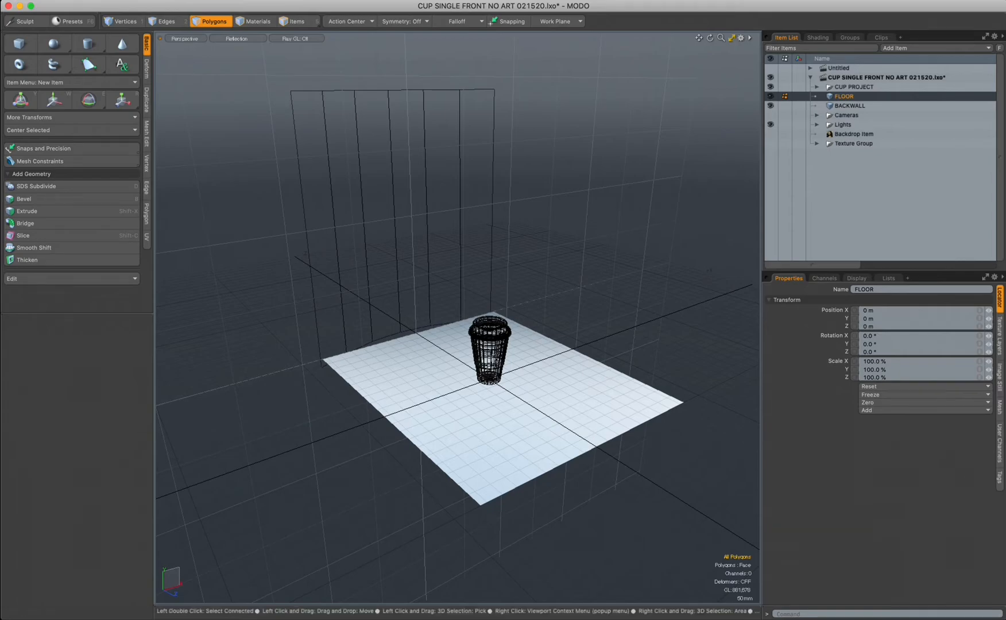
text(m)
text(FLOOR)
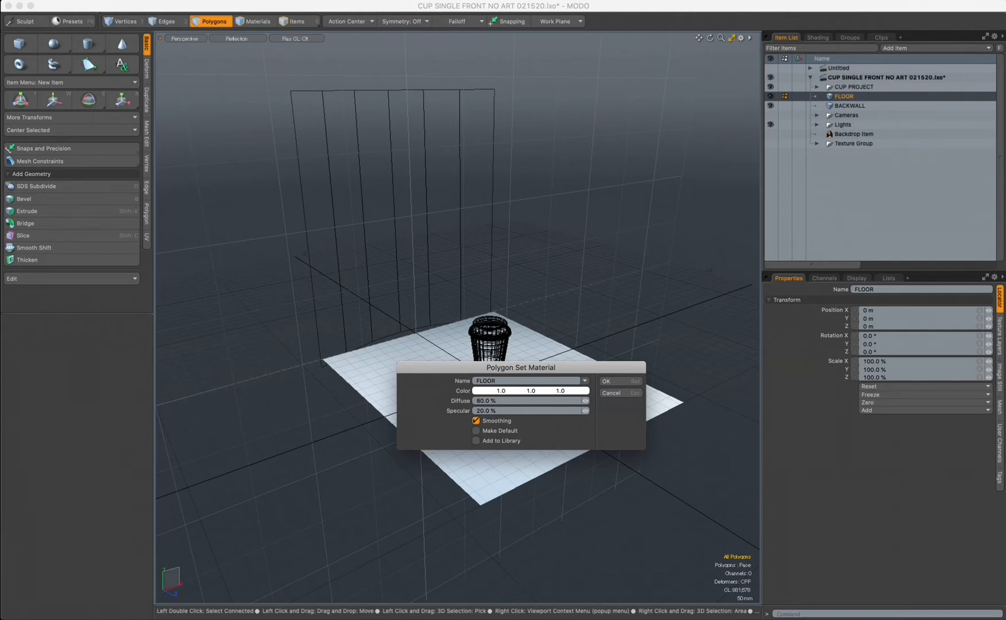
key(Return)
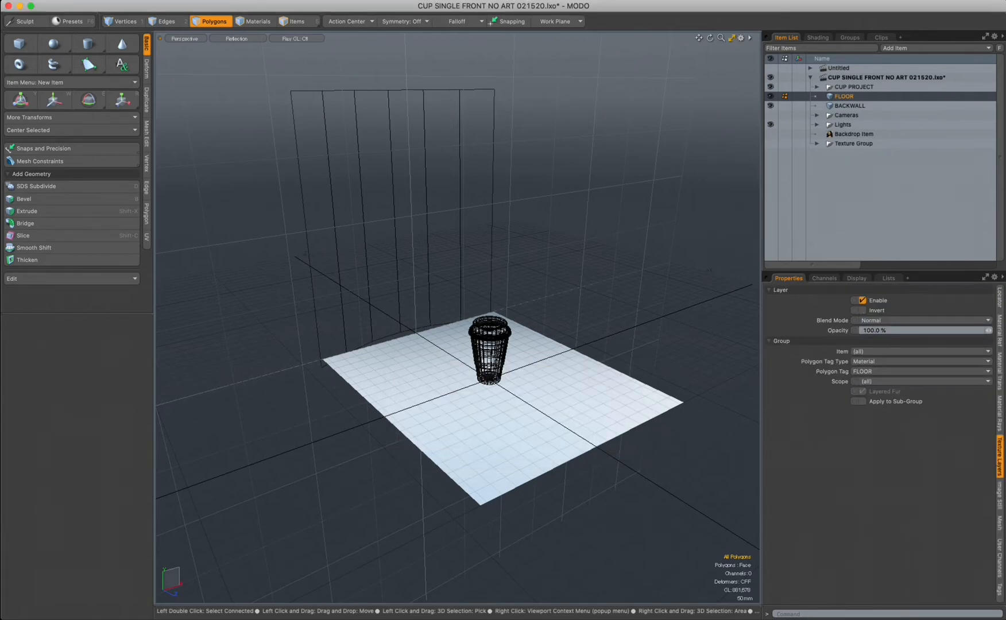
Assign a new material named BACKWALL to the back wall mesh, keeping smoothing enabled
click(849, 106)
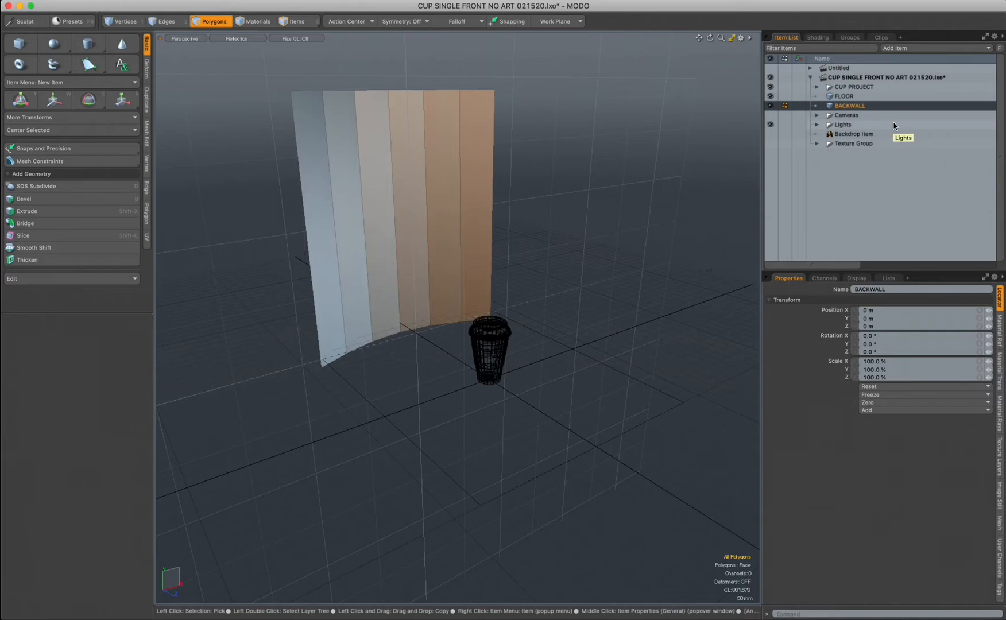
text(m)
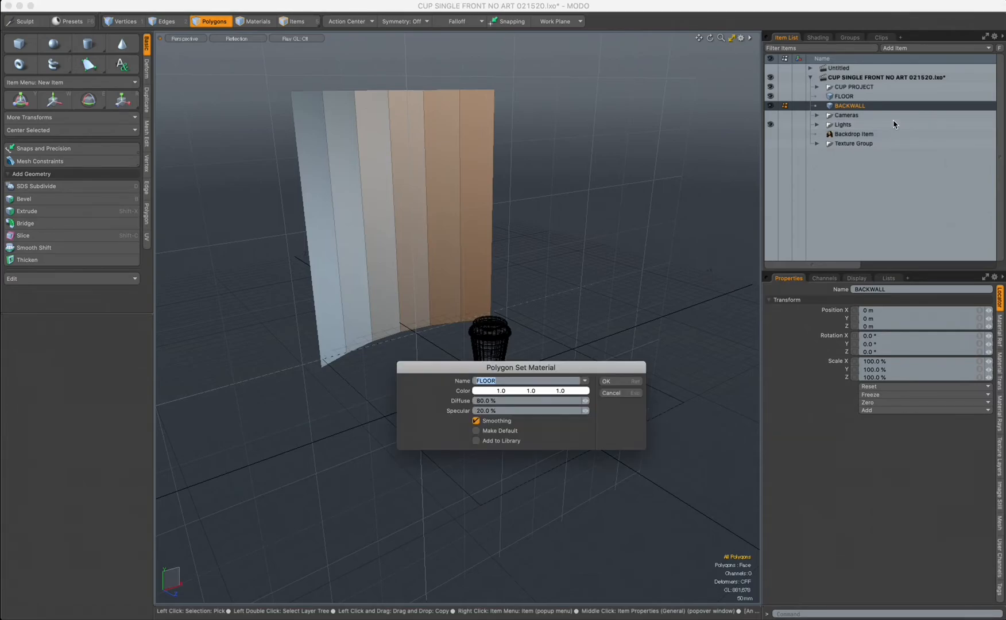
text(BACKWALL)
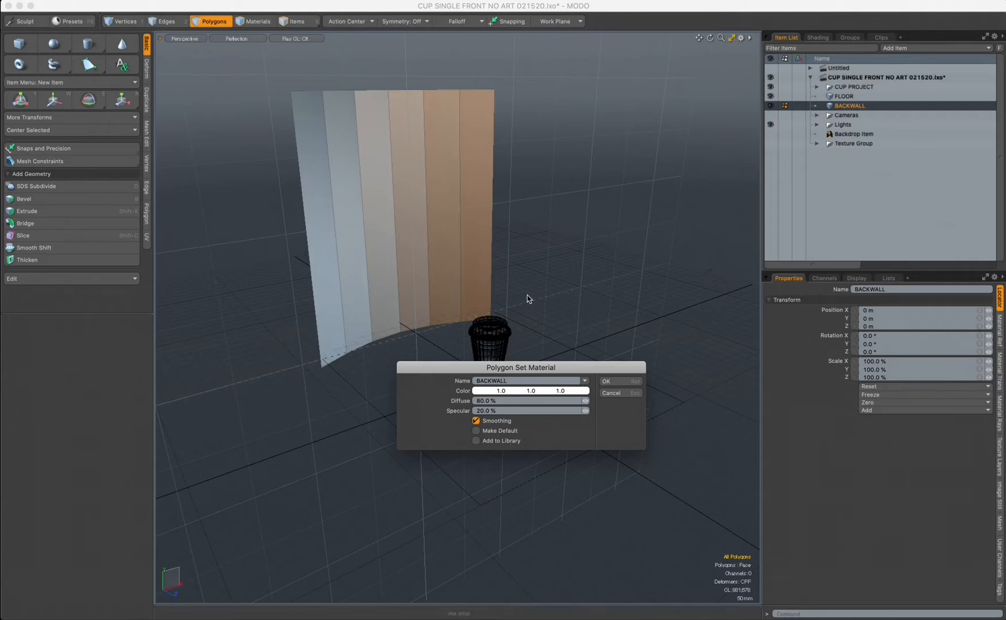
click(623, 383)
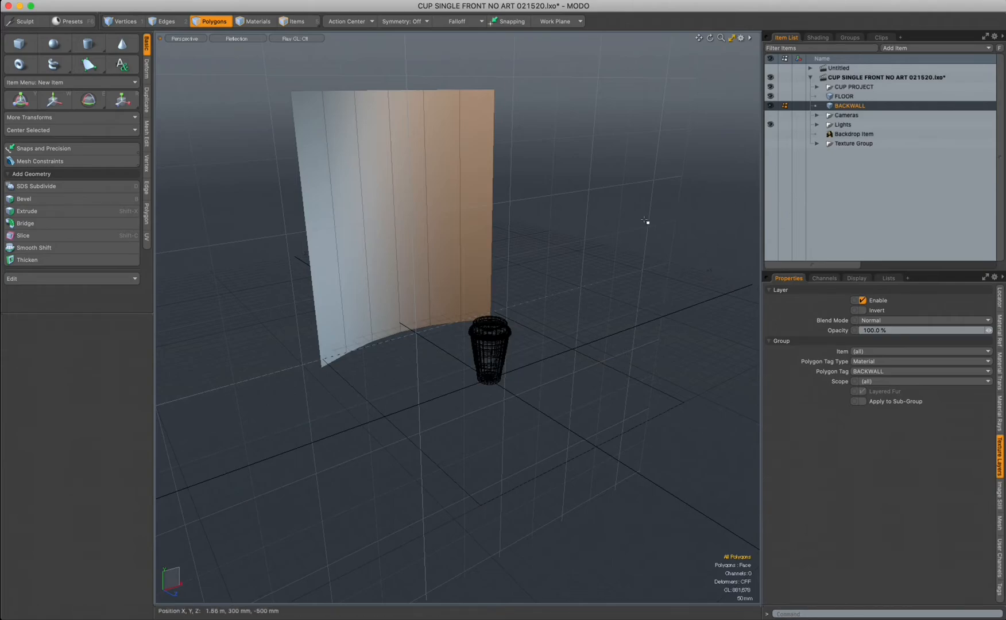
Group the FLOOR and BACKWALL meshes together and name the group SCENE
alt+drag(523, 260, 658, 330)
alt+drag(600, 243, 663, 238)
click(842, 105)
shift+click(843, 96)
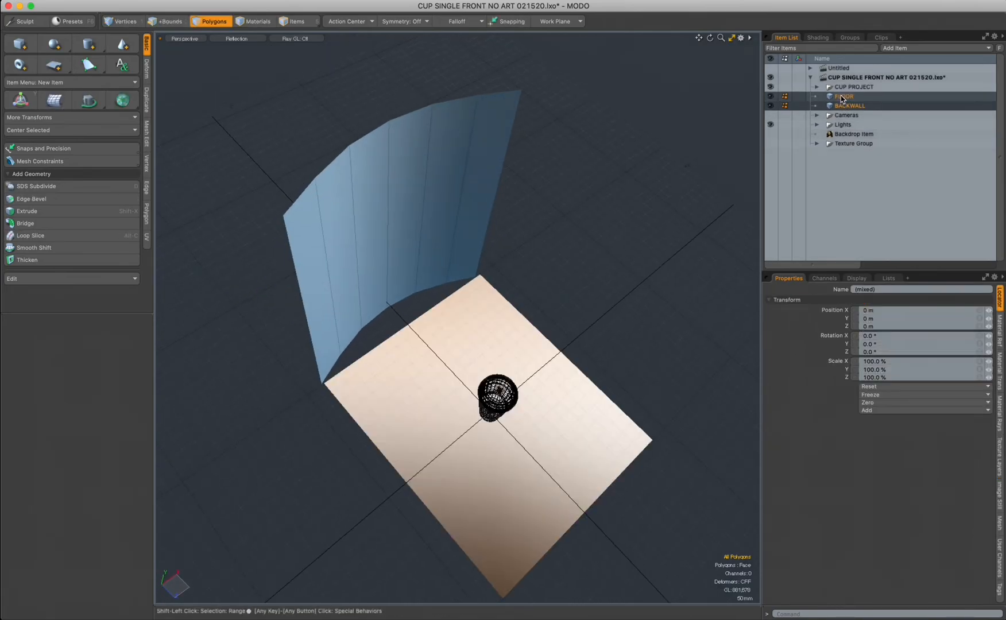
alt+drag(637, 317, 600, 270)
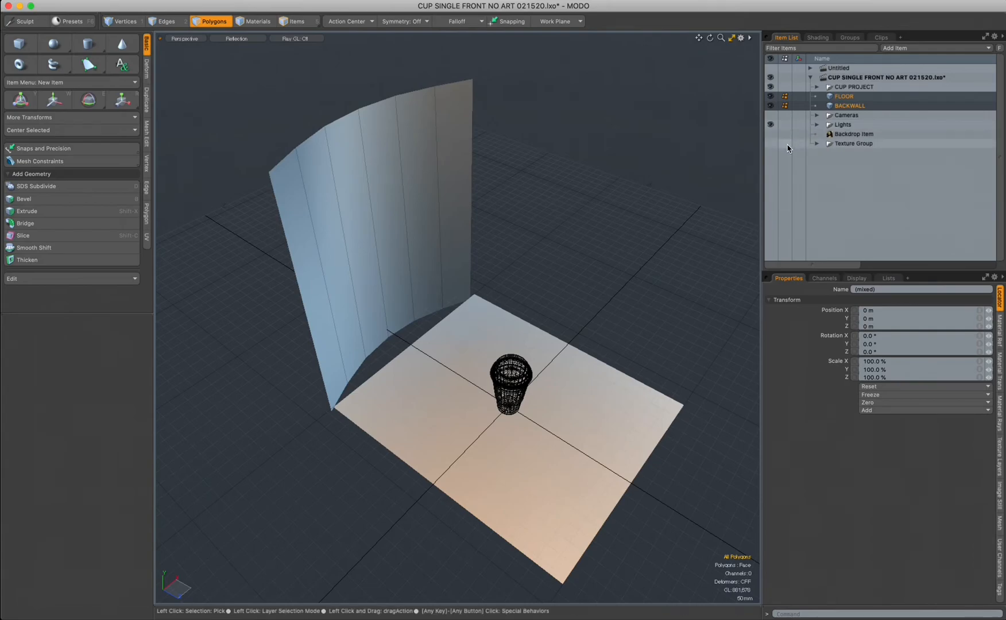
key(ctrl)
key(ctrl+g)
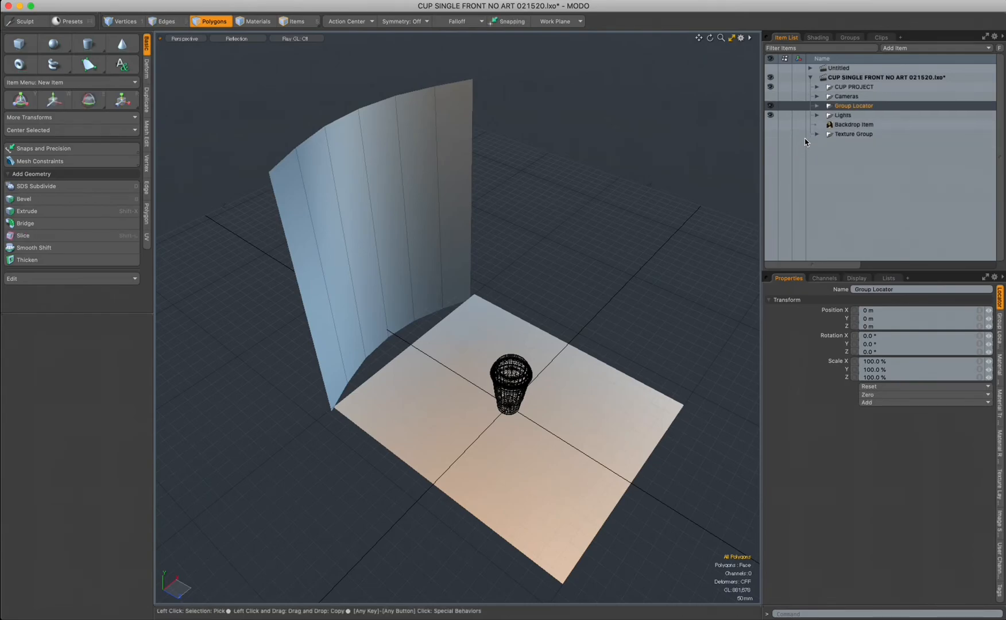
double_click(857, 109)
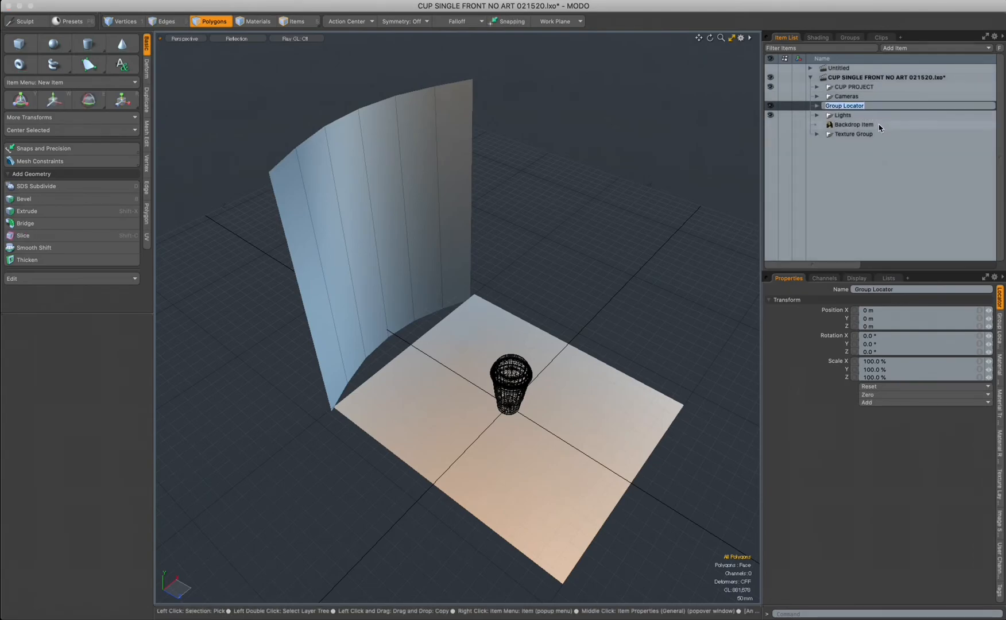
text(SCENE)
key(Return)
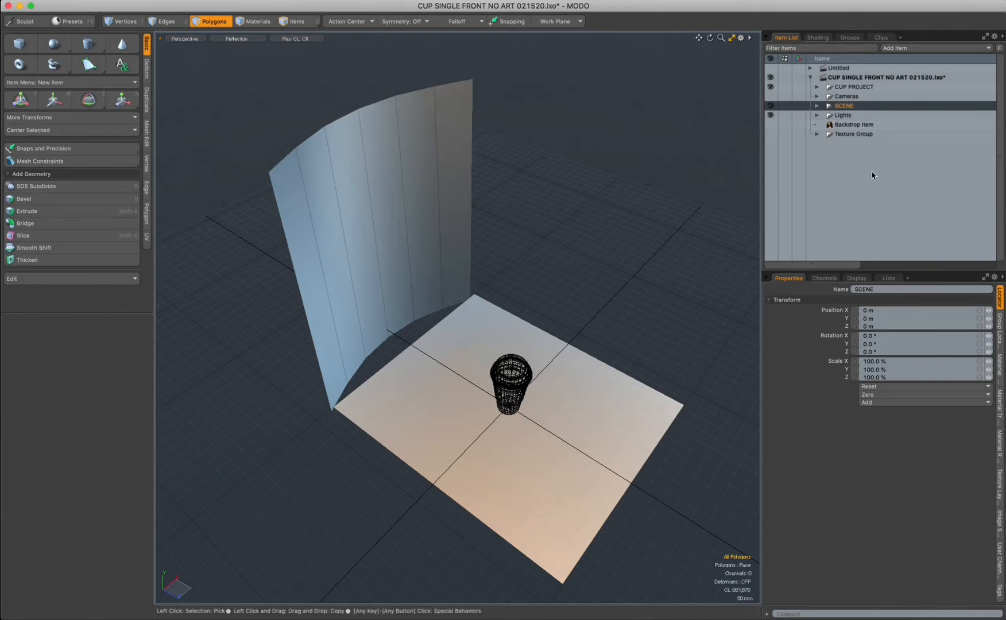
Make the Cameras group visible and check the CUP PROJECT, SCENE and Lights groups
click(849, 89)
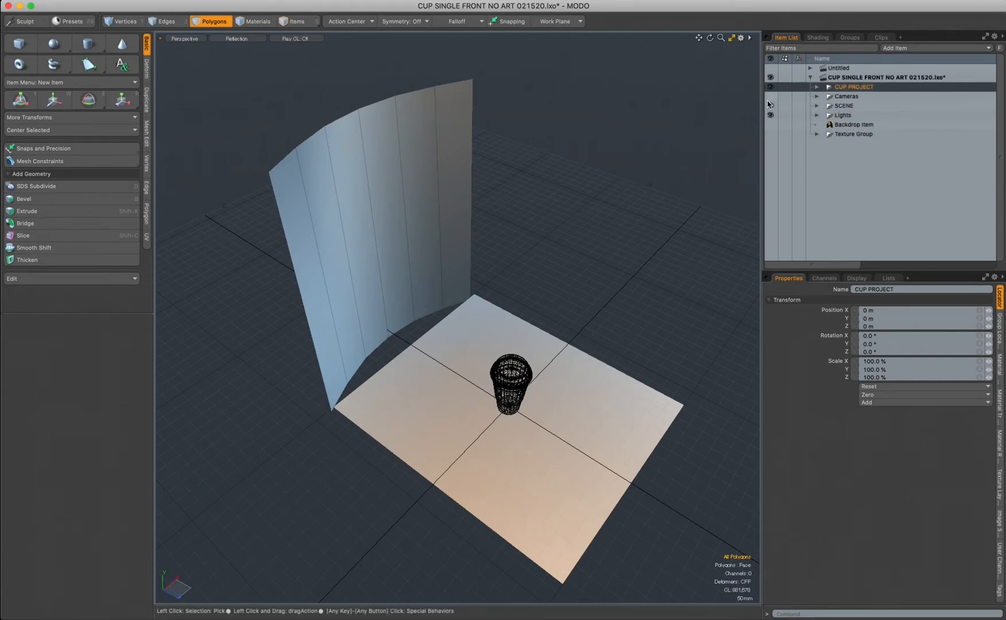
click(847, 106)
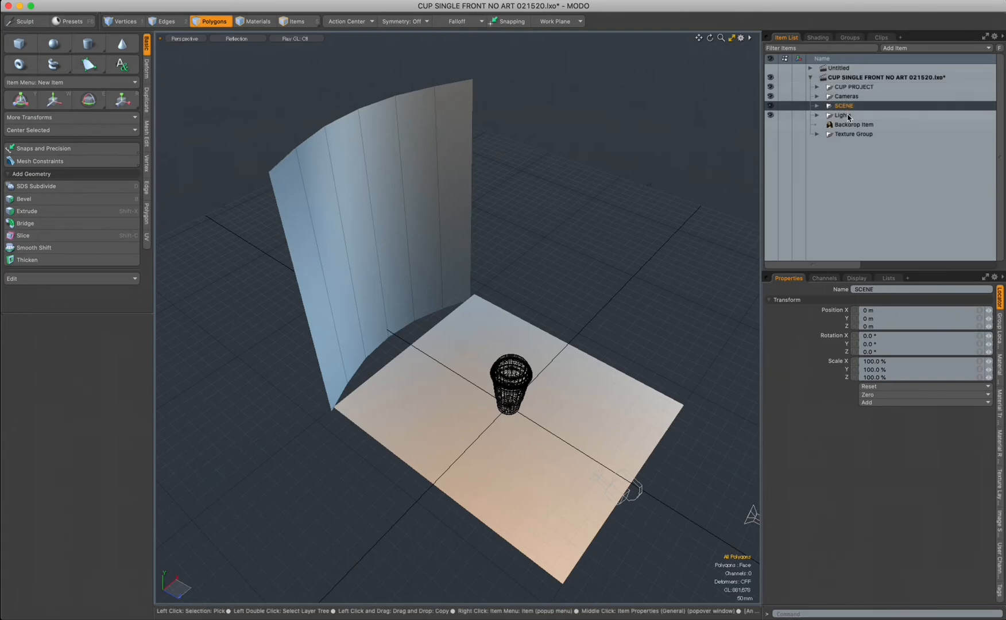
click(847, 115)
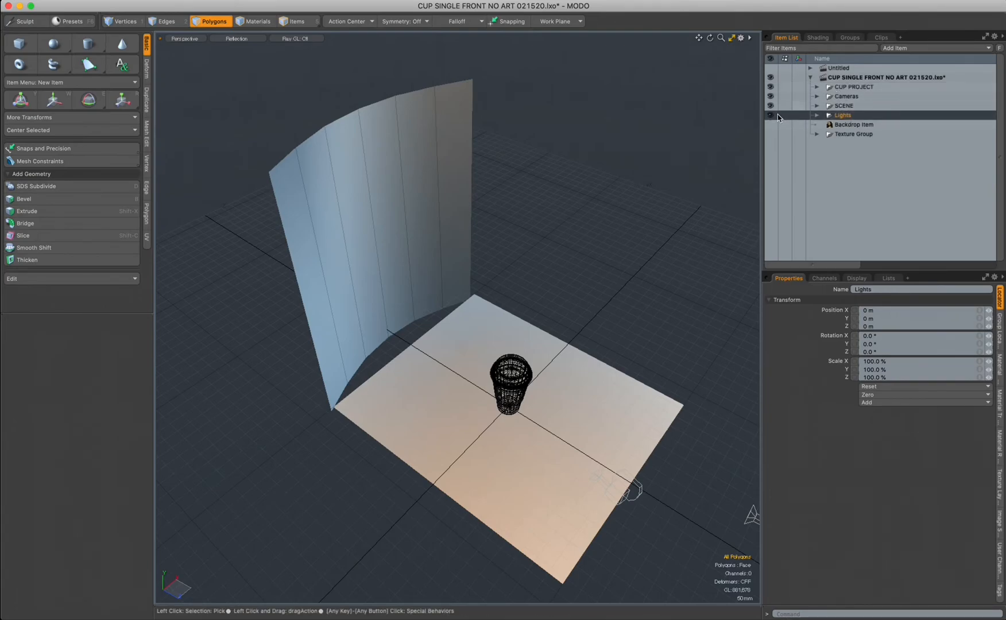
Review the BACKWALL and FLOOR material groups and the Base Shader's shading and ray visibility settings in the Shader Tree
click(818, 37)
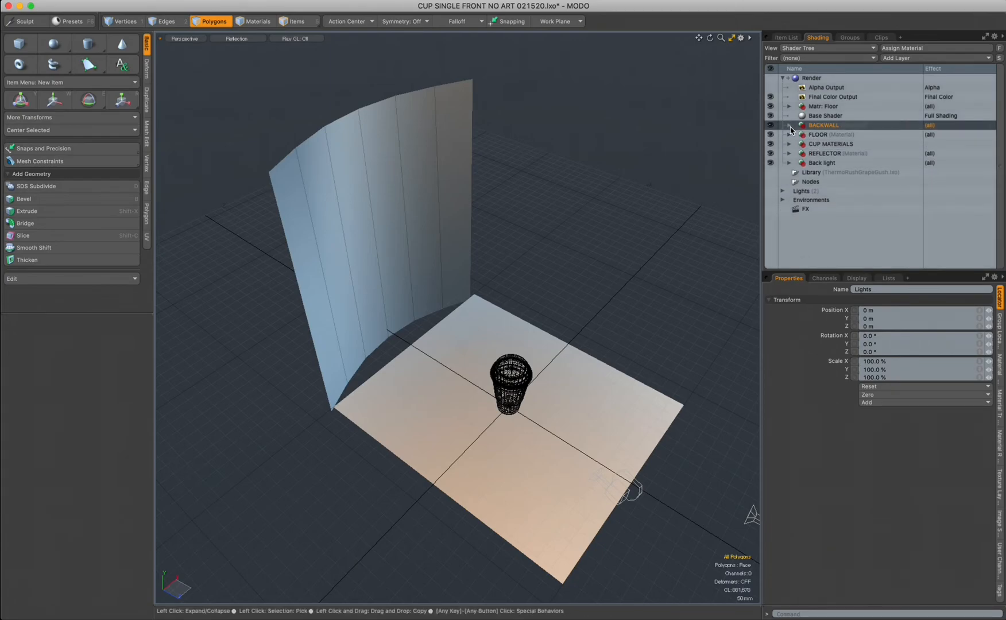
click(804, 137)
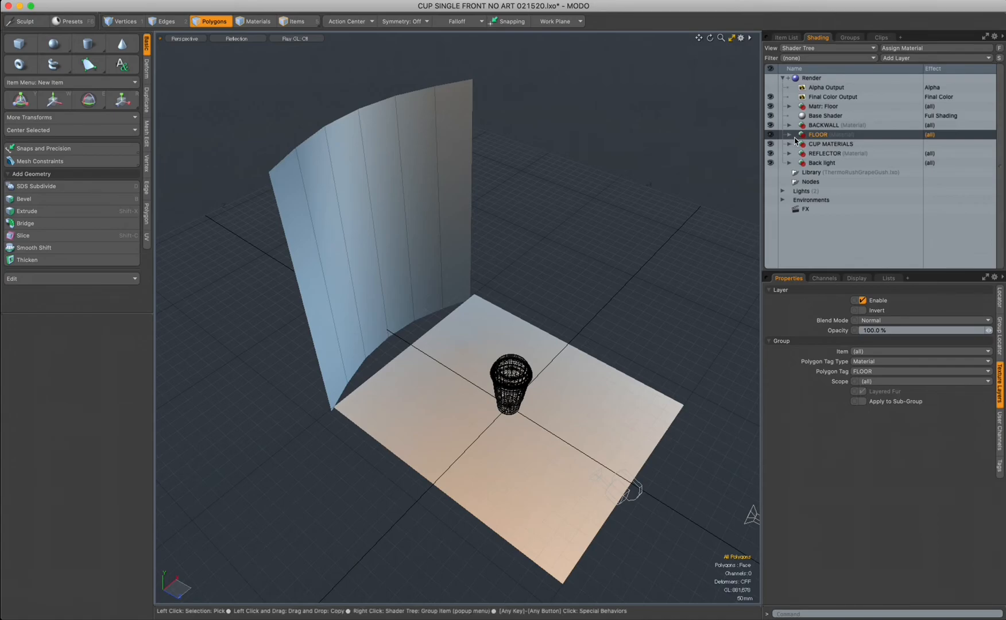
click(826, 118)
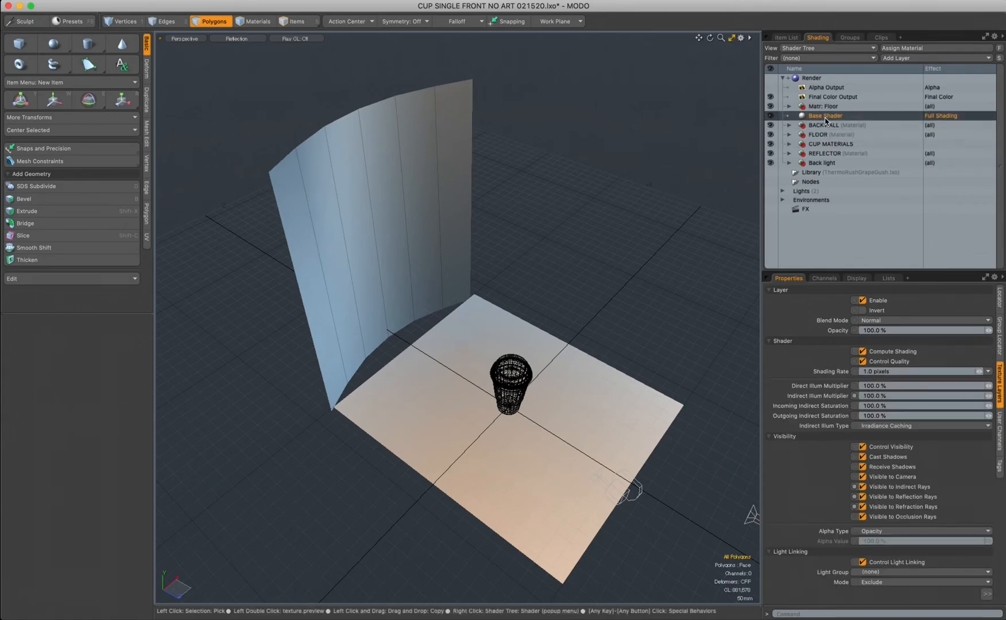
drag(866, 270, 862, 217)
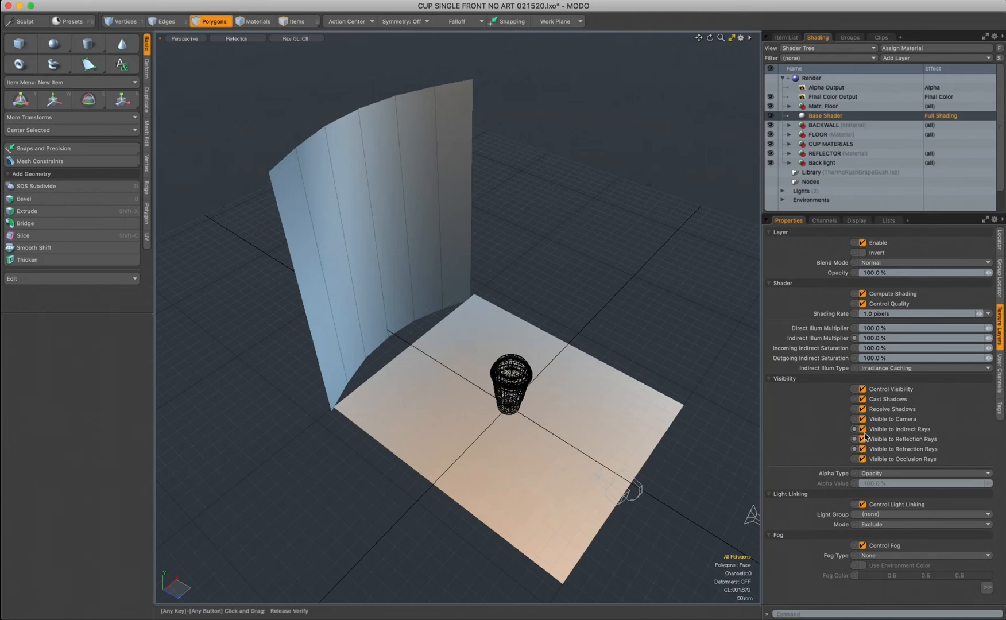
click(847, 213)
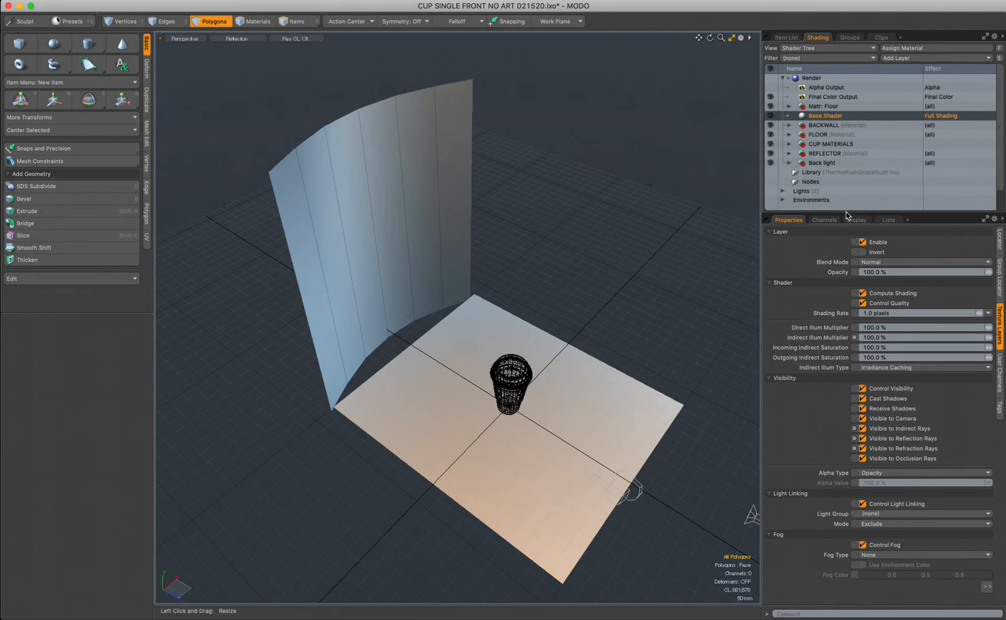
drag(848, 215, 850, 258)
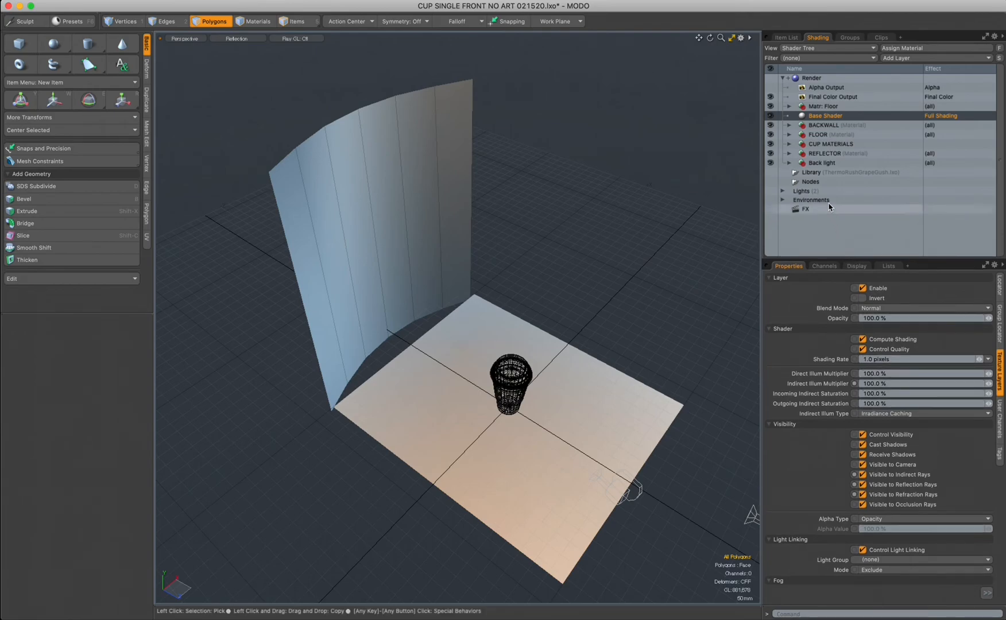
click(818, 125)
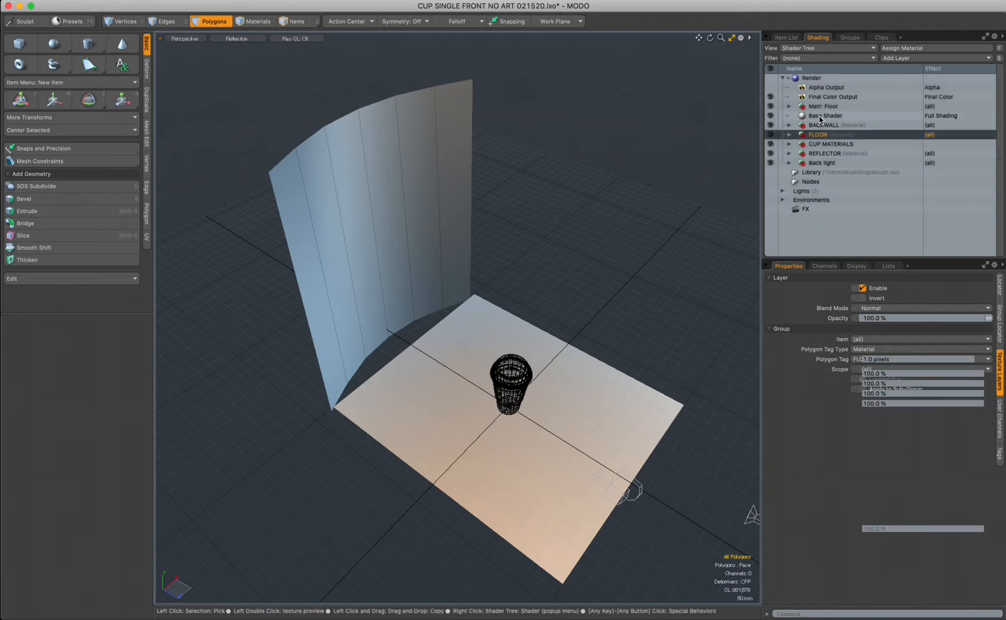
Duplicate the Base Shader in the Shader Tree
click(822, 118)
right_click(822, 121)
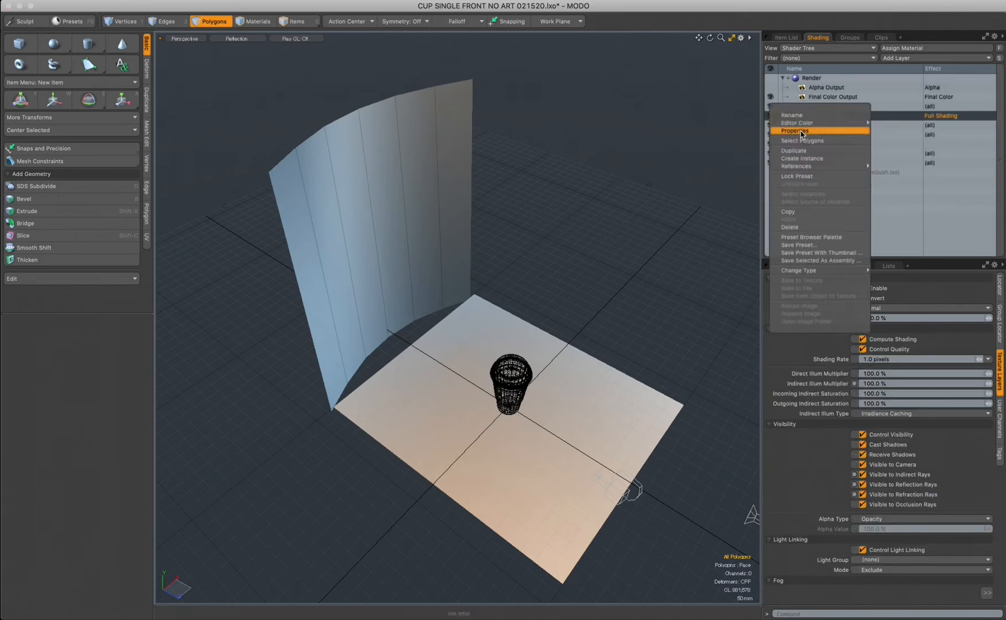
click(798, 151)
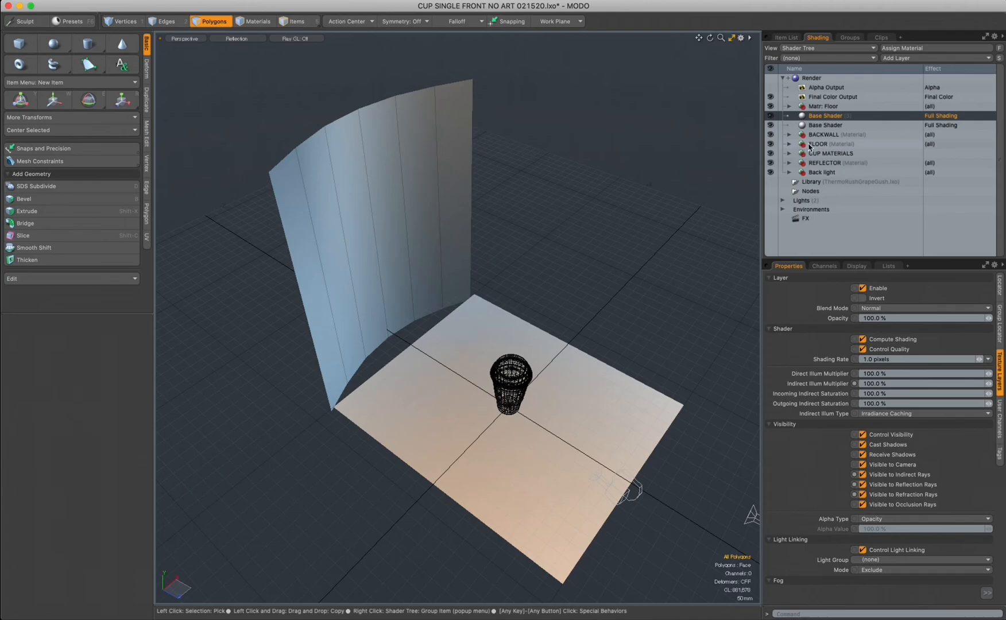
Delete the Matr: Floor material group from the Shader Tree
click(804, 145)
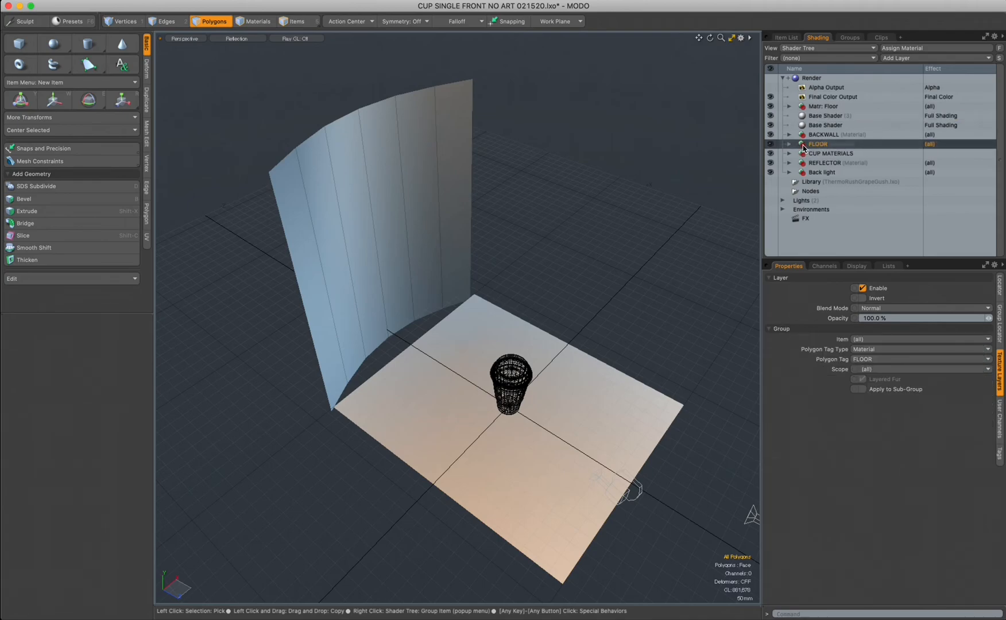
click(820, 109)
right_click(821, 110)
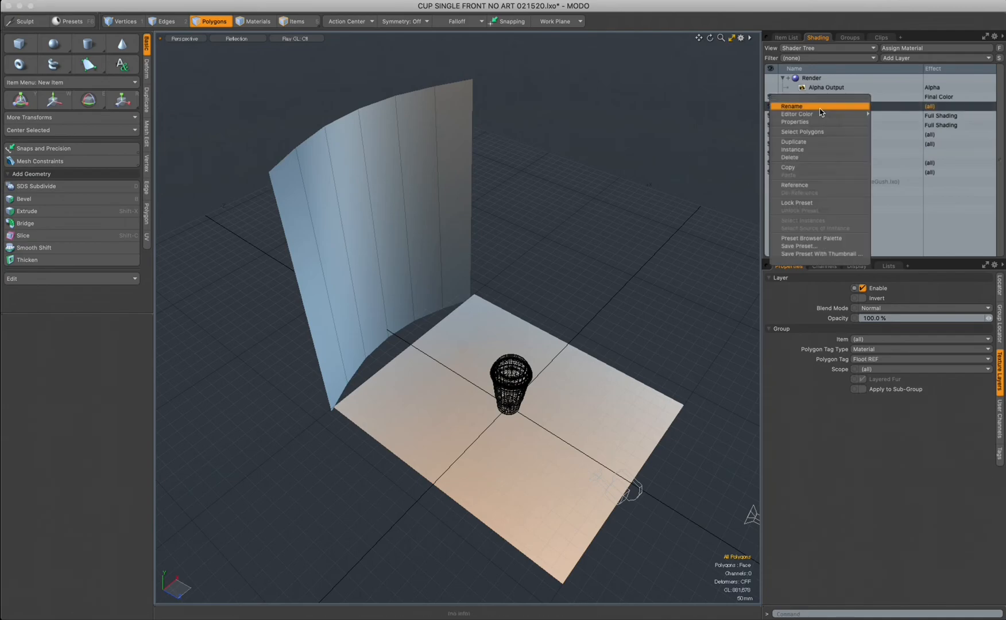
click(799, 157)
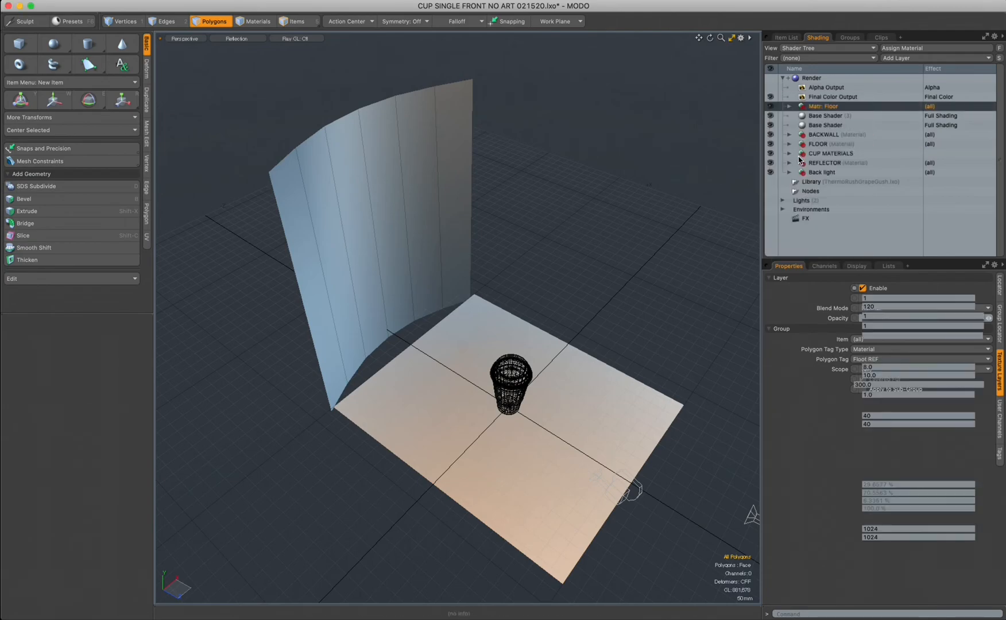
Move the FLOOR material group above the original Base Shader and place the duplicated Base Shader inside it, above its Material
click(818, 135)
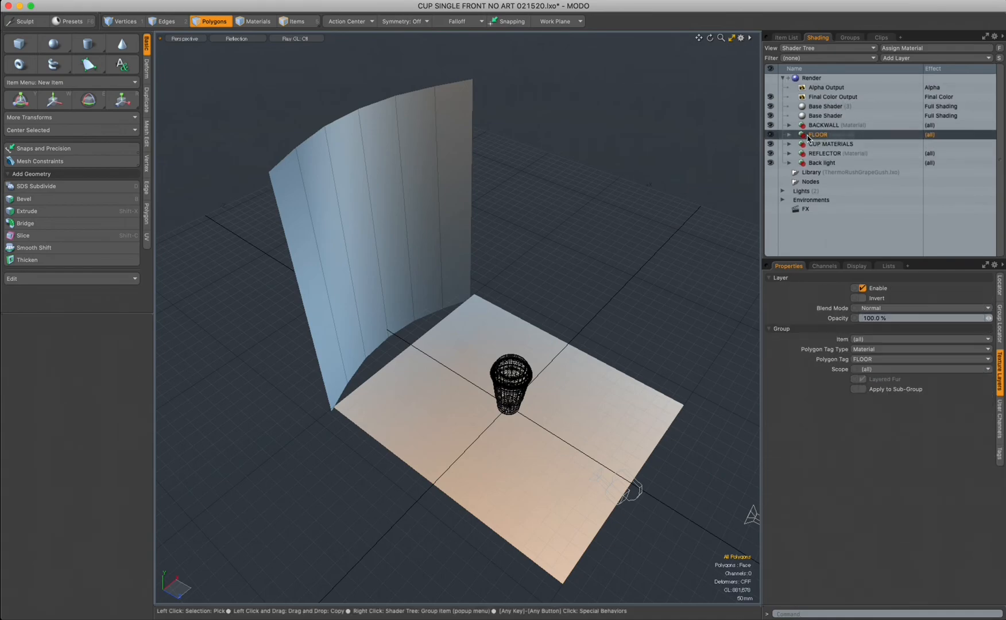
drag(803, 138, 813, 116)
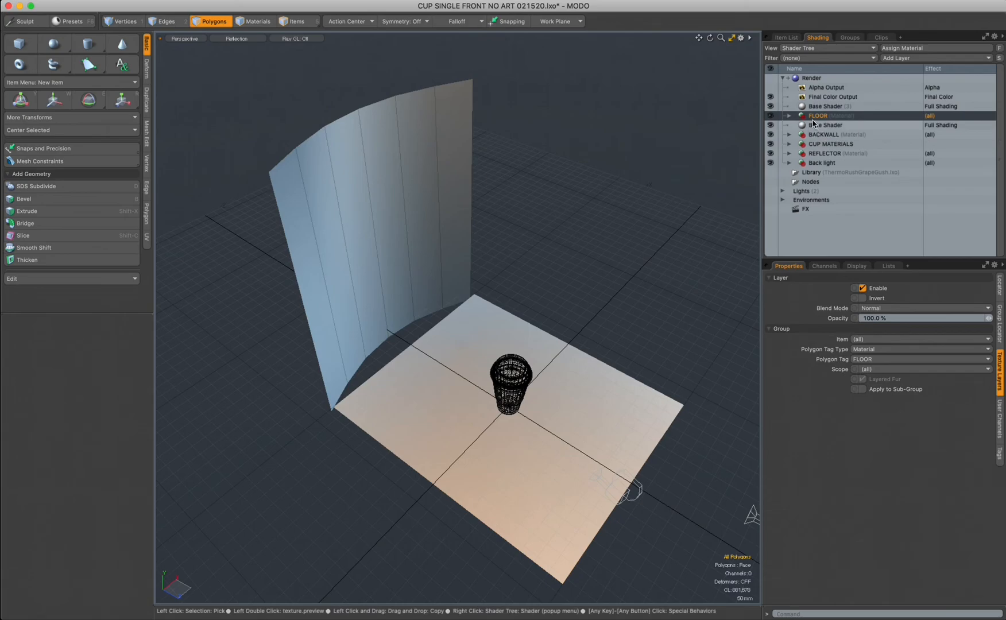
click(790, 115)
click(806, 107)
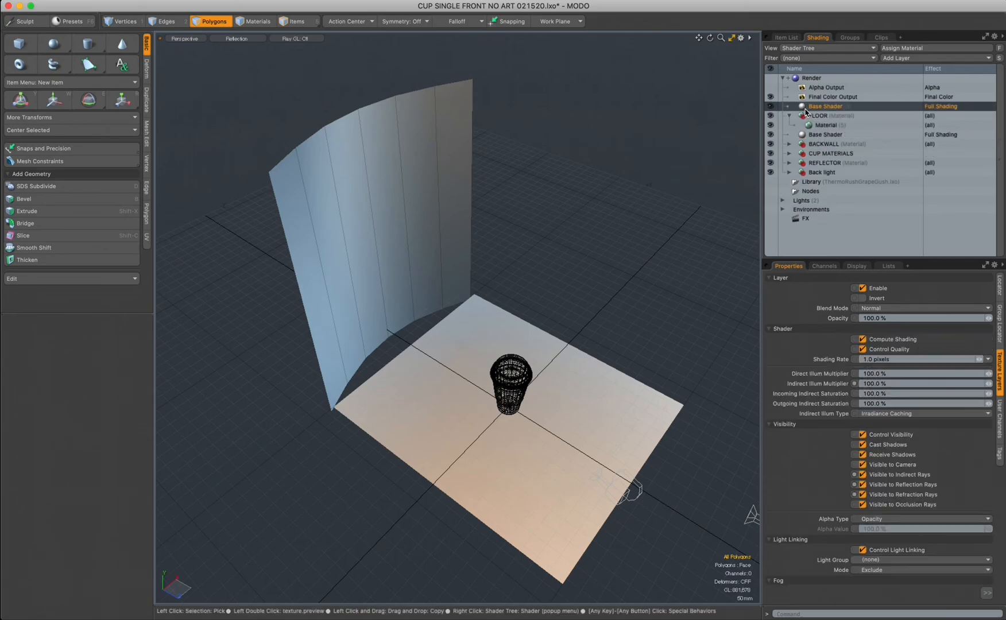
drag(802, 109, 818, 124)
click(789, 106)
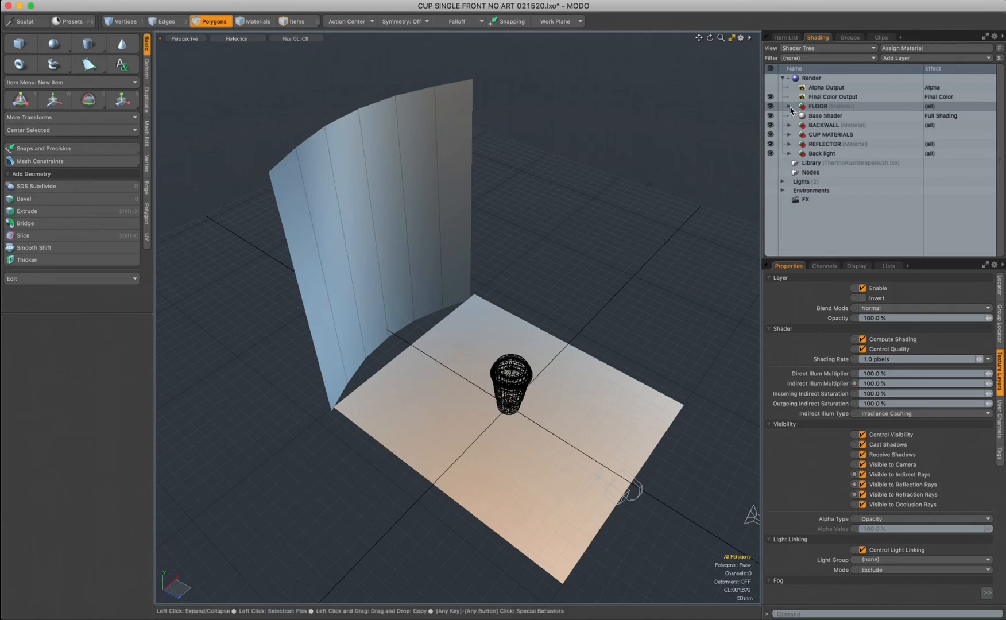
click(802, 109)
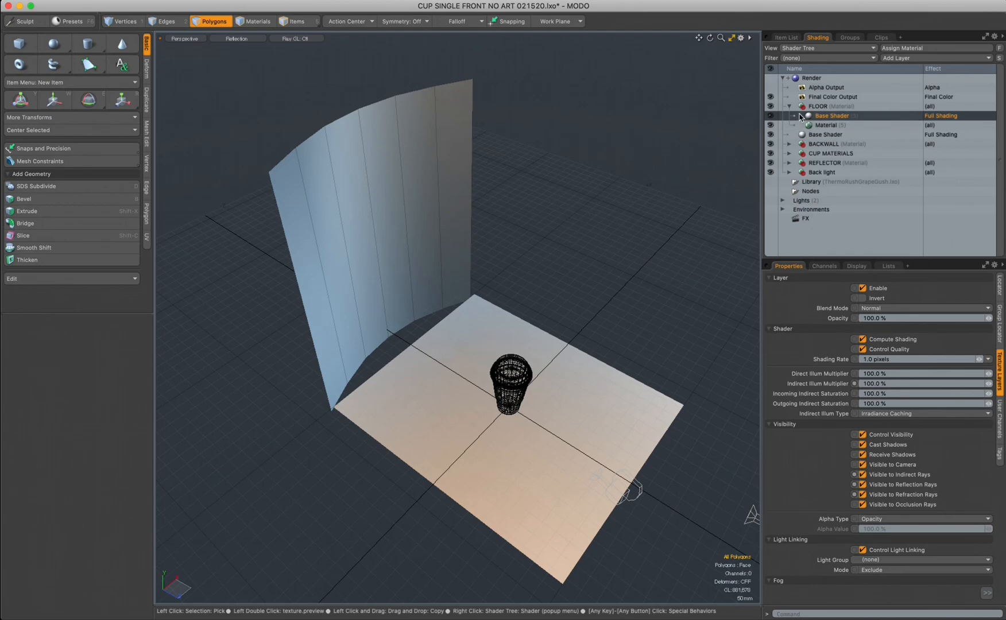
click(803, 110)
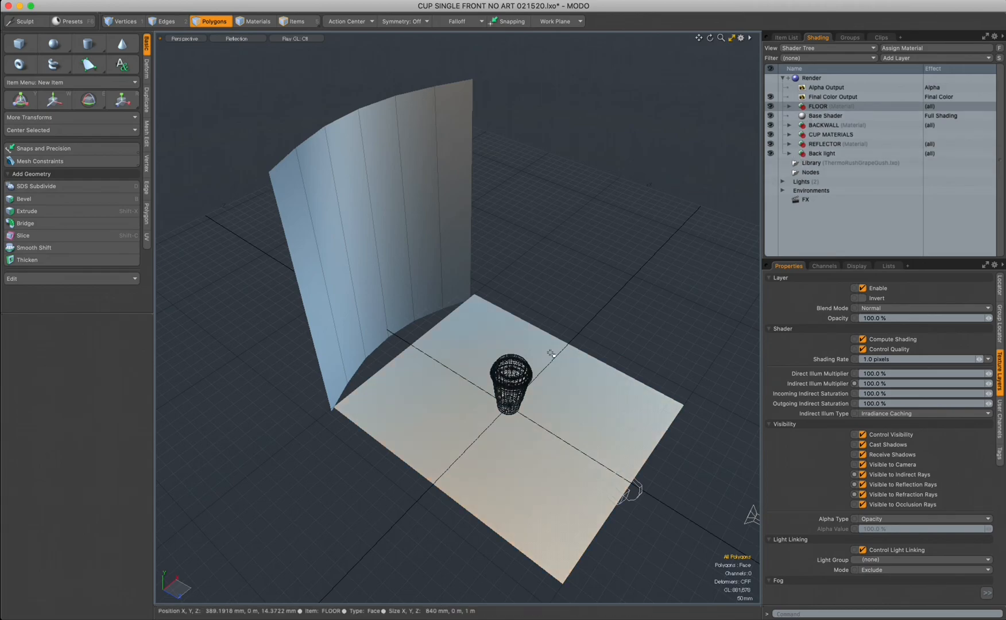
alt+drag(618, 408, 576, 380)
click(787, 39)
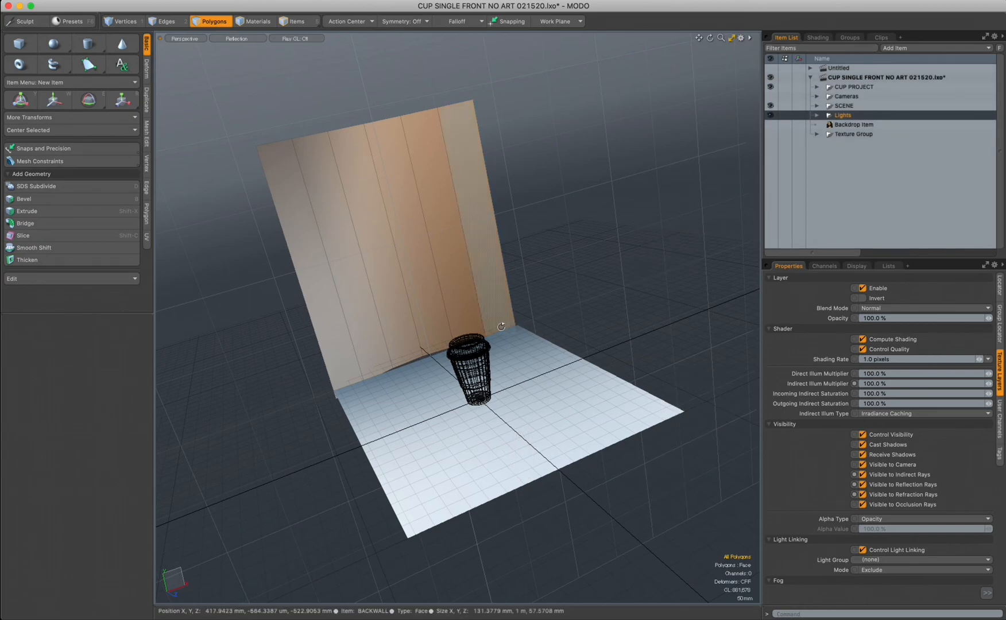
alt+drag(442, 338, 494, 355)
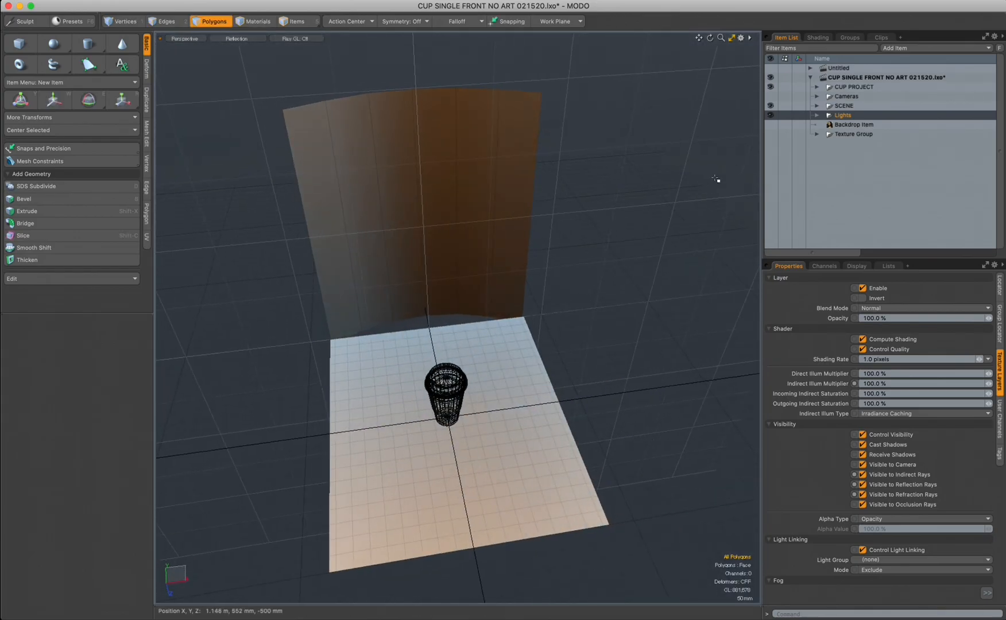